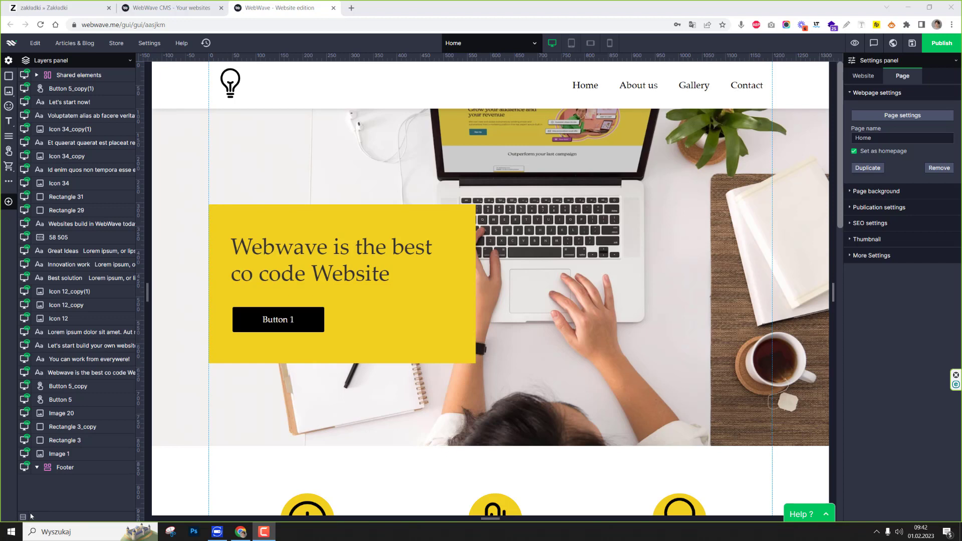
Step: Review the full Home page layout in the desktop view and in the tablet view
{"action": "scroll", "coordinate": [554, 363], "scroll_direction": "down", "scroll_amount": 10}
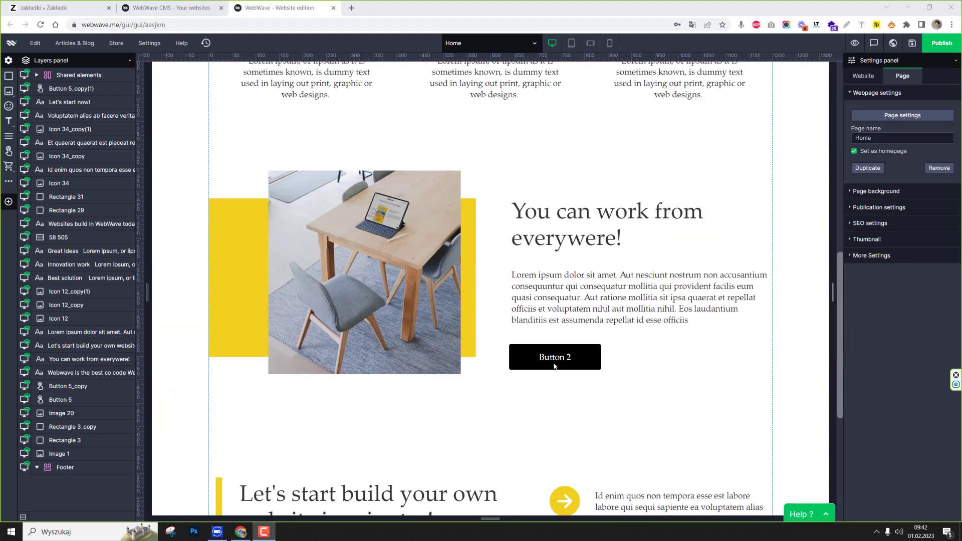
{"action": "scroll", "coordinate": [554, 363], "scroll_direction": "down", "scroll_amount": 5}
{"action": "scroll", "coordinate": [554, 363], "scroll_direction": "up", "scroll_amount": 15}
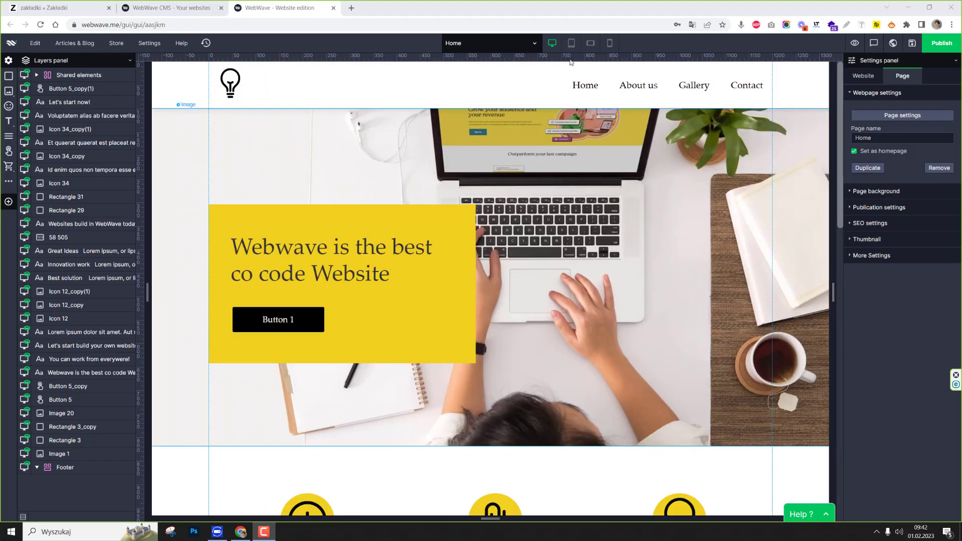
{"action": "left_click", "coordinate": [571, 43]}
{"action": "scroll", "coordinate": [580, 309], "scroll_direction": "down", "scroll_amount": 10}
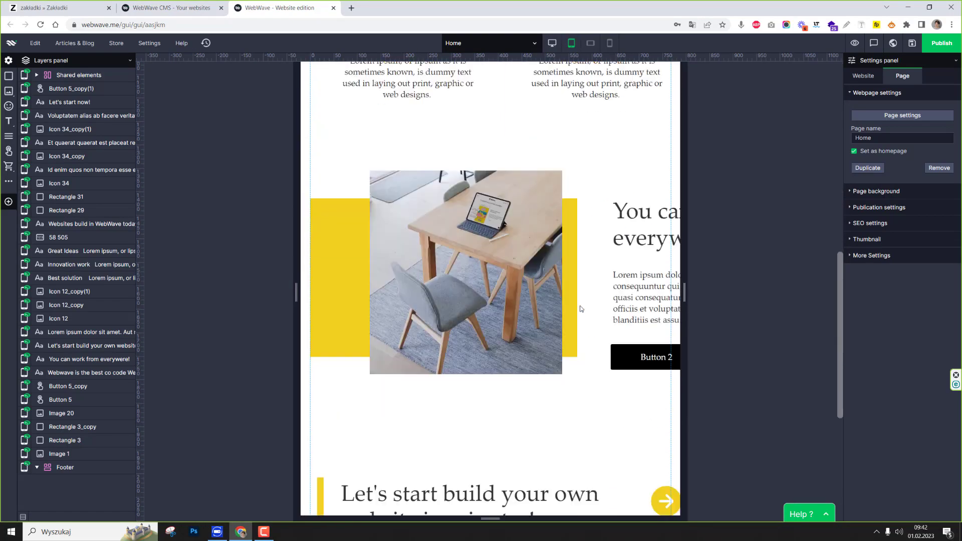
{"action": "scroll", "coordinate": [580, 309], "scroll_direction": "down", "scroll_amount": 5}
{"action": "scroll", "coordinate": [580, 300], "scroll_direction": "up", "scroll_amount": 10}
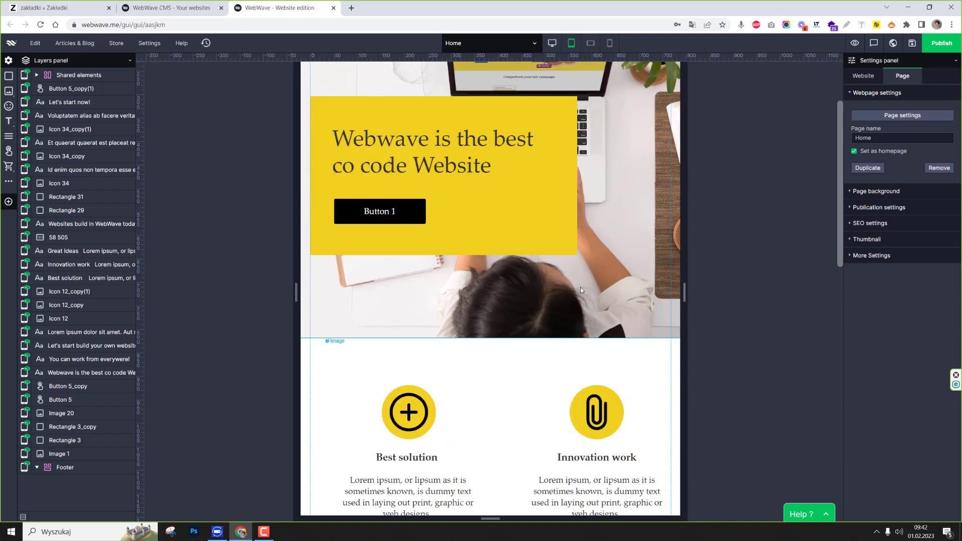
{"action": "scroll", "coordinate": [580, 287], "scroll_direction": "up", "scroll_amount": 3}
Step: Check the Home page in the mobile landscape and mobile portrait views, then return to the desktop view
{"action": "left_click", "coordinate": [590, 43]}
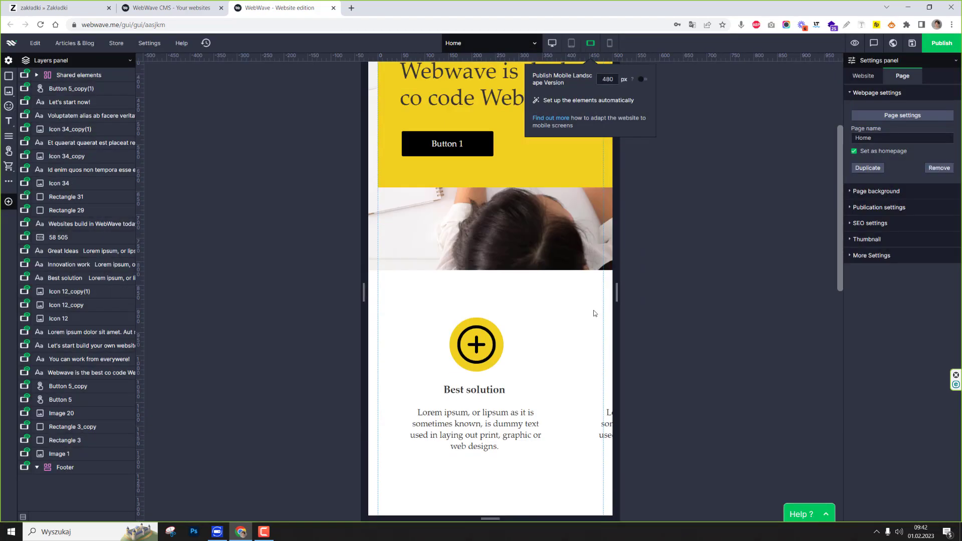
{"action": "scroll", "coordinate": [594, 314], "scroll_direction": "down", "scroll_amount": 8}
{"action": "scroll", "coordinate": [587, 331], "scroll_direction": "up", "scroll_amount": 10}
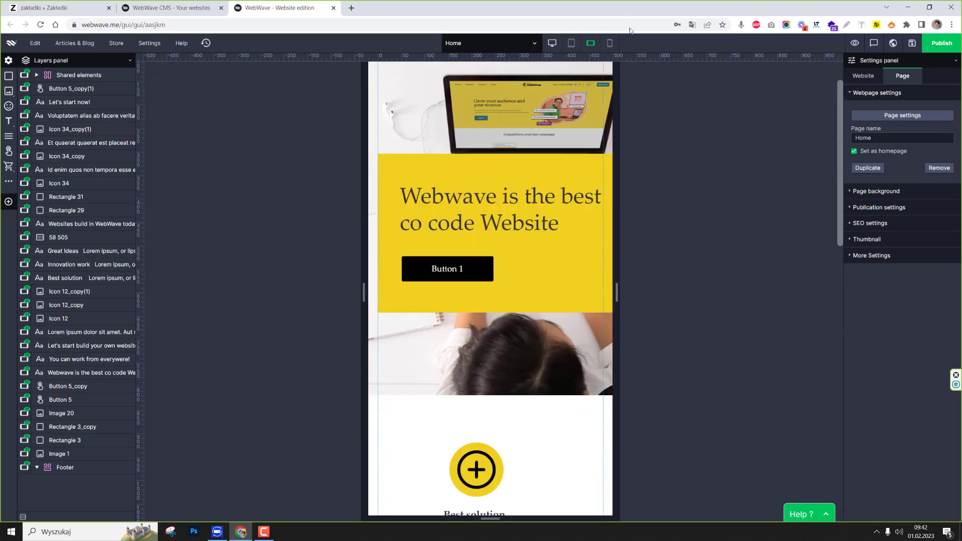
{"action": "left_click", "coordinate": [609, 43]}
{"action": "scroll", "coordinate": [531, 227], "scroll_direction": "down", "scroll_amount": 8}
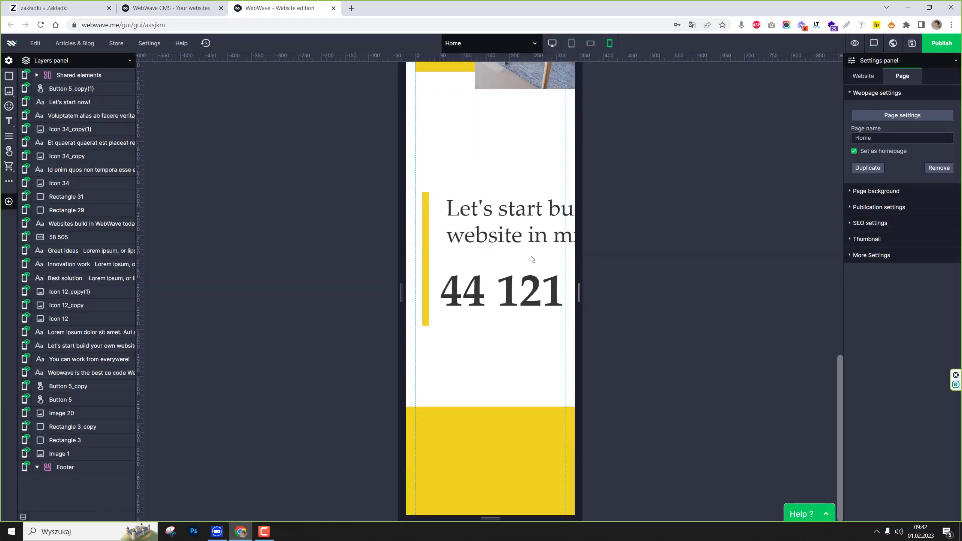
{"action": "scroll", "coordinate": [530, 257], "scroll_direction": "up", "scroll_amount": 8}
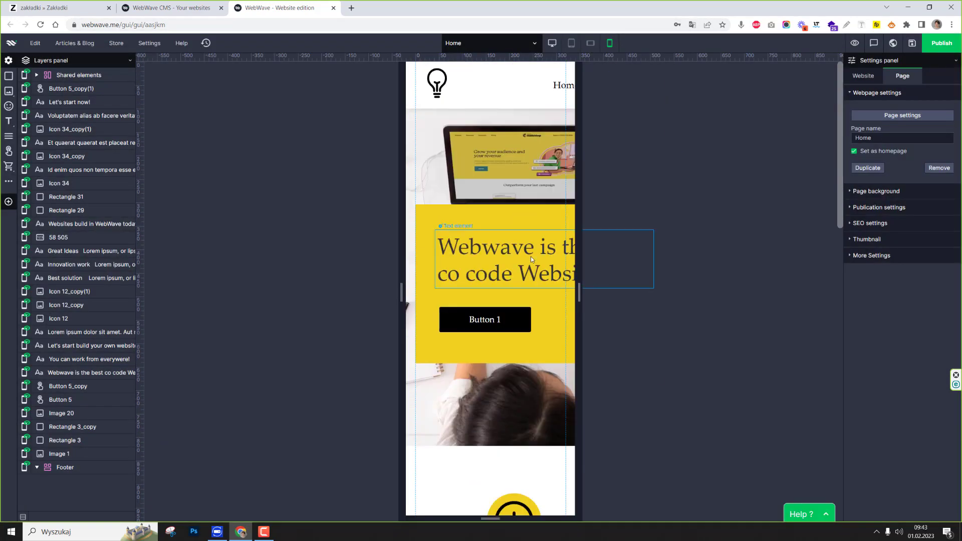
{"action": "left_click", "coordinate": [551, 43]}
Step: Enable the experimental section mode for the website and confirm it
{"action": "scroll", "coordinate": [578, 283], "scroll_direction": "down", "scroll_amount": 2}
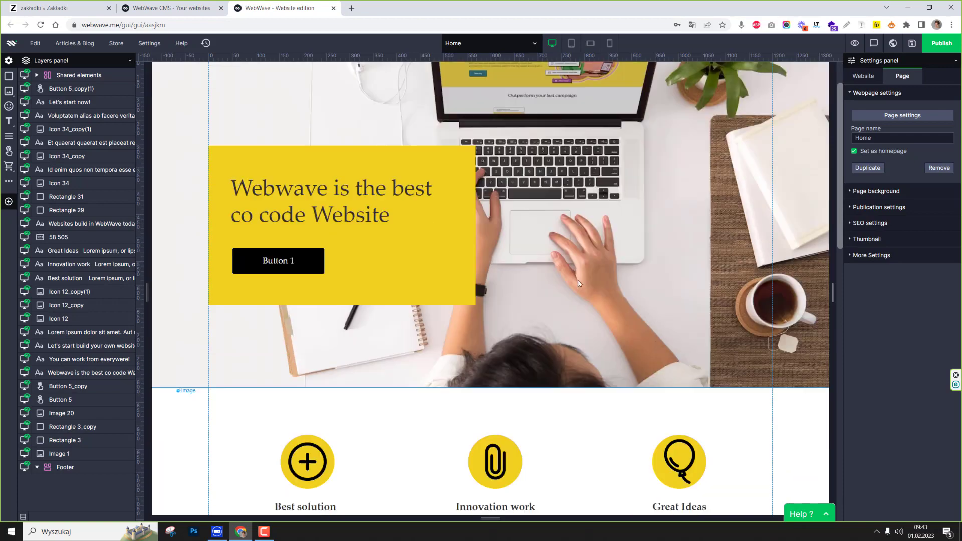
{"action": "scroll", "coordinate": [578, 283], "scroll_direction": "down", "scroll_amount": 10}
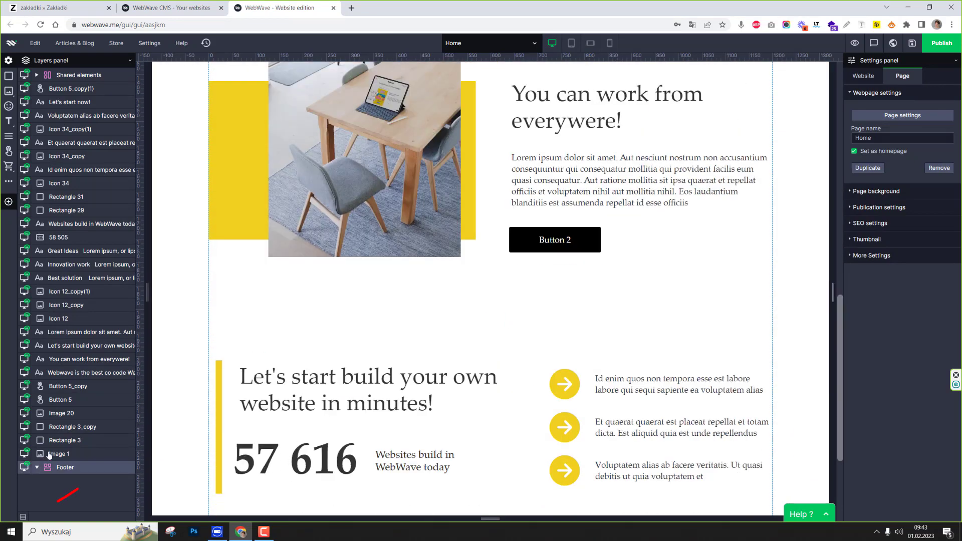
{"action": "scroll", "coordinate": [462, 264], "scroll_direction": "down", "scroll_amount": 2}
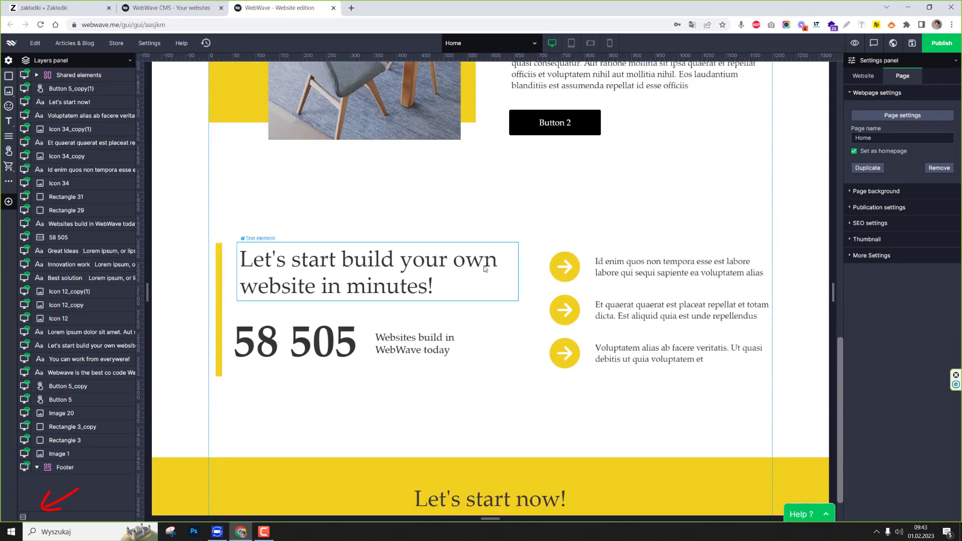
{"action": "left_click", "coordinate": [22, 516]}
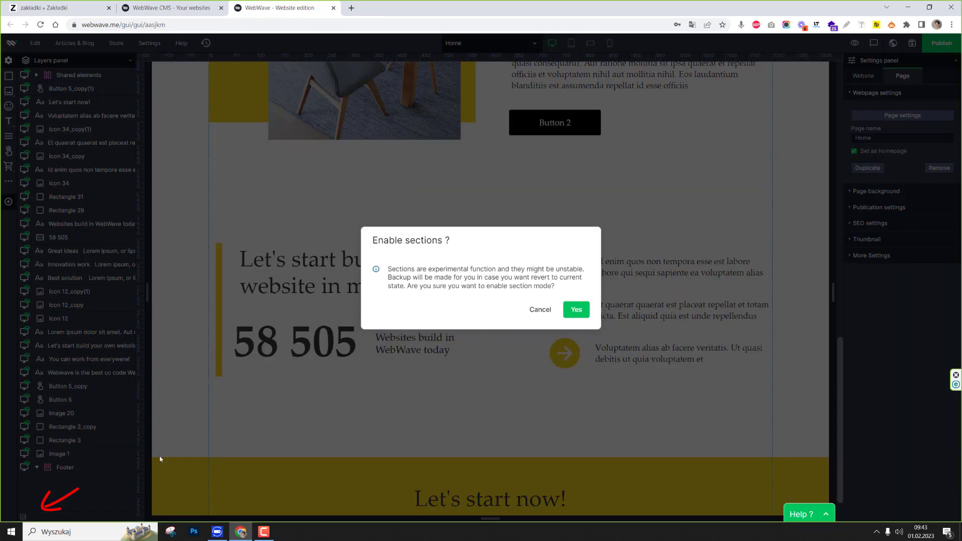
{"action": "left_click", "coordinate": [576, 309]}
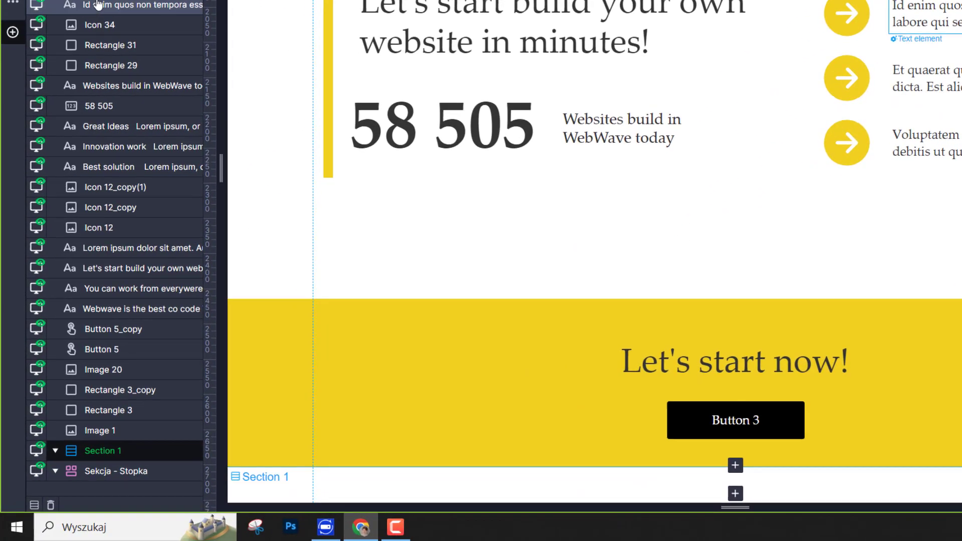
Step: Add four more empty sections to the Home page, for a total of five numbered sections above the footer
{"action": "left_click", "coordinate": [33, 505]}
{"action": "left_click", "coordinate": [33, 505]}
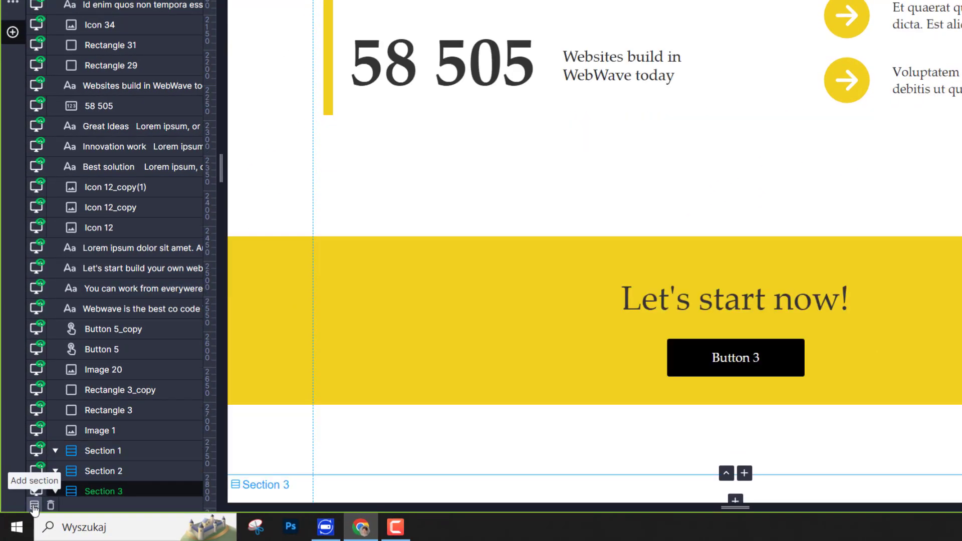
{"action": "left_click", "coordinate": [33, 506]}
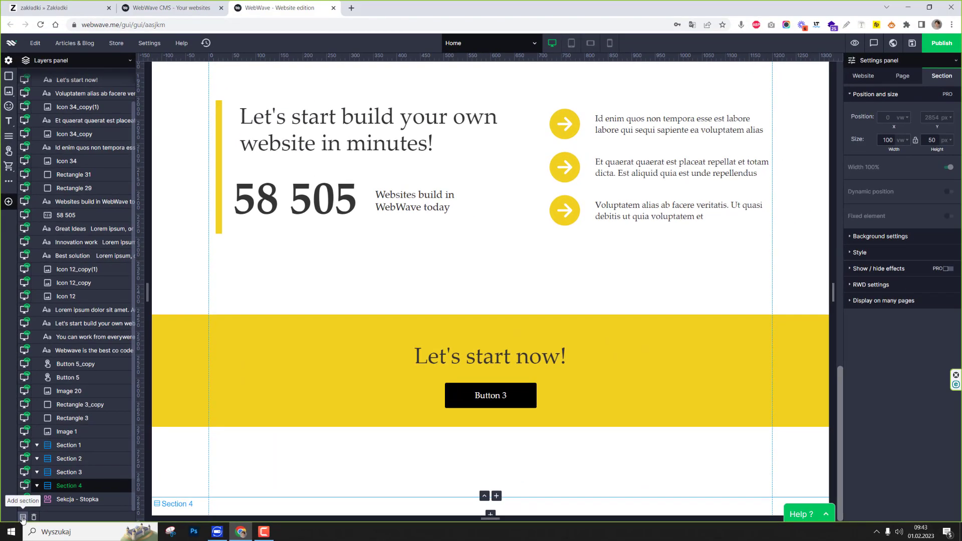
{"action": "left_click", "coordinate": [22, 517]}
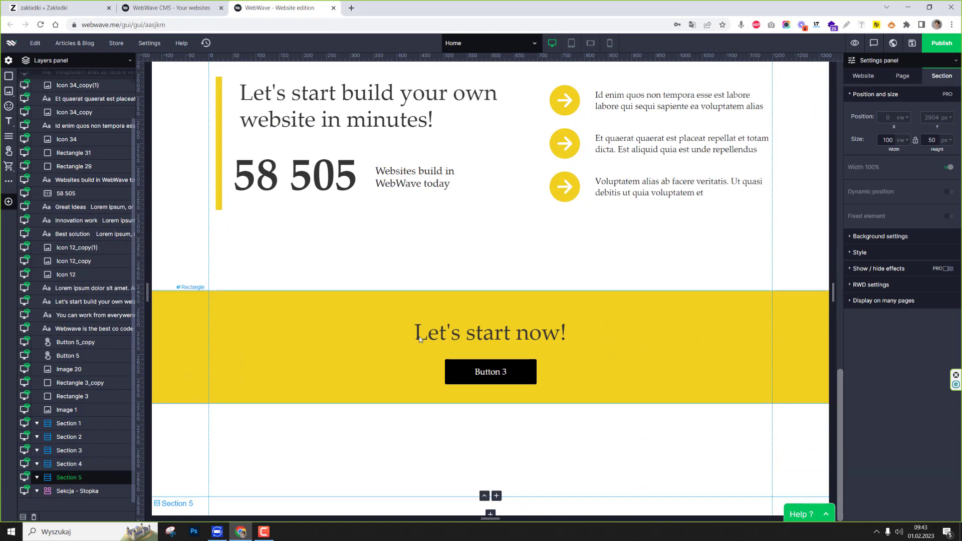
Step: Move the hero image, yellow rectangle, "Webwave is the best co code Website" heading and Button 1 from the default section into Section 1
{"action": "scroll", "coordinate": [426, 327], "scroll_direction": "up", "scroll_amount": 5}
{"action": "scroll", "coordinate": [426, 327], "scroll_direction": "up", "scroll_amount": 10}
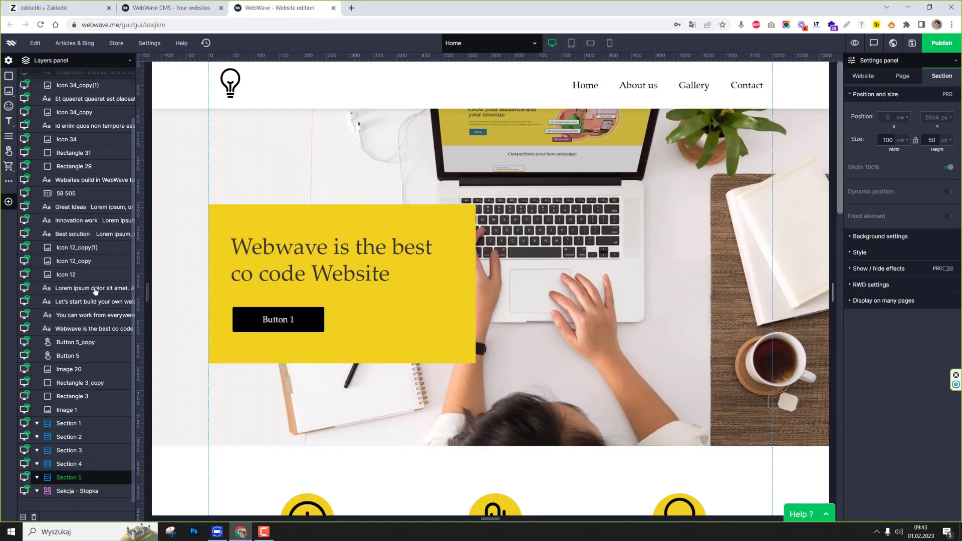
{"action": "scroll", "coordinate": [22, 92], "scroll_direction": "up", "scroll_amount": 1}
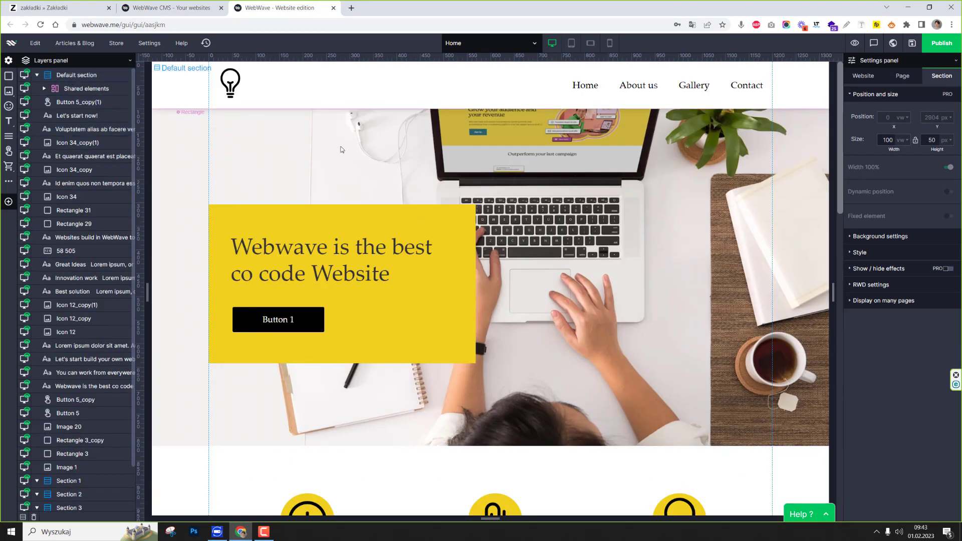
{"action": "scroll", "coordinate": [559, 303], "scroll_direction": "down", "scroll_amount": 1}
{"action": "scroll", "coordinate": [559, 304], "scroll_direction": "up", "scroll_amount": 1}
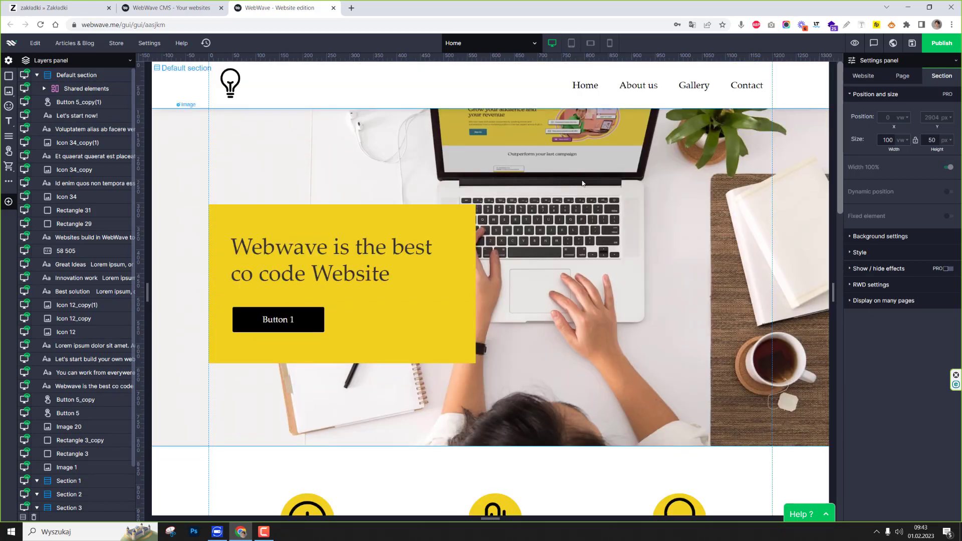
{"action": "scroll", "coordinate": [598, 200], "scroll_direction": "down", "scroll_amount": 1}
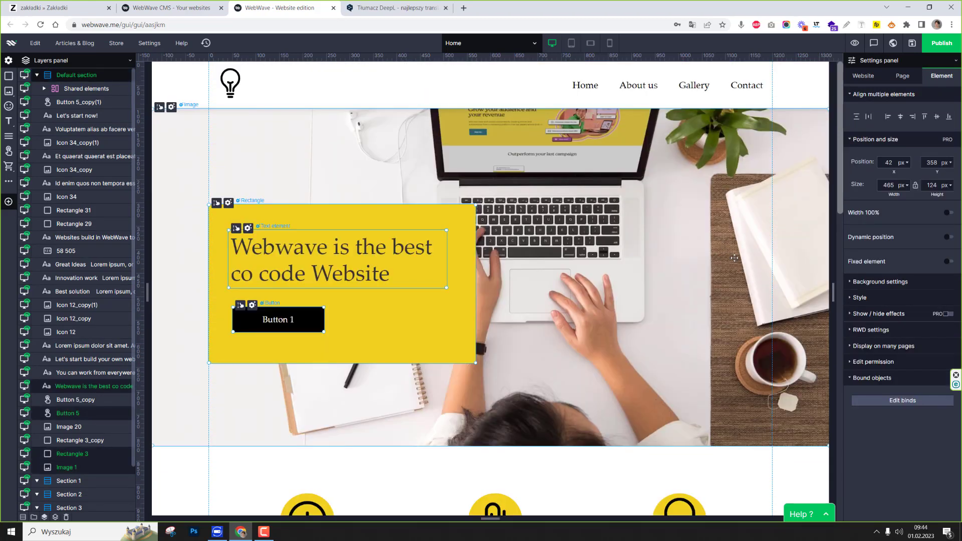
{"action": "left_click", "coordinate": [818, 454]}
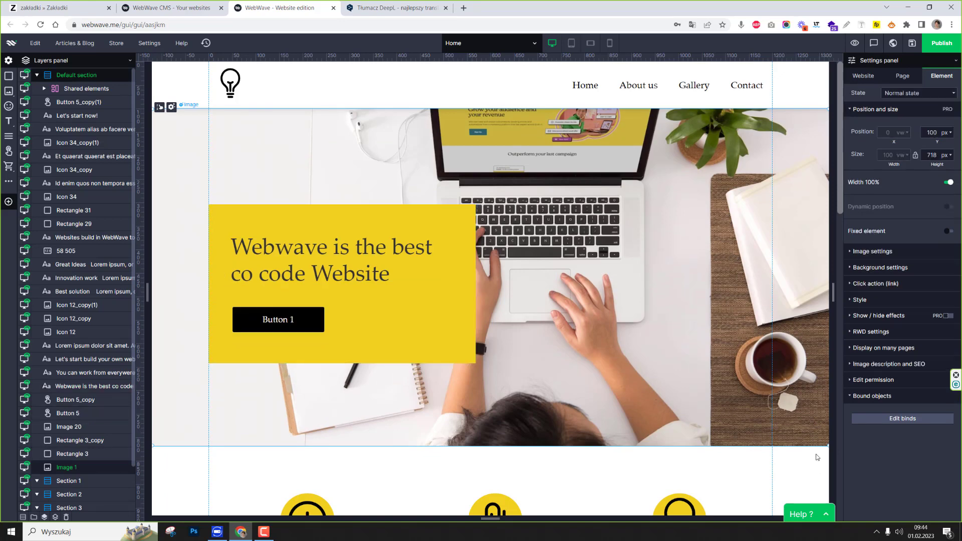
{"action": "left_click_drag", "start_coordinate": [817, 454], "coordinate": [241, 109]}
{"action": "scroll", "coordinate": [86, 366], "scroll_direction": "down", "scroll_amount": 1}
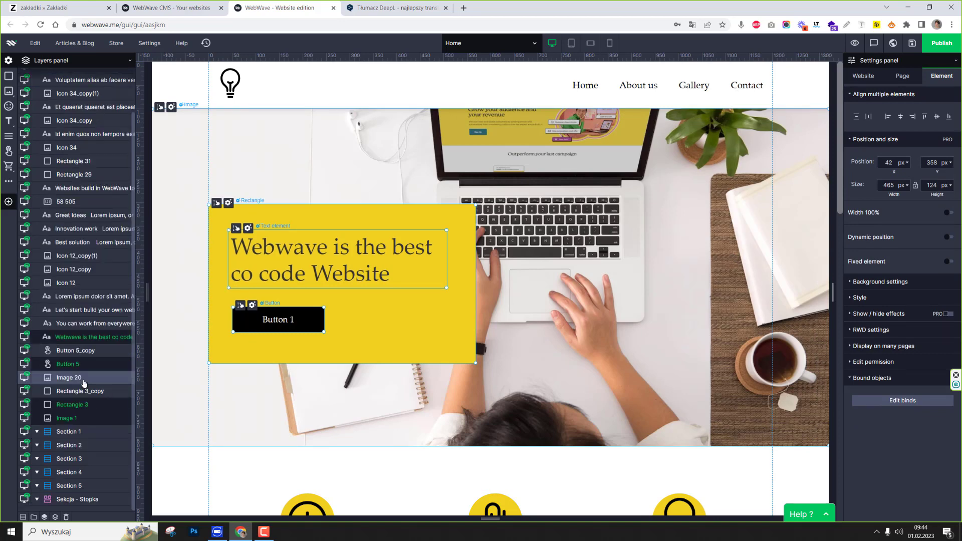
{"action": "left_click_drag", "start_coordinate": [92, 340], "coordinate": [81, 426]}
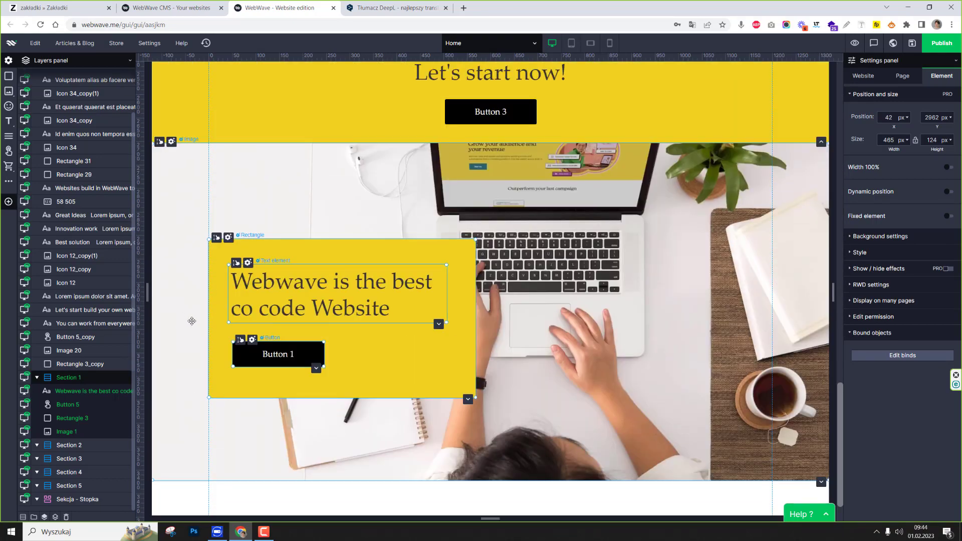
Step: Move the three icons and the Best solution, Innovation work and Great Ideas texts into Section 2
{"action": "scroll", "coordinate": [456, 343], "scroll_direction": "up", "scroll_amount": 20}
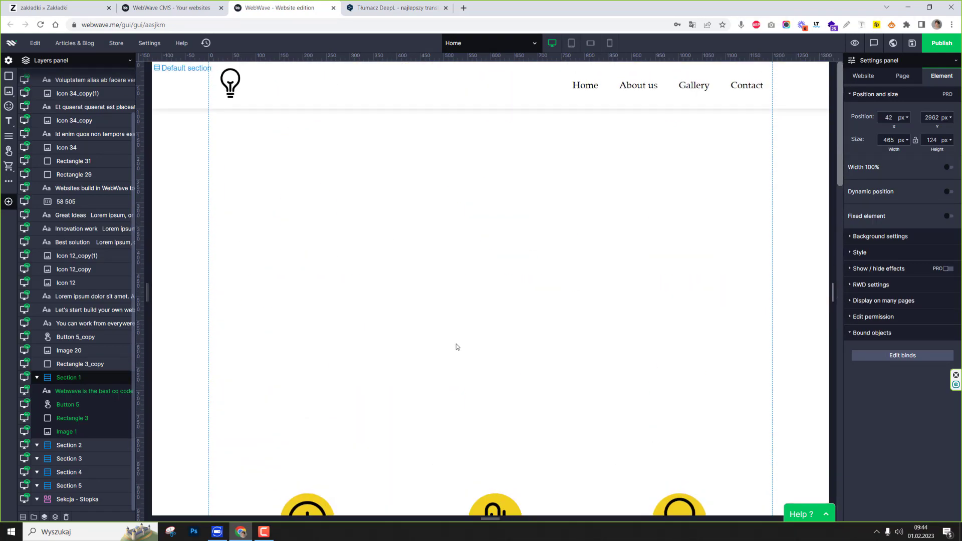
{"action": "scroll", "coordinate": [456, 344], "scroll_direction": "down", "scroll_amount": 5}
{"action": "left_click_drag", "start_coordinate": [181, 228], "coordinate": [791, 414]}
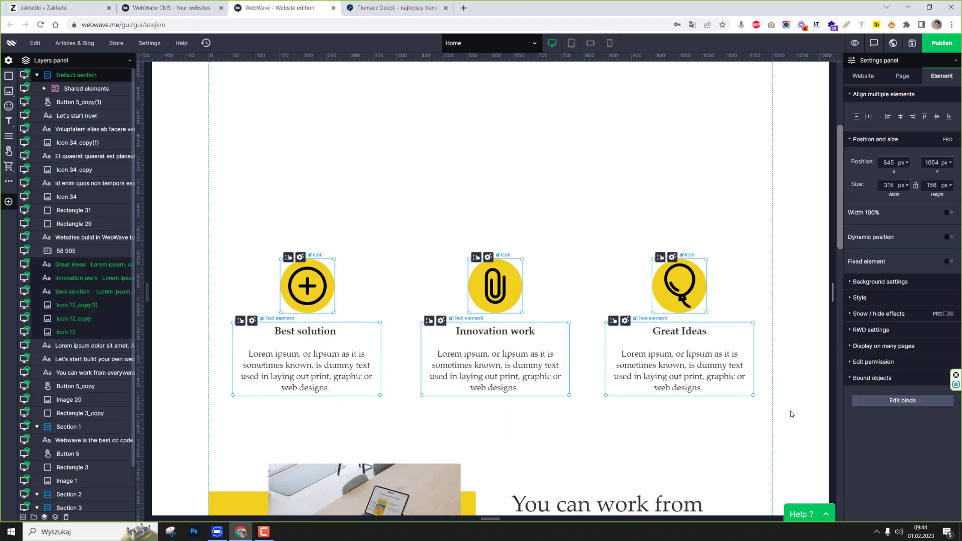
{"action": "left_click_drag", "start_coordinate": [86, 276], "coordinate": [92, 488]}
Step: Move the "You can work from everywere!" block with its photo, yellow rectangle, texts and Button 2 into Section 3
{"action": "scroll", "coordinate": [429, 393], "scroll_direction": "down", "scroll_amount": 5}
{"action": "left_click_drag", "start_coordinate": [176, 203], "coordinate": [789, 464]}
{"action": "left_click_drag", "start_coordinate": [63, 333], "coordinate": [139, 483]}
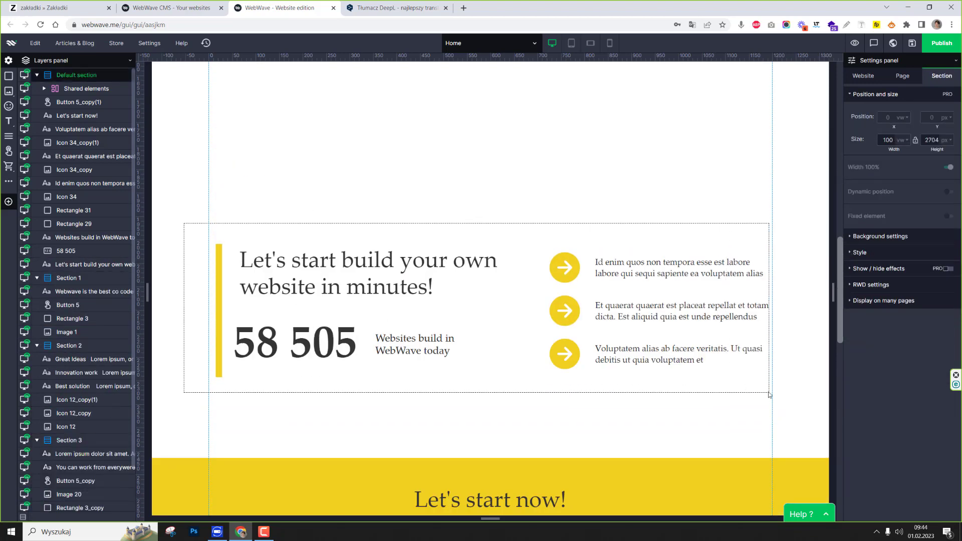
Step: Move the "Let's start build your own website in minutes!" block into Section 4 and the "Let's start now!" block into Section 5
{"action": "left_click_drag", "start_coordinate": [80, 264], "coordinate": [94, 464]}
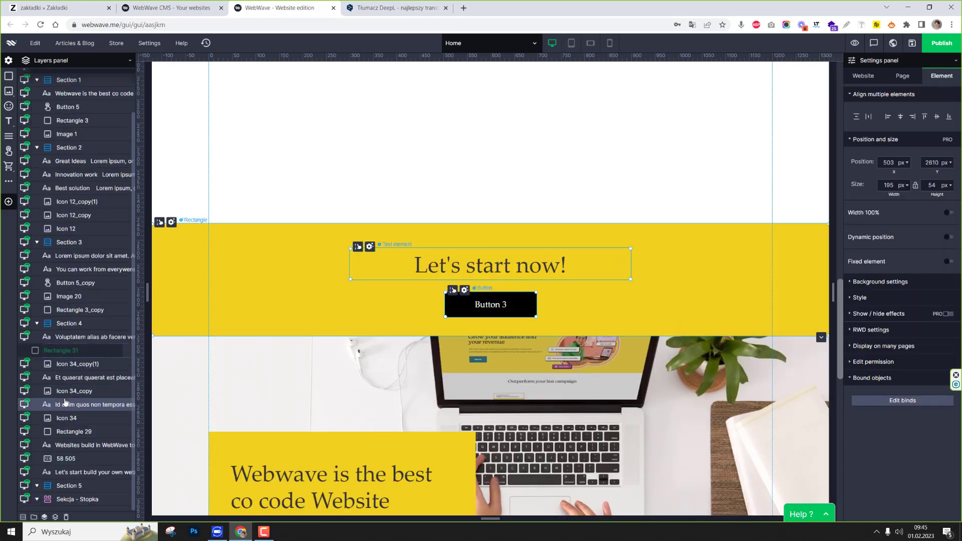
{"action": "scroll", "coordinate": [340, 323], "scroll_direction": "up", "scroll_amount": 15}
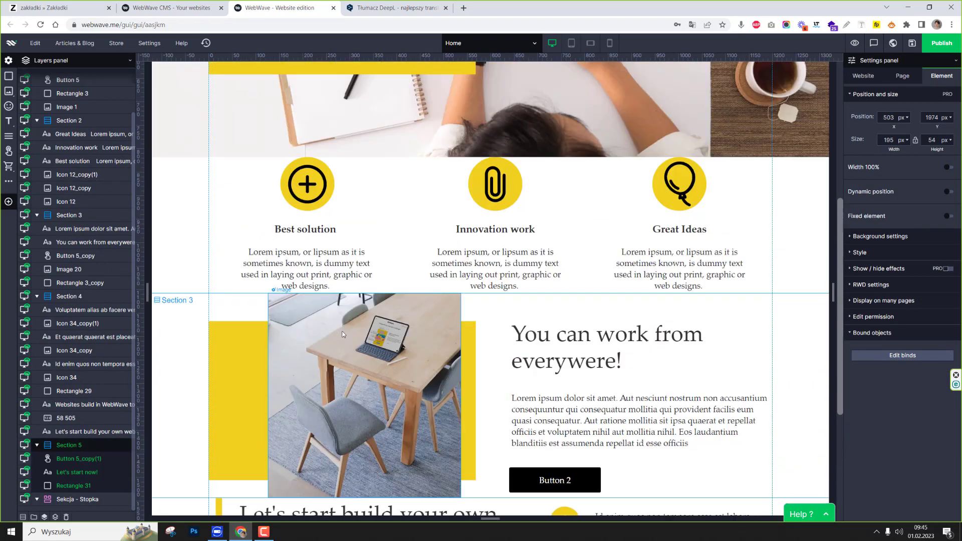
{"action": "scroll", "coordinate": [640, 210], "scroll_direction": "down", "scroll_amount": 13}
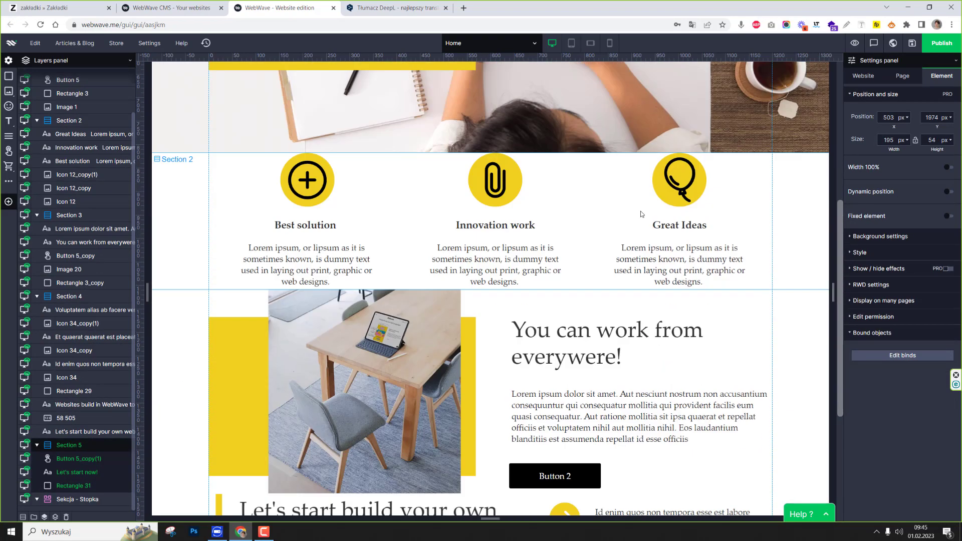
{"action": "scroll", "coordinate": [639, 219], "scroll_direction": "up", "scroll_amount": 13}
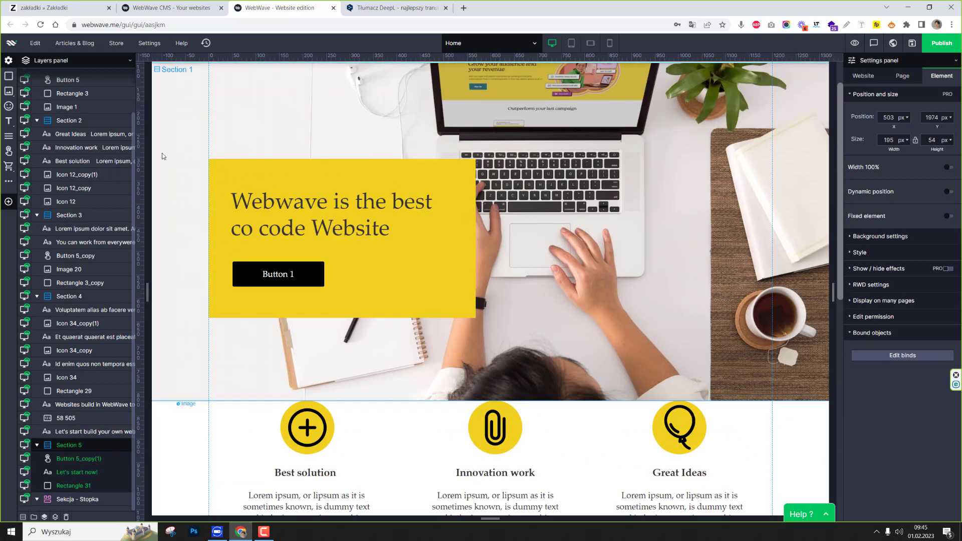
Step: Shift Section 2 down to leave empty space between the hero image and the three icons
{"action": "left_click", "coordinate": [193, 451]}
{"action": "scroll", "coordinate": [194, 451], "scroll_direction": "down", "scroll_amount": 2}
{"action": "scroll", "coordinate": [192, 336], "scroll_direction": "down", "scroll_amount": 3}
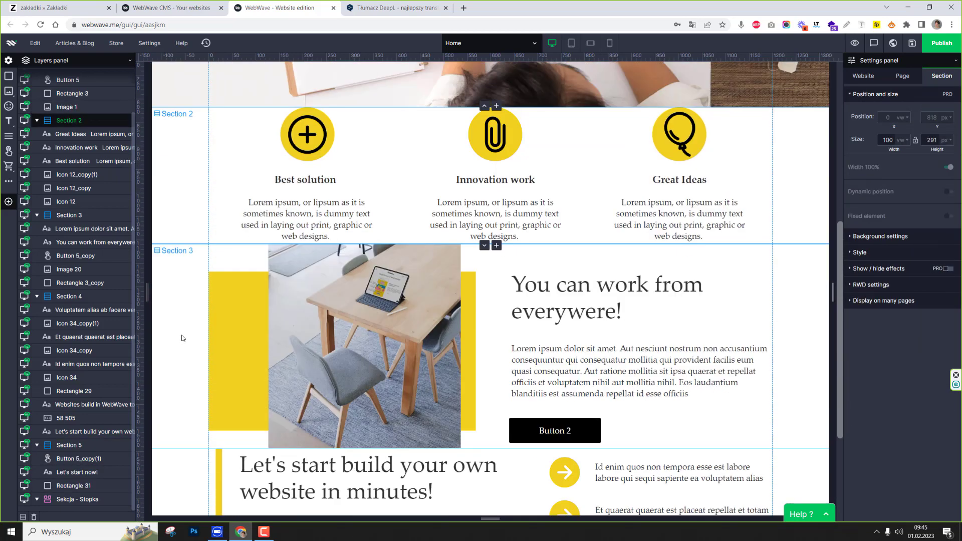
{"action": "left_click", "coordinate": [193, 333]}
{"action": "scroll", "coordinate": [194, 333], "scroll_direction": "up", "scroll_amount": 3}
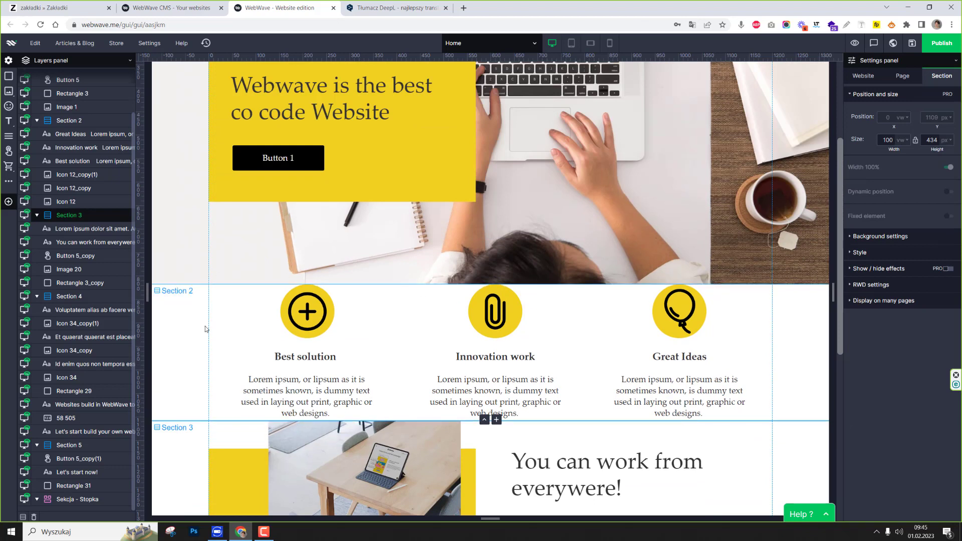
{"action": "left_click", "coordinate": [165, 212]}
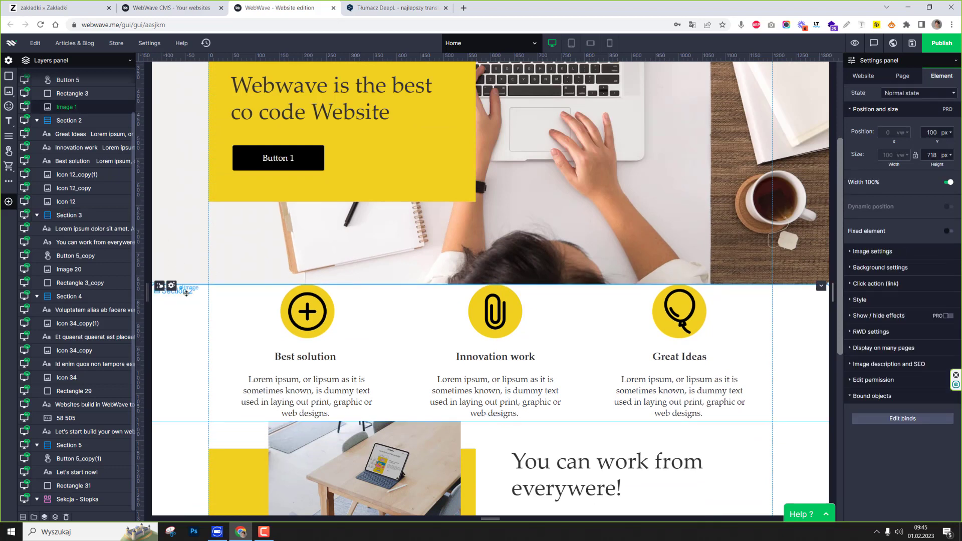
{"action": "left_click", "coordinate": [183, 292]}
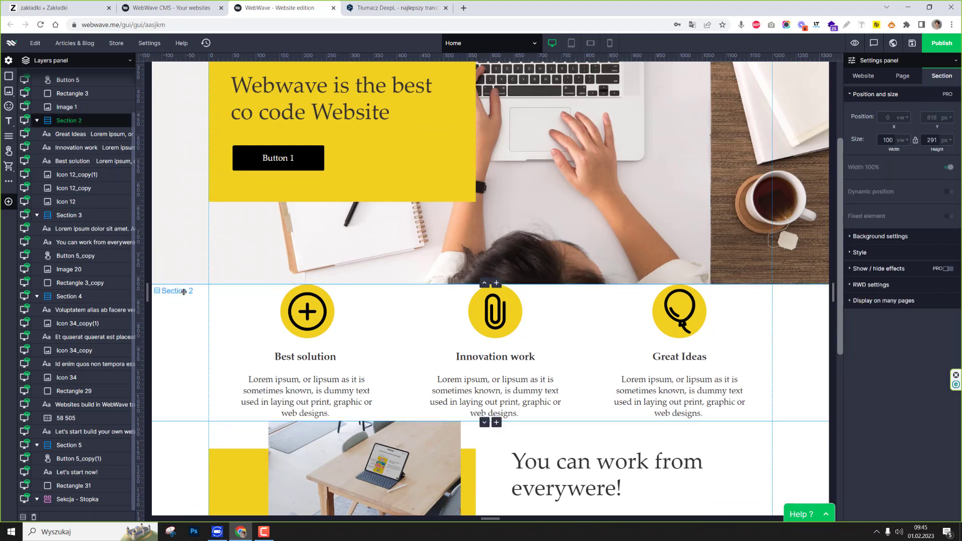
{"action": "left_click_drag", "start_coordinate": [184, 291], "coordinate": [182, 324]}
{"action": "scroll", "coordinate": [182, 300], "scroll_direction": "down", "scroll_amount": 3}
Step: Shift Sections 3, 4 and 5 down to leave space between the content blocks, with Section 5 starting at about 2250 px
{"action": "left_click_drag", "start_coordinate": [178, 283], "coordinate": [177, 476]}
{"action": "scroll", "coordinate": [178, 343], "scroll_direction": "down", "scroll_amount": 3}
{"action": "scroll", "coordinate": [177, 411], "scroll_direction": "down", "scroll_amount": 3}
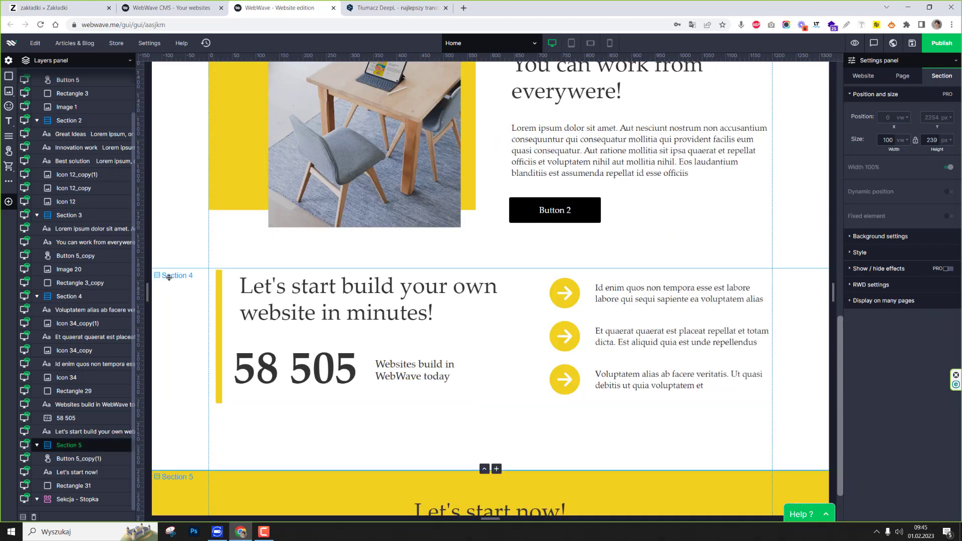
Step: Shift Section 4 down to start at 1889 px, leaving more space below the "You can work from everywere!" block
{"action": "left_click_drag", "start_coordinate": [168, 277], "coordinate": [171, 303]}
{"action": "scroll", "coordinate": [180, 271], "scroll_direction": "up", "scroll_amount": 12}
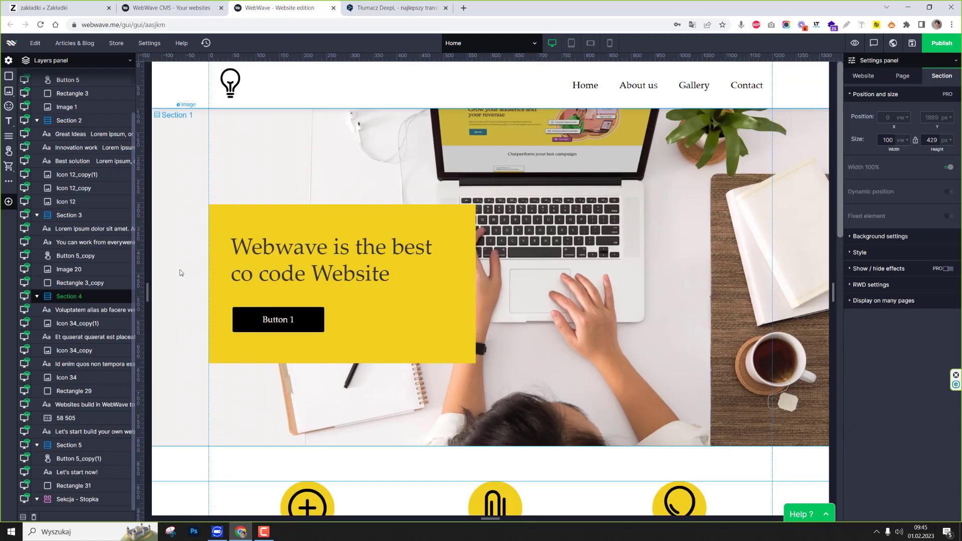
{"action": "scroll", "coordinate": [181, 273], "scroll_direction": "down", "scroll_amount": 5}
{"action": "scroll", "coordinate": [195, 170], "scroll_direction": "up", "scroll_amount": 5}
{"action": "left_click", "coordinate": [179, 157]}
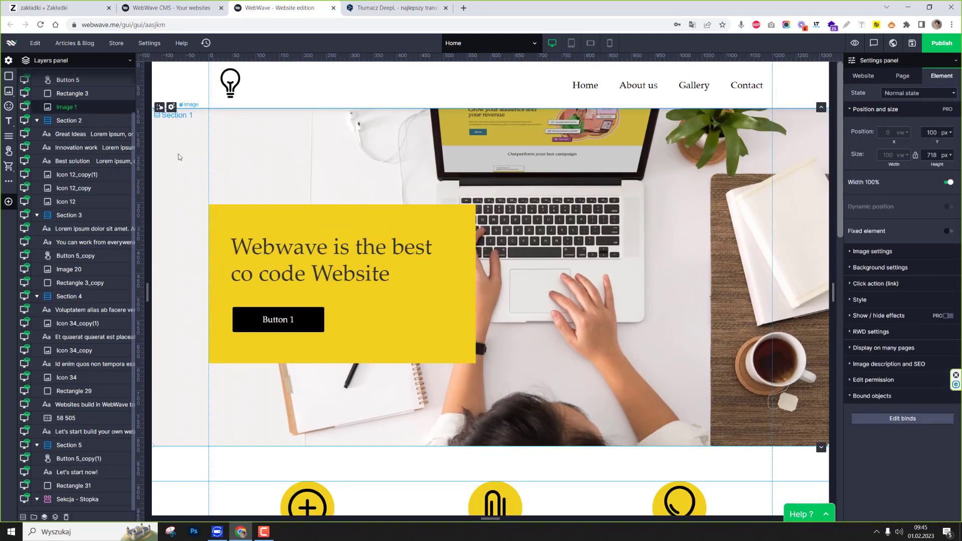
{"action": "scroll", "coordinate": [179, 157], "scroll_direction": "down", "scroll_amount": 10}
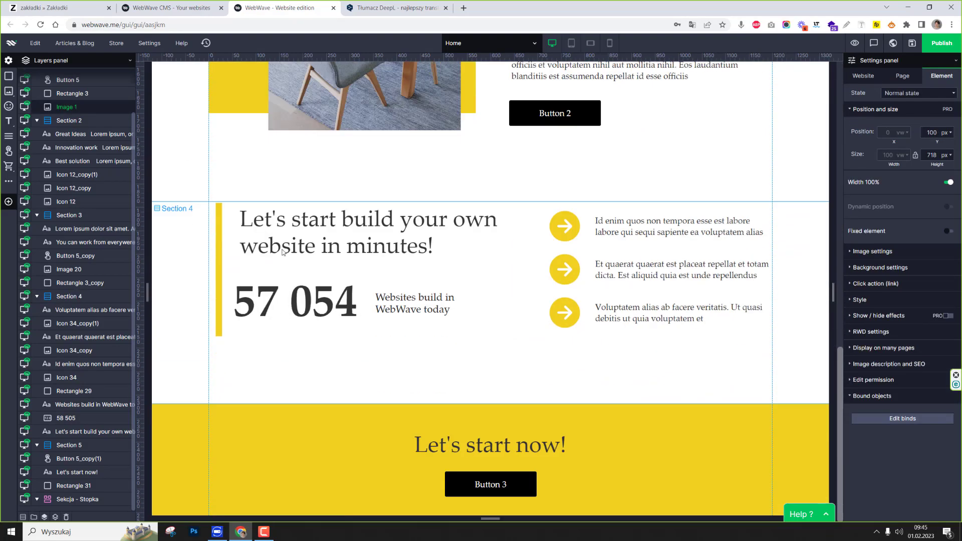
{"action": "scroll", "coordinate": [471, 311], "scroll_direction": "up", "scroll_amount": 2}
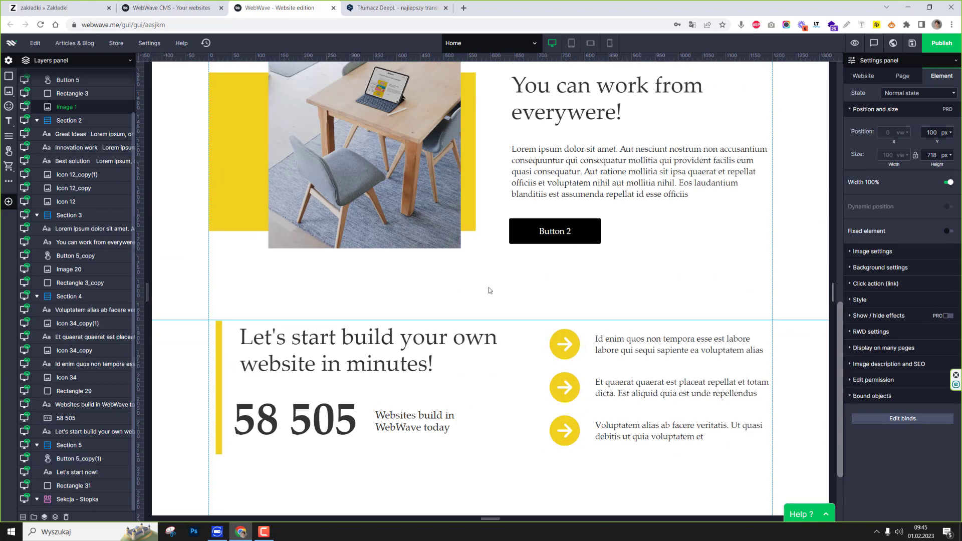
Step: Try moving Section 4 above Section 3, and check the reordered layout in the tablet and horizontal phone versions
{"action": "left_click", "coordinate": [163, 349]}
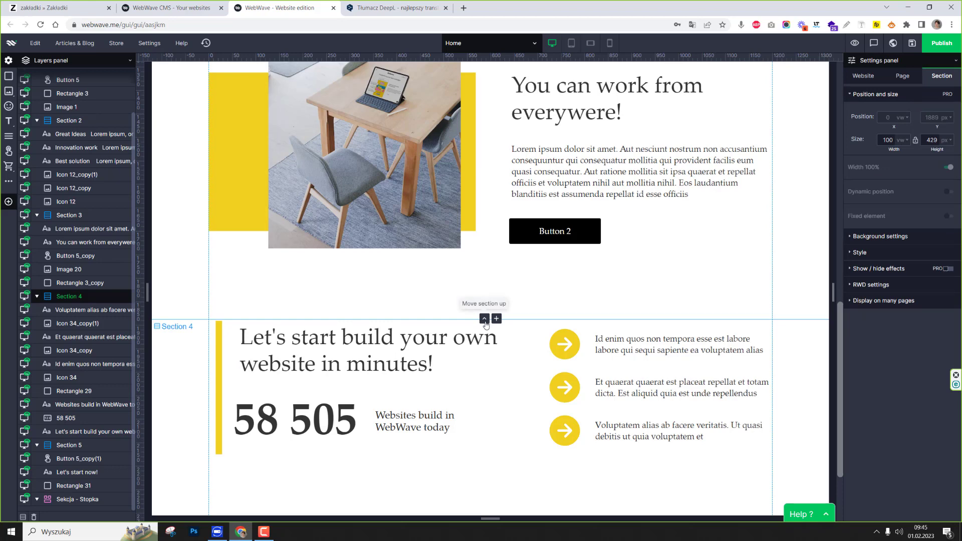
{"action": "left_click", "coordinate": [485, 320]}
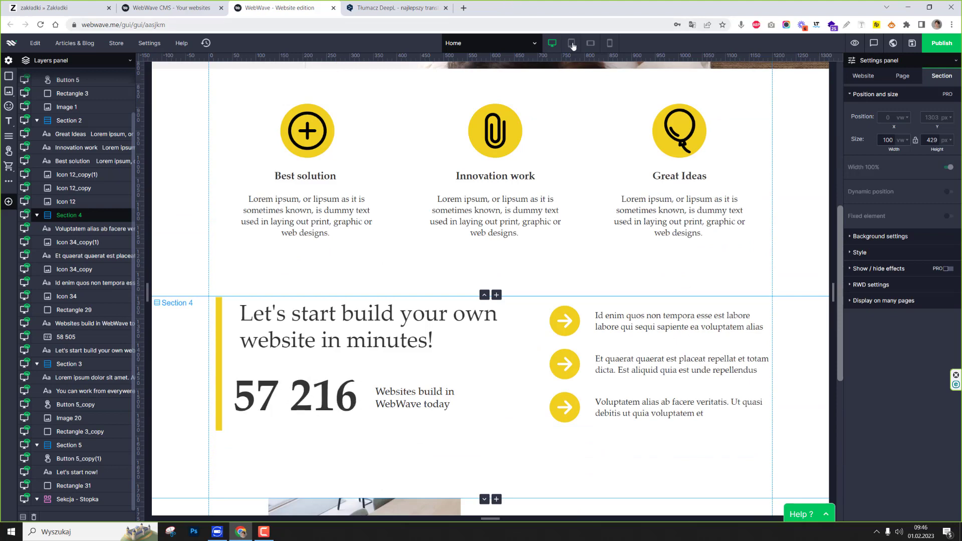
{"action": "left_click", "coordinate": [573, 45]}
{"action": "scroll", "coordinate": [520, 303], "scroll_direction": "down", "scroll_amount": 8}
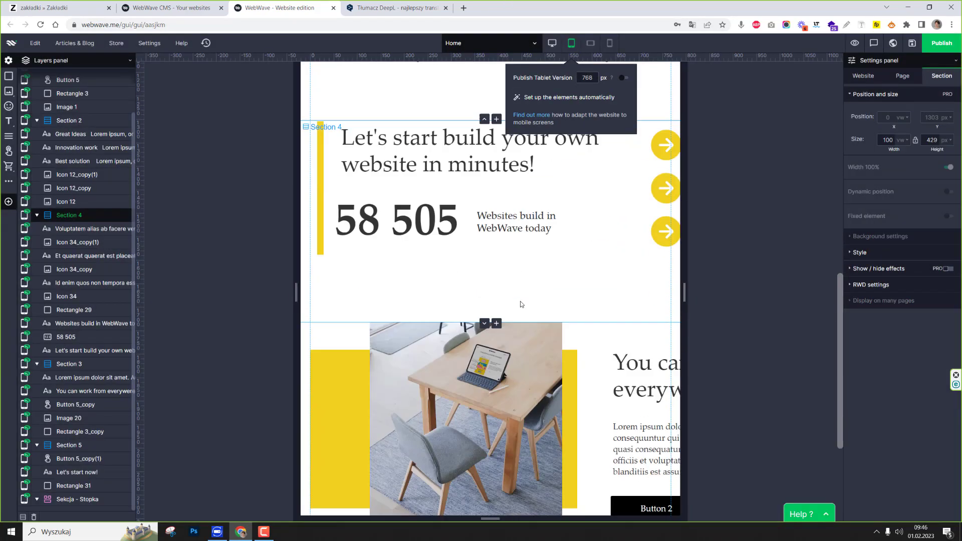
{"action": "scroll", "coordinate": [520, 306], "scroll_direction": "up", "scroll_amount": 10}
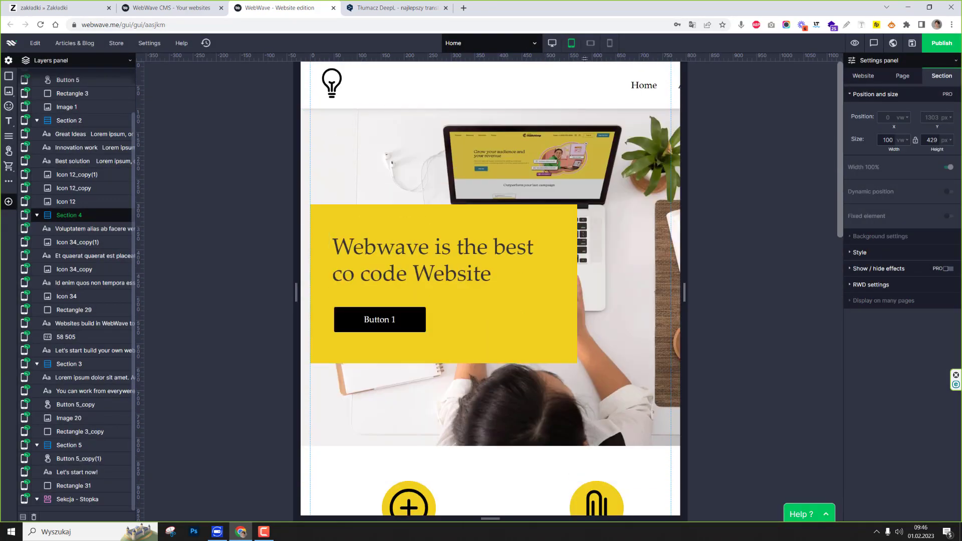
{"action": "left_click", "coordinate": [589, 46]}
{"action": "scroll", "coordinate": [560, 264], "scroll_direction": "down", "scroll_amount": 5}
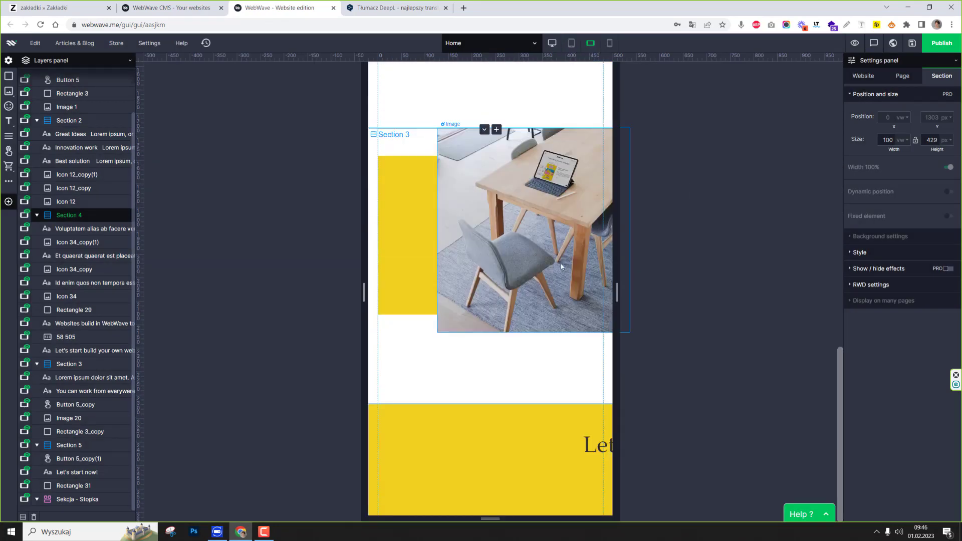
{"action": "scroll", "coordinate": [560, 275], "scroll_direction": "up", "scroll_amount": 5}
{"action": "scroll", "coordinate": [557, 266], "scroll_direction": "up", "scroll_amount": 5}
{"action": "left_click", "coordinate": [552, 43]}
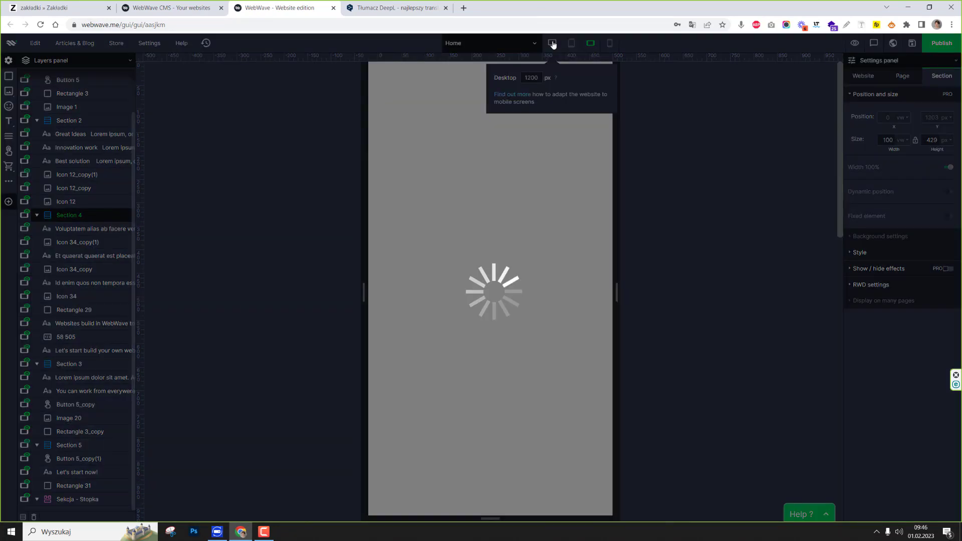
{"action": "left_click", "coordinate": [605, 203]}
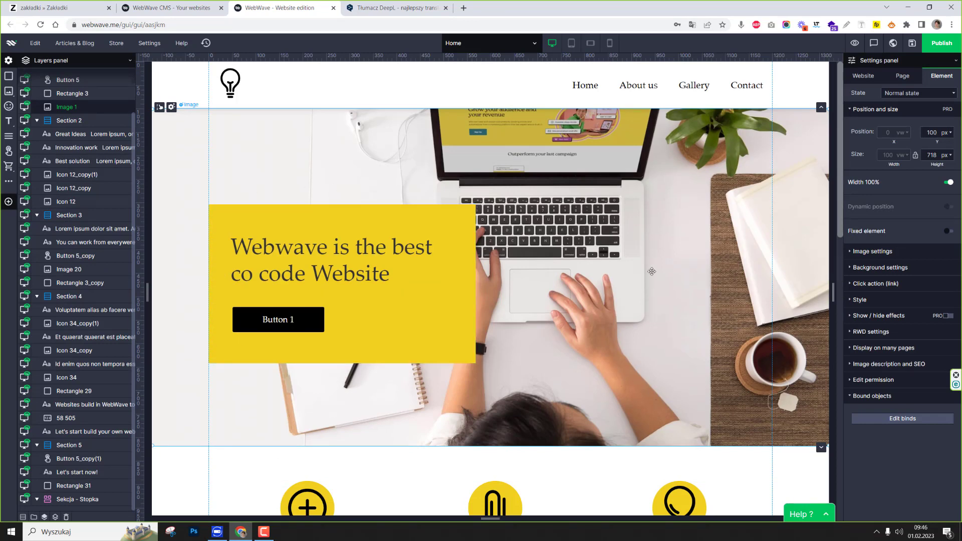
Step: Group the plus icon with the "Best solution" text, and the paperclip icon with the "Innovation work" text
{"action": "scroll", "coordinate": [424, 324], "scroll_direction": "down", "scroll_amount": 5}
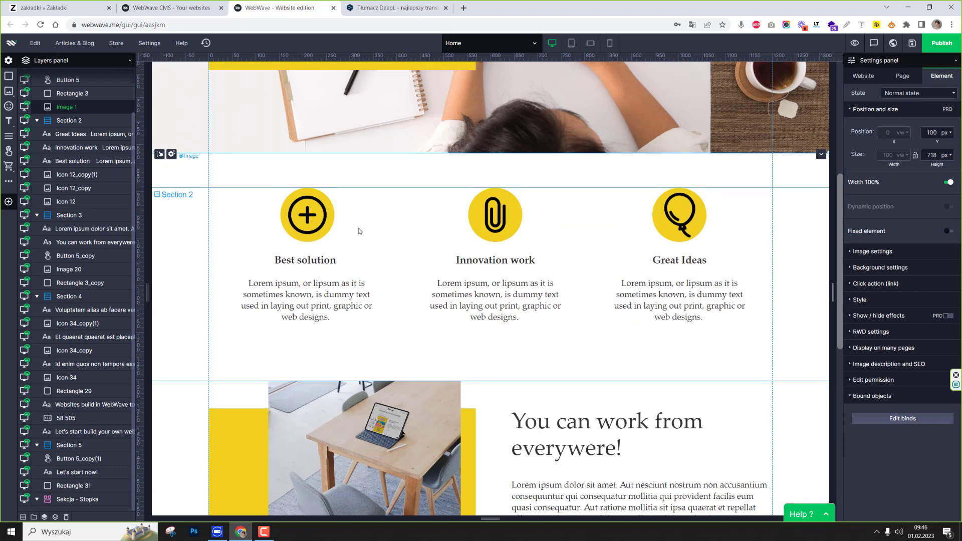
{"action": "left_click", "coordinate": [304, 229]}
{"action": "left_click", "coordinate": [309, 283], "text": "shift"}
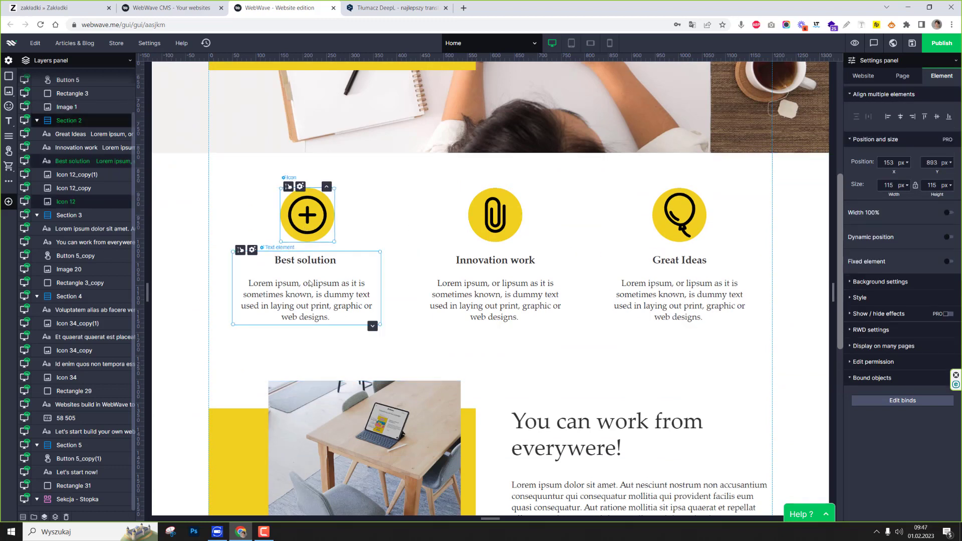
{"action": "key", "text": "ctrl+g"}
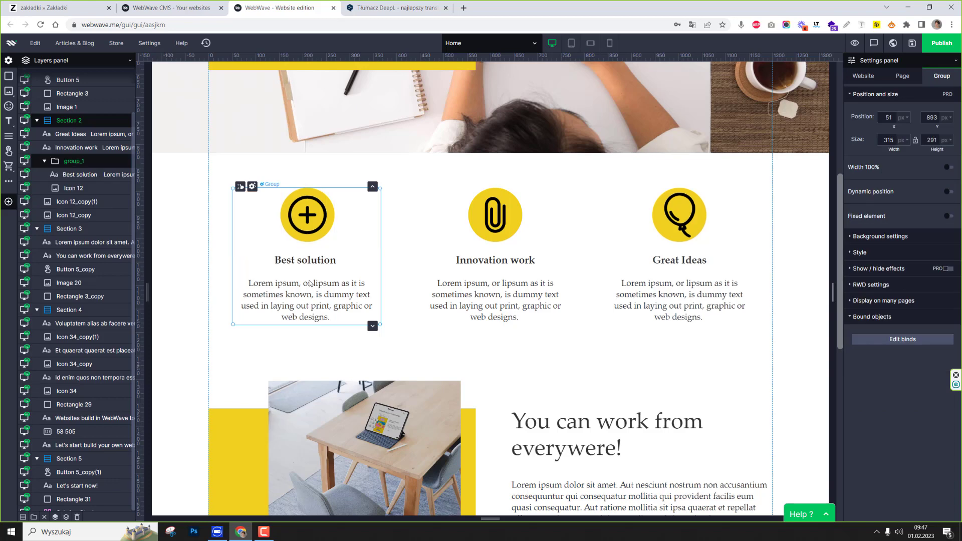
{"action": "left_click", "coordinate": [495, 217]}
{"action": "left_click", "coordinate": [491, 273], "text": "shift"}
{"action": "key", "text": "ctrl+g"}
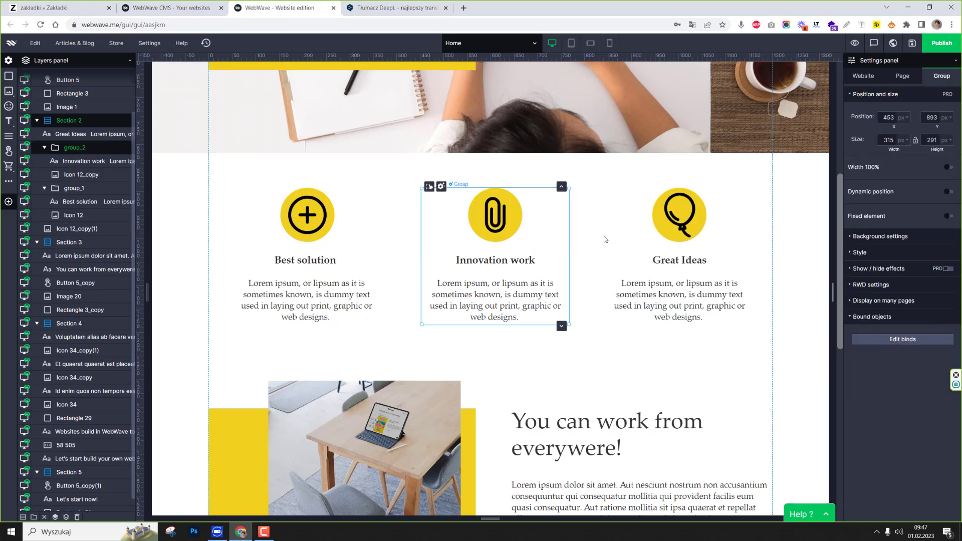
Step: Group the balloon icon with the "Great Ideas" text, and shift the "Best solution" group slightly to the right
{"action": "left_click", "coordinate": [680, 215]}
{"action": "left_click", "coordinate": [694, 298], "text": "shift"}
{"action": "key", "text": "ctrl+g"}
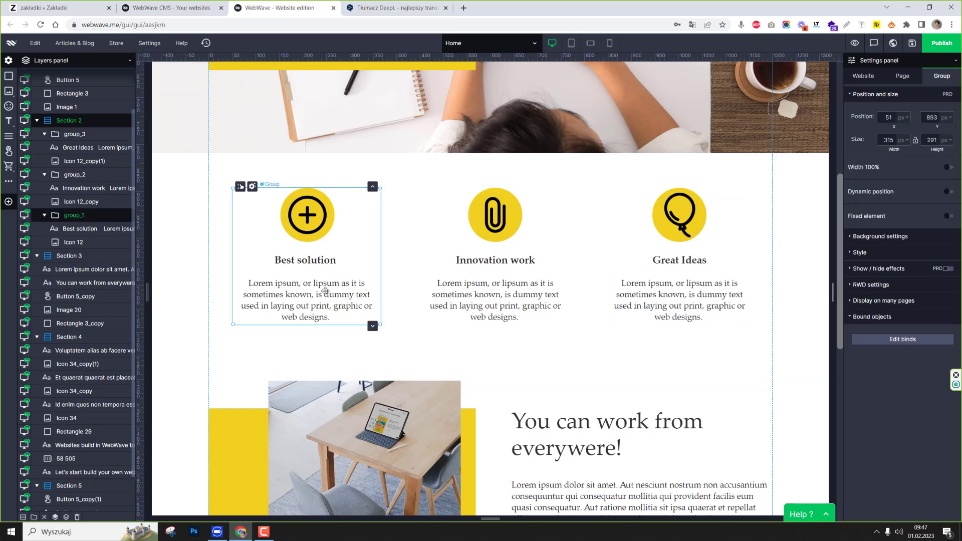
{"action": "left_click_drag", "start_coordinate": [323, 280], "coordinate": [334, 244]}
Step: Group the table-and-chair photo in Section 3 with the yellow rectangle behind it
{"action": "scroll", "coordinate": [546, 220], "scroll_direction": "down", "scroll_amount": 5}
{"action": "left_click", "coordinate": [346, 225]}
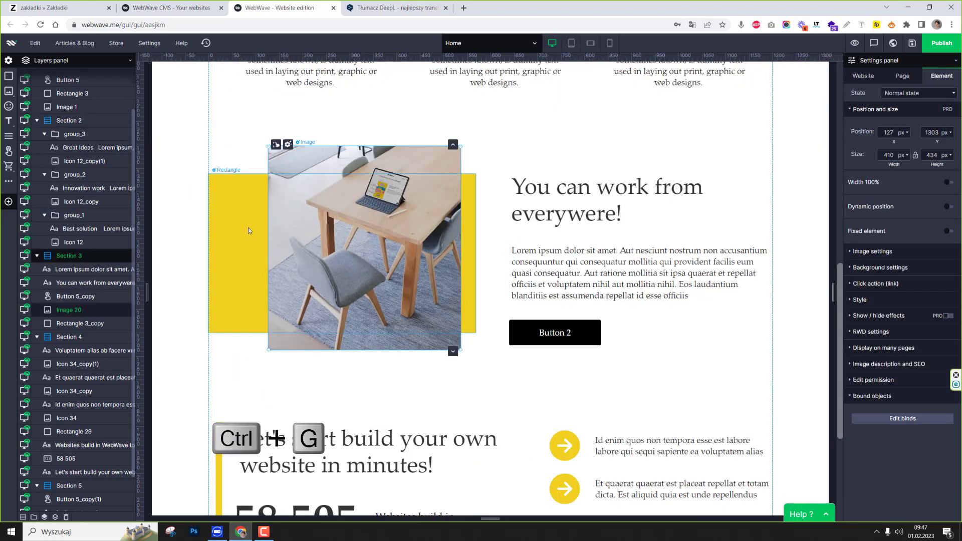
{"action": "left_click", "coordinate": [248, 228], "text": "ctrl"}
{"action": "scroll", "coordinate": [301, 255], "scroll_direction": "up", "scroll_amount": 1}
{"action": "key", "text": "ctrl+g"}
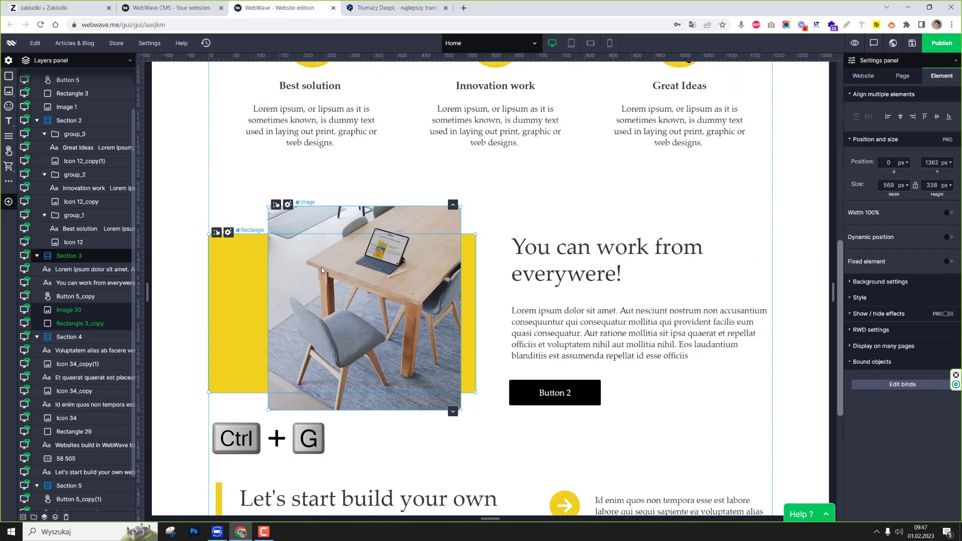
{"action": "left_click", "coordinate": [486, 265]}
{"action": "left_click", "coordinate": [576, 333]}
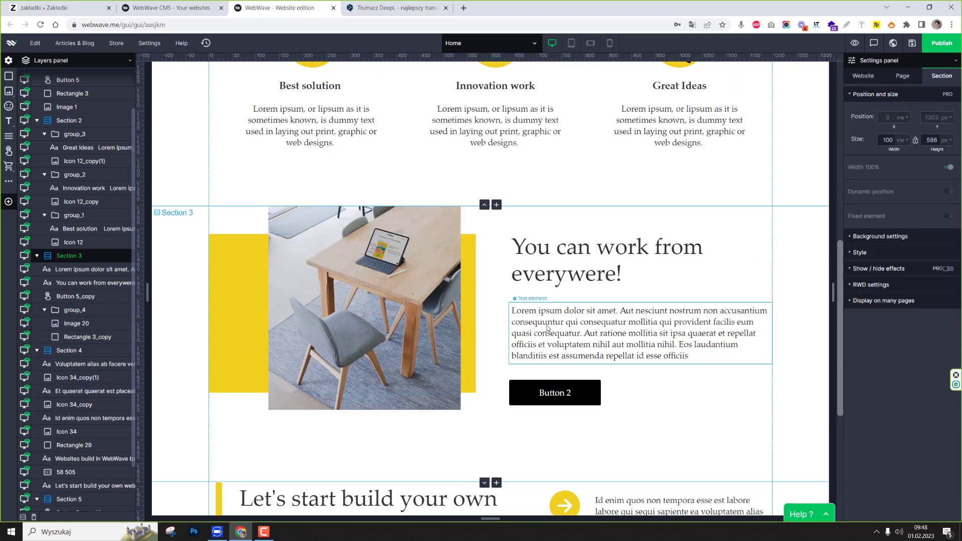
{"action": "left_click", "coordinate": [555, 393], "text": "ctrl"}
{"action": "left_click", "coordinate": [574, 263], "text": "ctrl"}
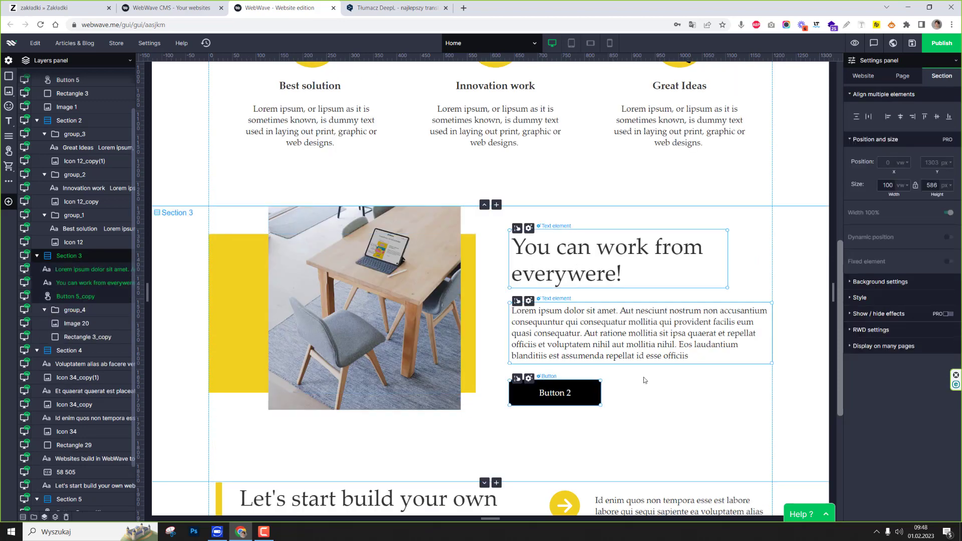
{"action": "left_click", "coordinate": [646, 338]}
Step: Bind the "You can work from everywere!" heading to the paragraph below it, and bind that paragraph to Button 2
{"action": "left_click", "coordinate": [597, 254]}
{"action": "left_click", "coordinate": [571, 317], "text": "ctrl"}
{"action": "left_click", "coordinate": [557, 389], "text": "ctrl"}
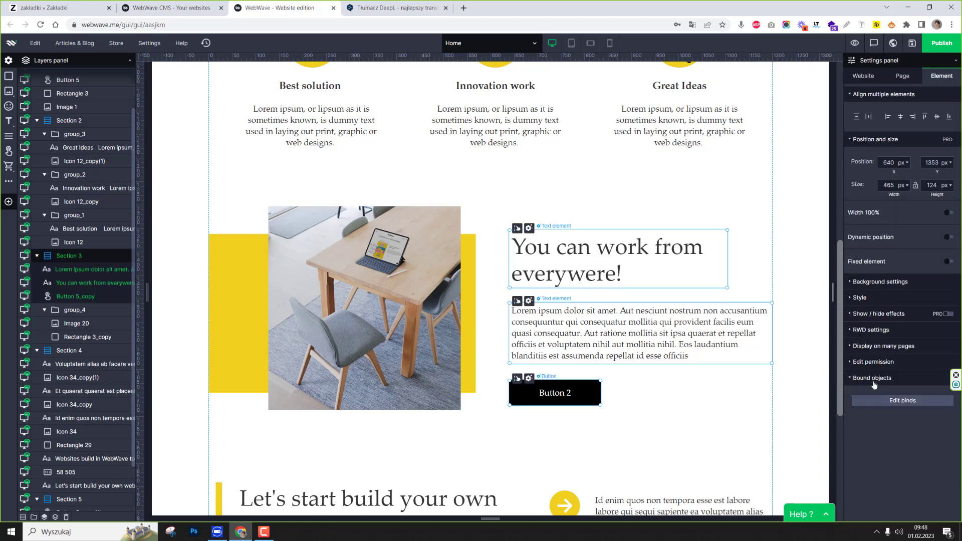
{"action": "left_click", "coordinate": [878, 400]}
{"action": "left_click", "coordinate": [641, 307]}
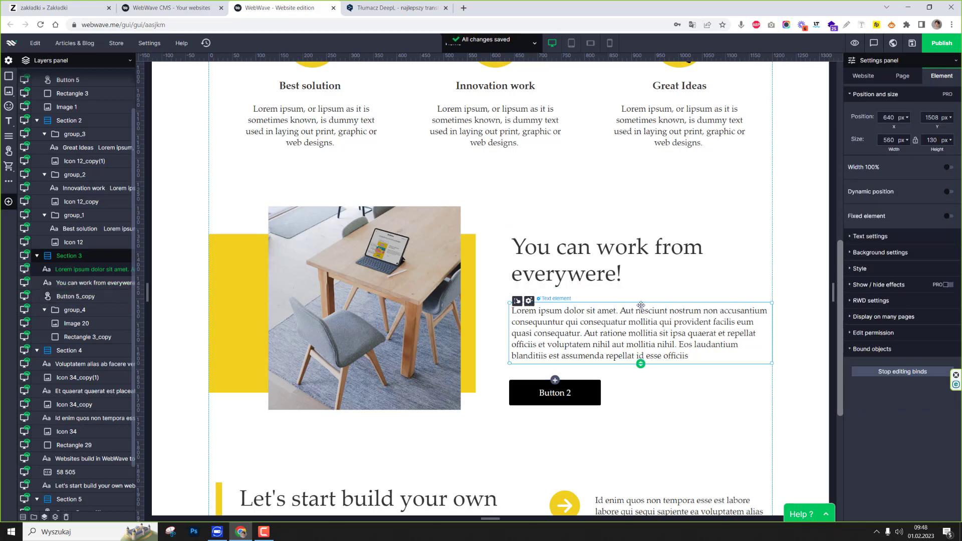
{"action": "left_click", "coordinate": [637, 291]}
{"action": "left_click", "coordinate": [642, 303]}
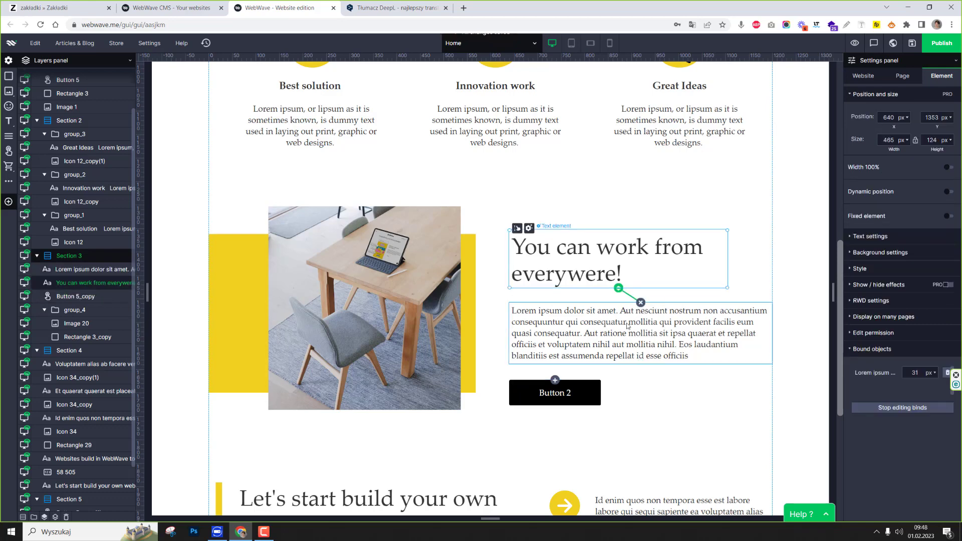
{"action": "left_click", "coordinate": [587, 352]}
{"action": "left_click", "coordinate": [555, 380]}
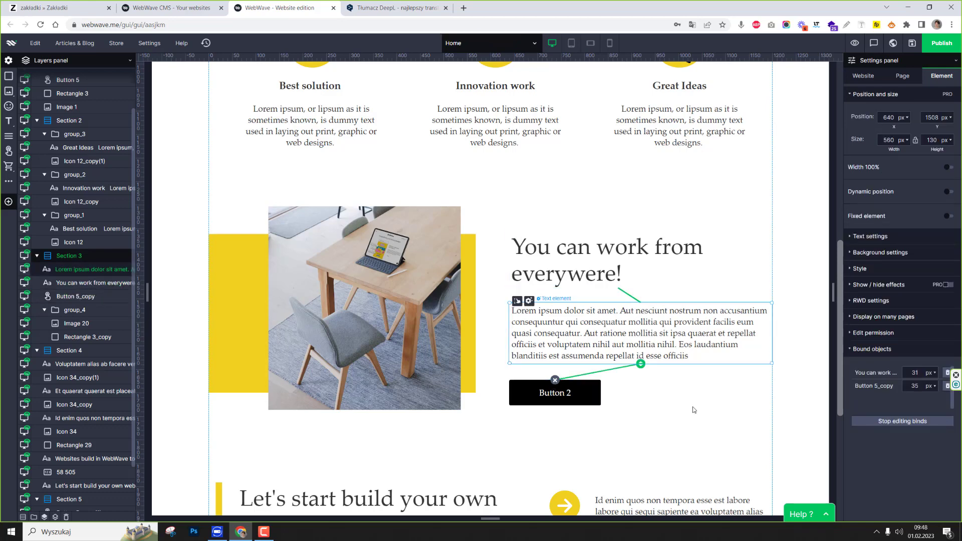
Step: Test the binds by adding four lines of filler text to the end of the Section 3 paragraph, and delete those lines
{"action": "left_click", "coordinate": [676, 261]}
{"action": "left_click", "coordinate": [709, 349]}
{"action": "double_click", "coordinate": [700, 356]}
{"action": "key", "text": "Return"}
{"action": "type", "text": "dsds"}
{"action": "key", "text": "Return"}
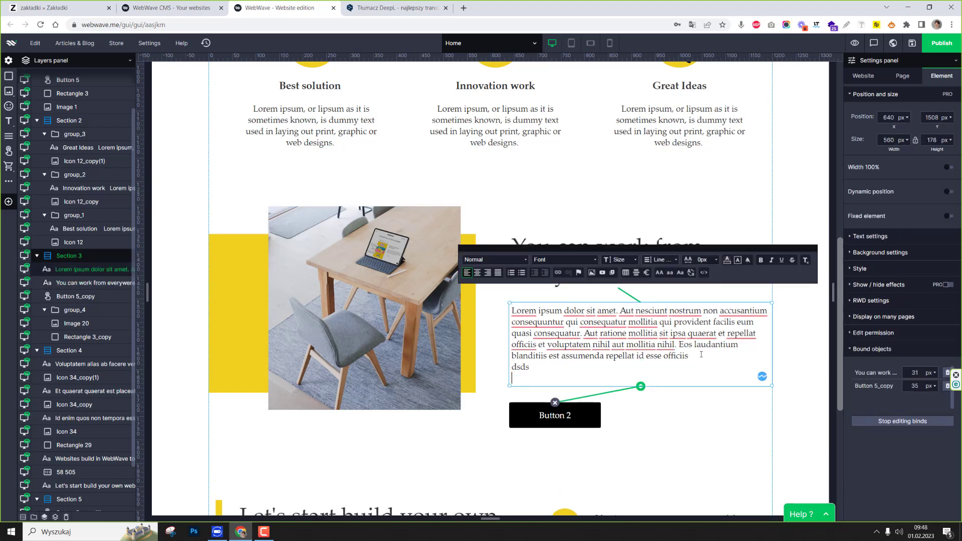
{"action": "type", "text": "fdsfds"}
{"action": "key", "text": "Return"}
{"action": "type", "text": "fdsfds"}
{"action": "key", "text": "Return"}
{"action": "type", "text": "fds"}
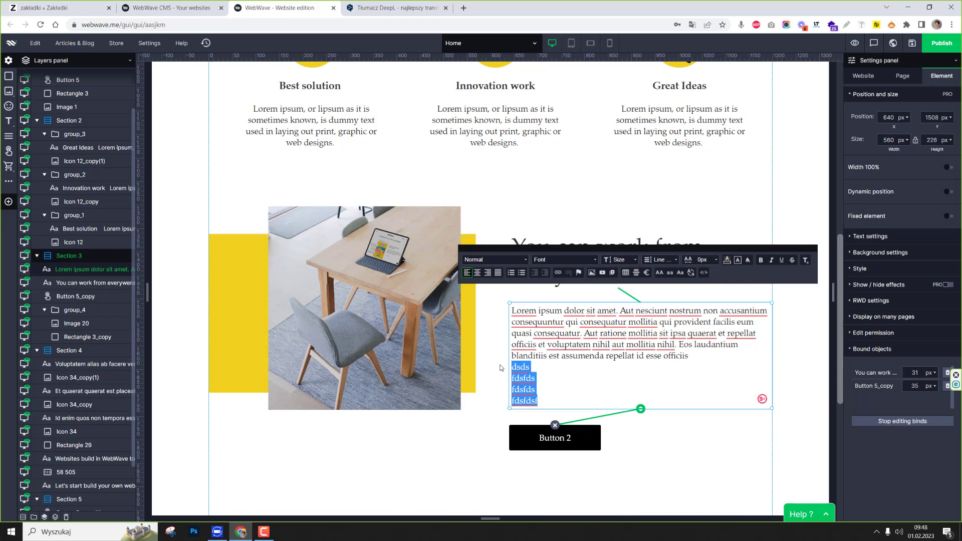
{"action": "key", "text": "BackSpace"}
{"action": "key", "text": "BackSpace"}
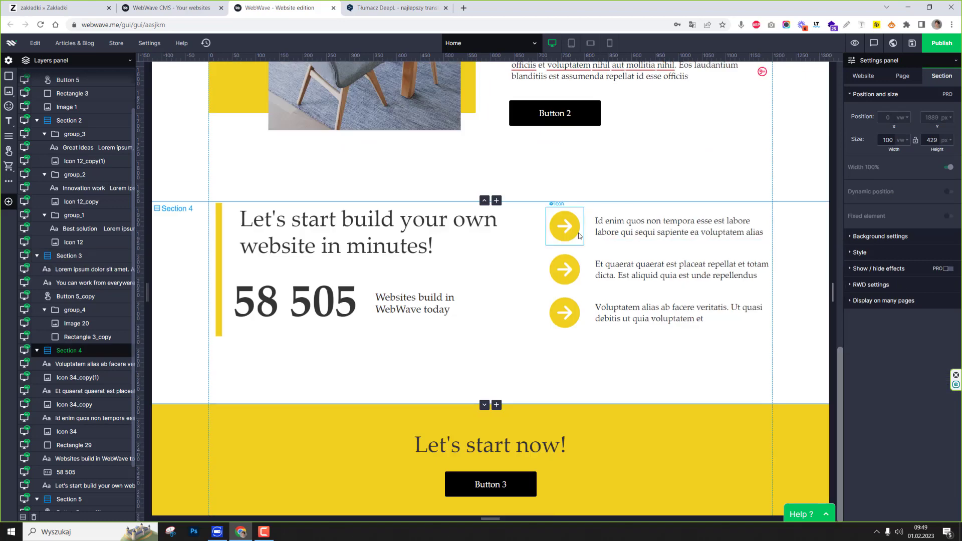
Step: Group the first arrow icon in Section 4 with its "Id enim quos non tempora" text
{"action": "left_click", "coordinate": [576, 230]}
{"action": "left_click", "coordinate": [626, 230]}
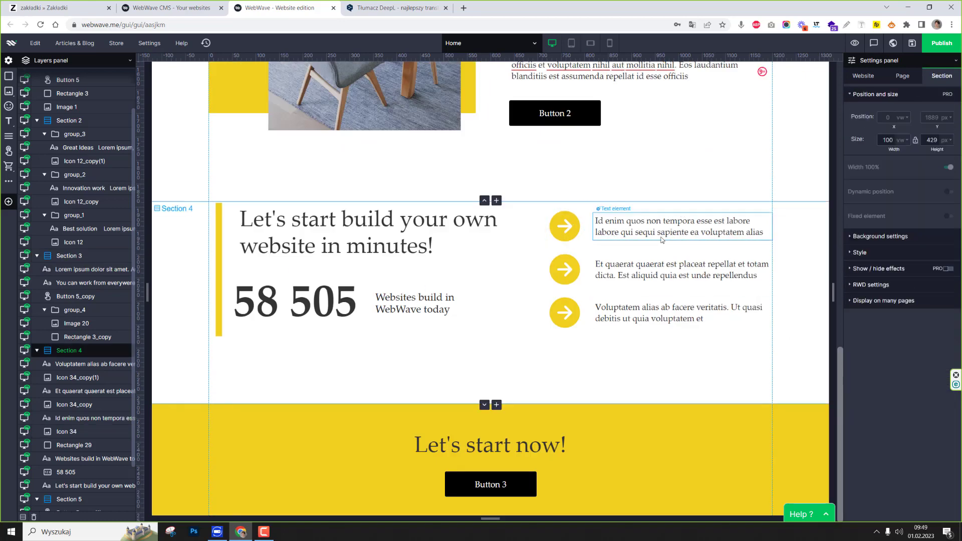
{"action": "left_click", "coordinate": [573, 227]}
{"action": "left_click", "coordinate": [878, 422]}
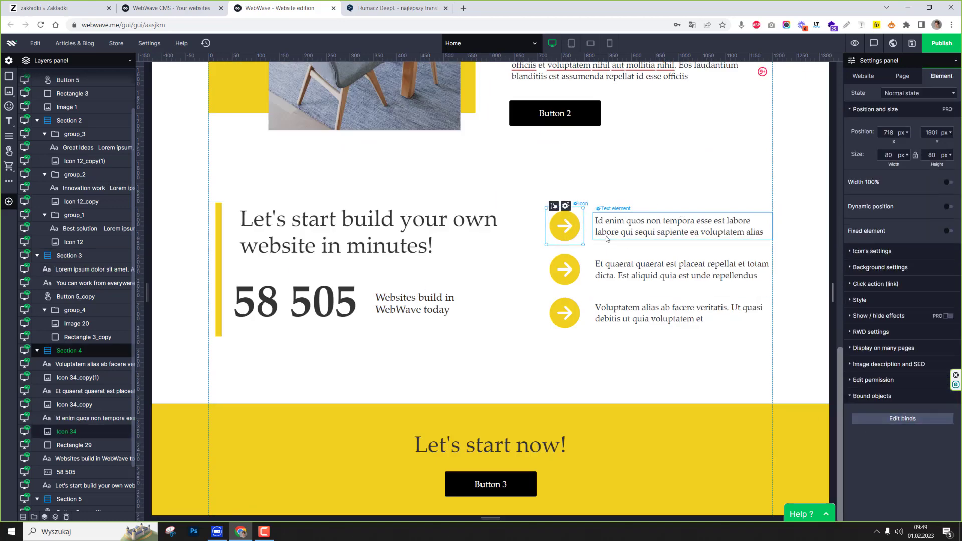
{"action": "key", "text": "ctrl+g"}
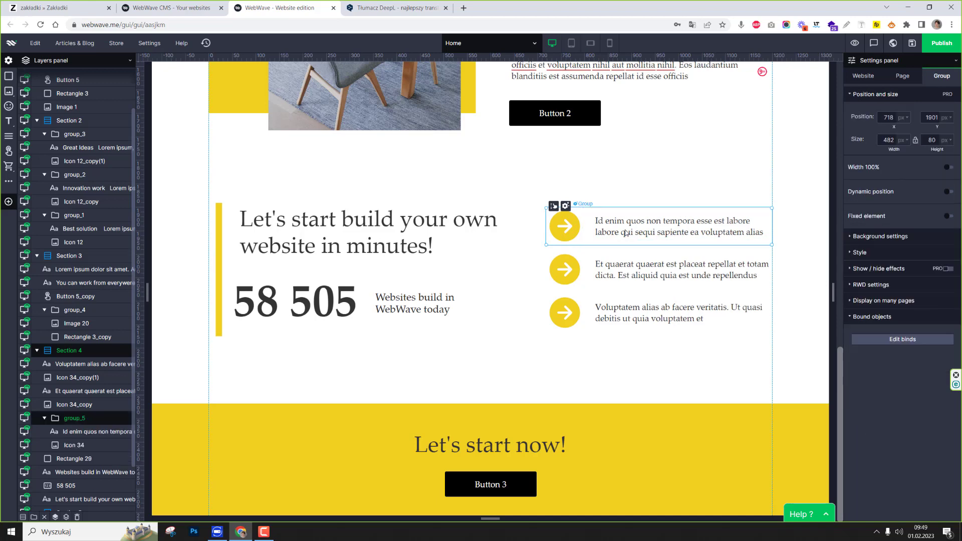
Step: Group the second arrow icon with its "Et quaerat" text, and the third with its "Voluptatem alias" text
{"action": "left_click", "coordinate": [553, 263]}
{"action": "left_click", "coordinate": [636, 273], "text": "shift"}
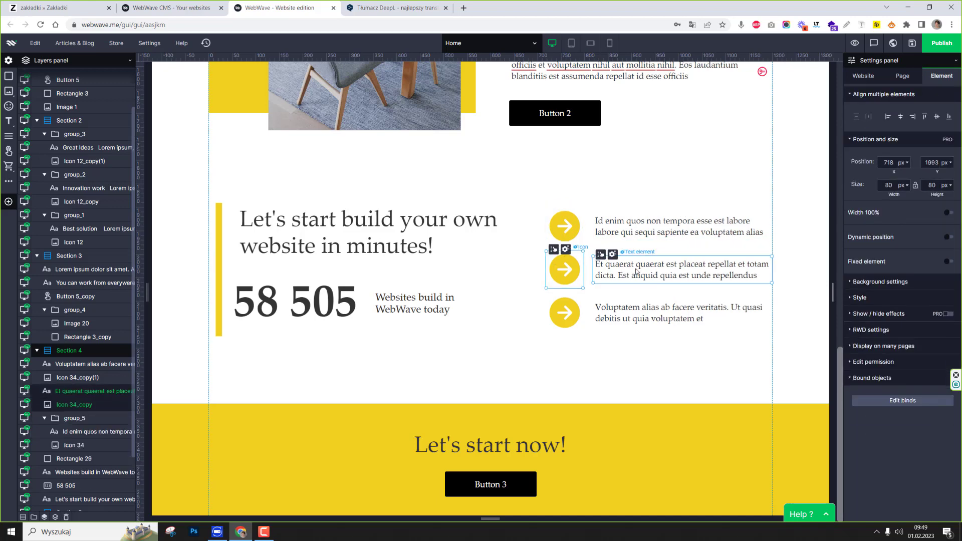
{"action": "left_click", "coordinate": [578, 318]}
{"action": "left_click", "coordinate": [618, 316], "text": "ctrl"}
{"action": "key", "text": "ctrl+g"}
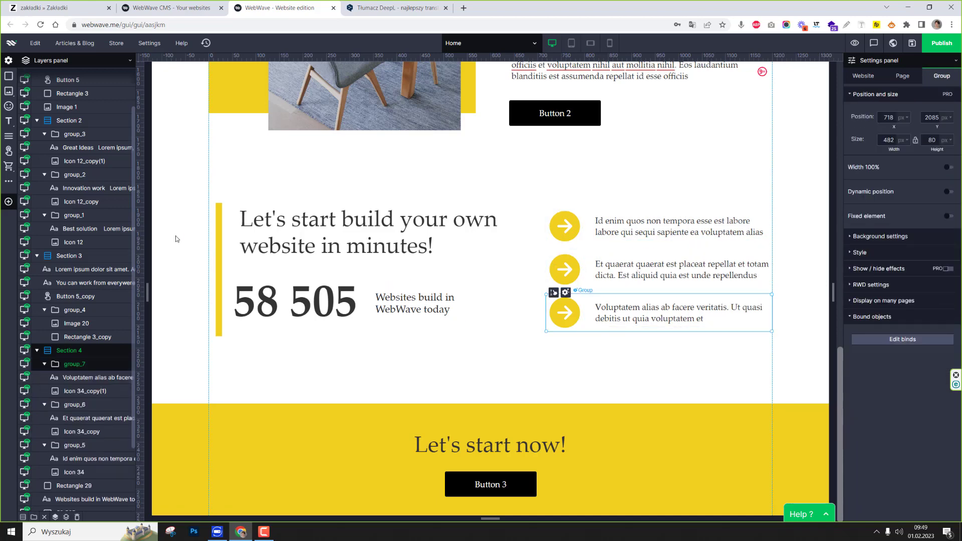
{"action": "left_click", "coordinate": [181, 270]}
Step: Switch the Home page editing view to the tablet version
{"action": "scroll", "coordinate": [219, 434], "scroll_direction": "up", "scroll_amount": 15}
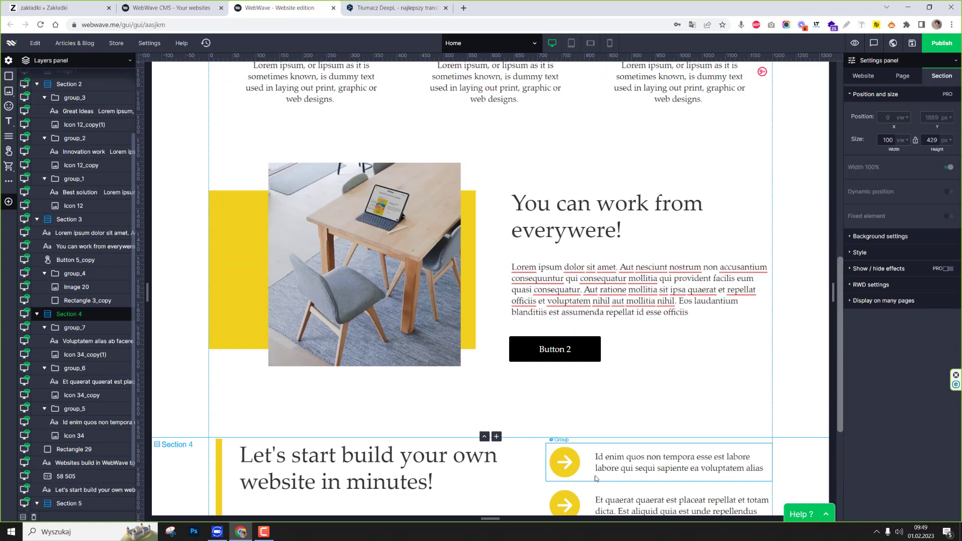
{"action": "mouse_move", "coordinate": [575, 45]}
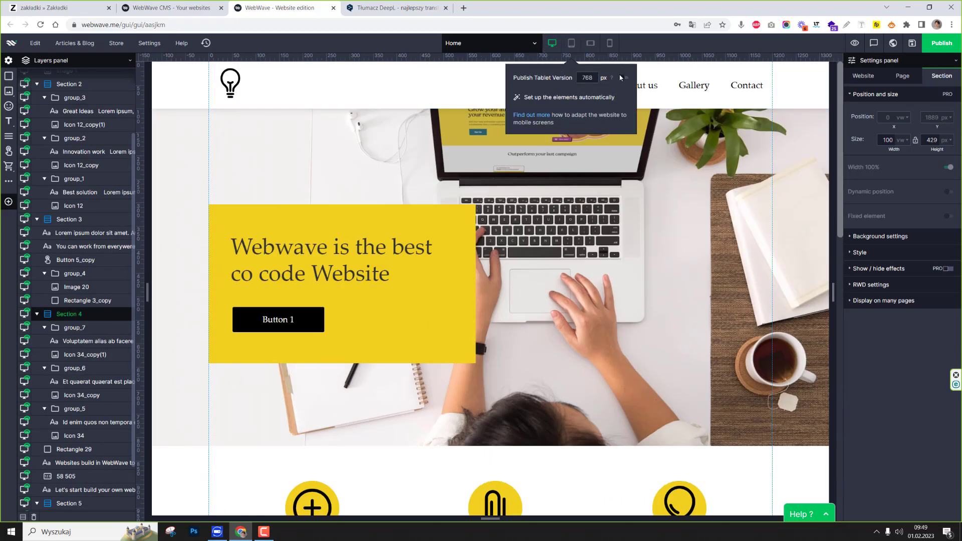
{"action": "left_click", "coordinate": [571, 43]}
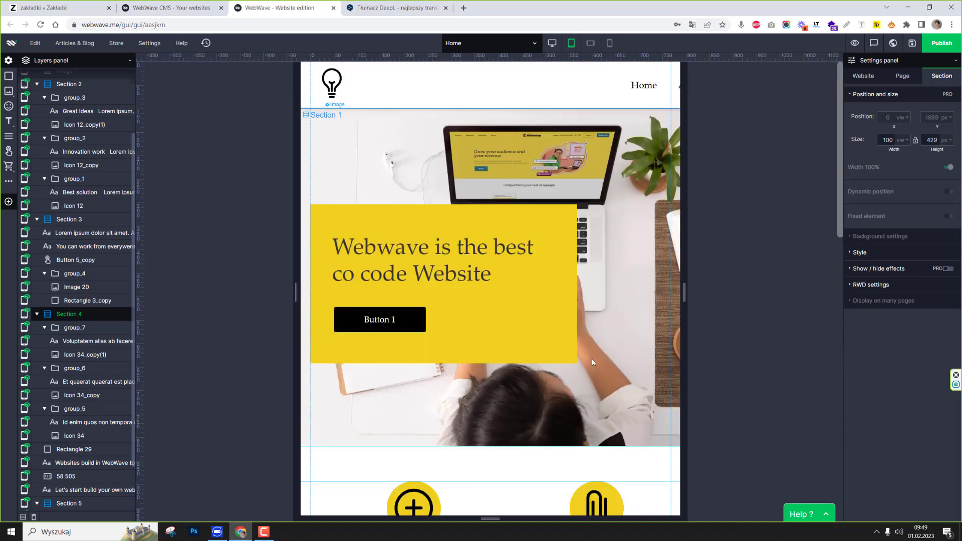
Step: Shorten the background photo in Section 1 to about 513 px high
{"action": "left_click", "coordinate": [633, 443]}
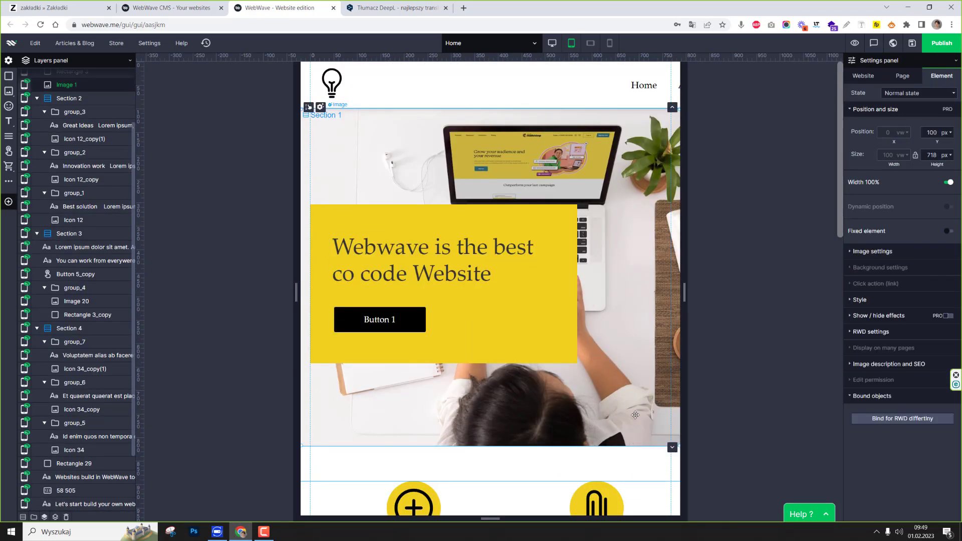
{"action": "left_click_drag", "start_coordinate": [634, 445], "coordinate": [625, 351]}
Step: Move the yellow rectangle with its heading and Button 1 down over the photo's lower edge, and widen the rectangle to about 684 px
{"action": "left_click", "coordinate": [436, 261]}
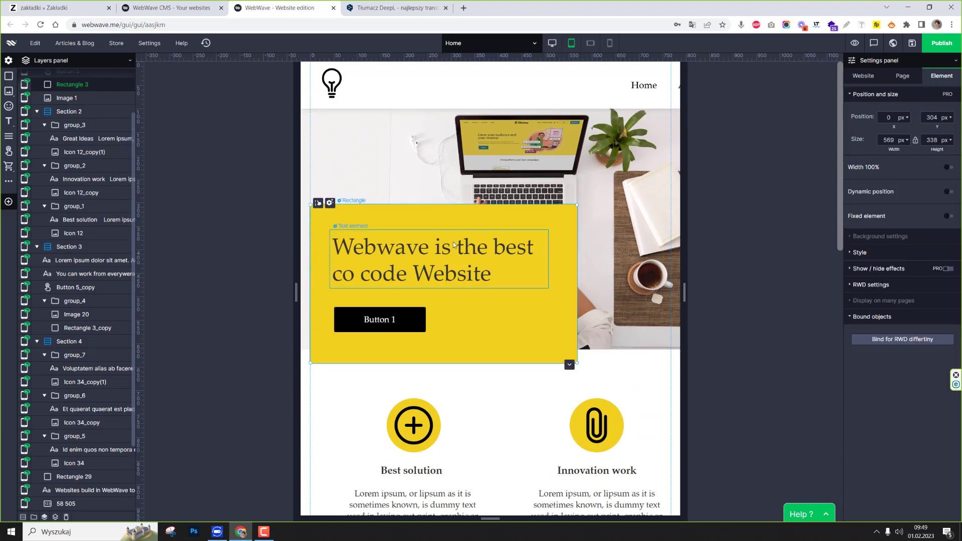
{"action": "left_click", "coordinate": [395, 325], "text": "shift"}
{"action": "left_click", "coordinate": [484, 311], "text": "shift"}
{"action": "left_click_drag", "start_coordinate": [484, 311], "coordinate": [503, 390]}
{"action": "left_click_drag", "start_coordinate": [592, 389], "coordinate": [644, 394]}
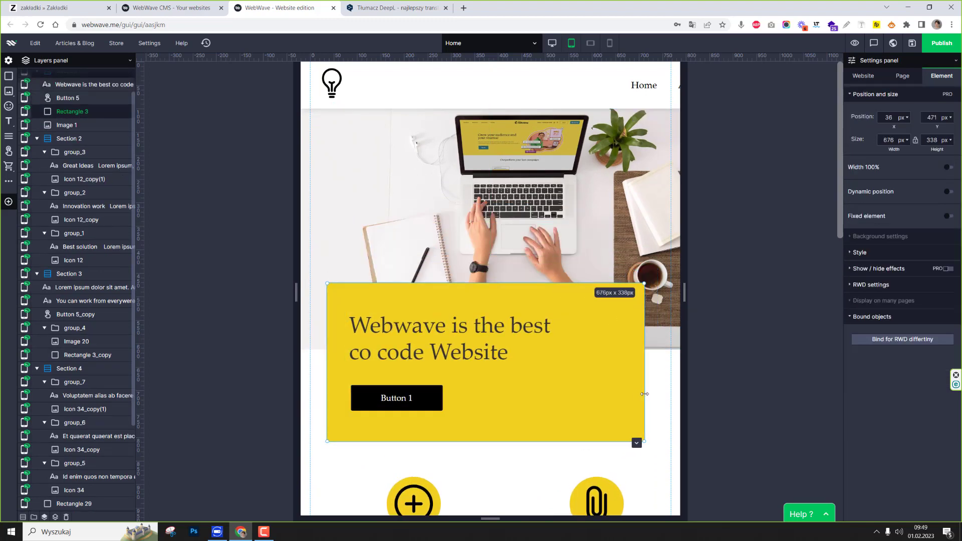
Step: Reduce the font size of the "Webwave is the best co code Website" heading and widen its text box to about 620 px
{"action": "double_click", "coordinate": [502, 321]}
{"action": "key", "text": "ctrl+a"}
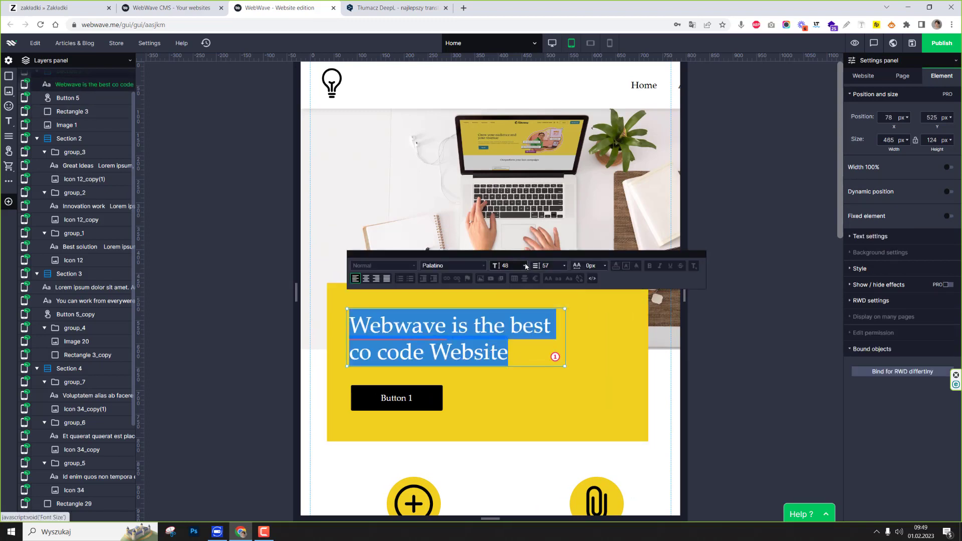
{"action": "left_click", "coordinate": [509, 266]}
{"action": "left_click", "coordinate": [514, 308]}
{"action": "left_click", "coordinate": [470, 353]}
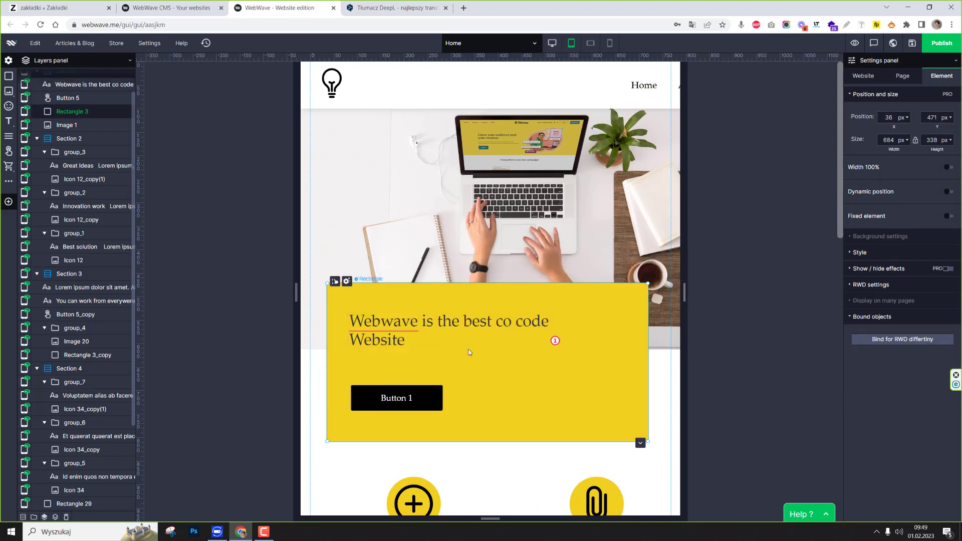
{"action": "left_click", "coordinate": [484, 331]}
{"action": "left_click_drag", "start_coordinate": [565, 332], "coordinate": [636, 331]}
Step: Centre Button 1 closely beneath the one-line heading and shorten the yellow rectangle to about 212 px high
{"action": "left_click_drag", "start_coordinate": [396, 398], "coordinate": [492, 362]}
{"action": "left_click", "coordinate": [500, 442]}
{"action": "left_click_drag", "start_coordinate": [500, 441], "coordinate": [500, 398]}
{"action": "left_click_drag", "start_coordinate": [481, 321], "coordinate": [481, 313]}
{"action": "left_click_drag", "start_coordinate": [504, 357], "coordinate": [502, 345]}
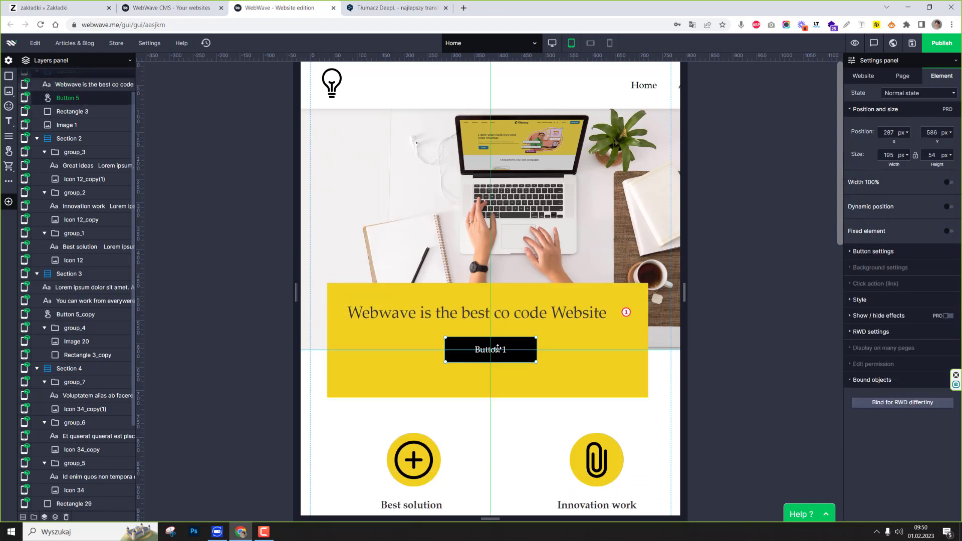
{"action": "left_click", "coordinate": [492, 398]}
{"action": "left_click_drag", "start_coordinate": [492, 383], "coordinate": [492, 383]}
Step: Bind Button 1 to the Section 1 heading in the tablet version's own RWD binds
{"action": "left_click", "coordinate": [476, 312]}
{"action": "left_click", "coordinate": [503, 344], "text": "shift"}
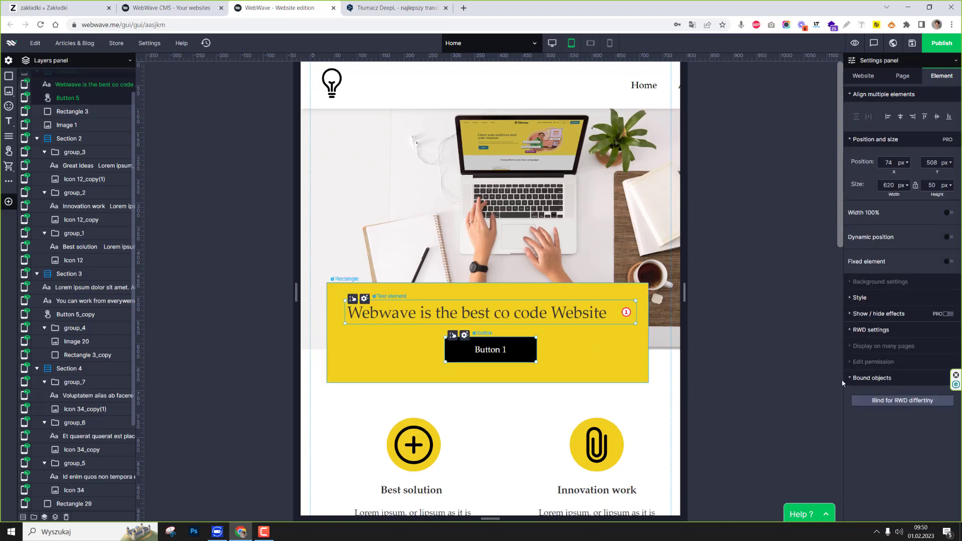
{"action": "left_click", "coordinate": [902, 400]}
{"action": "left_click", "coordinate": [491, 337]}
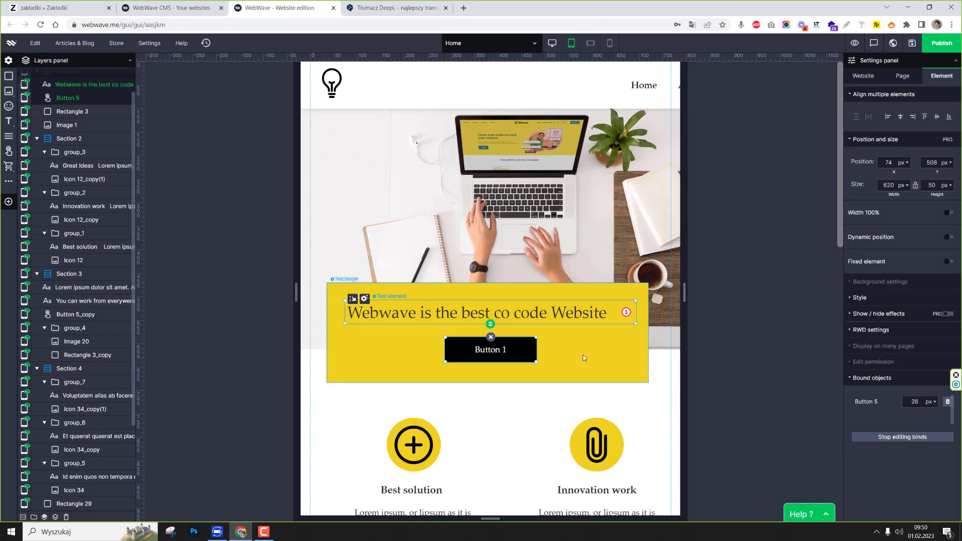
{"action": "left_click", "coordinate": [779, 368]}
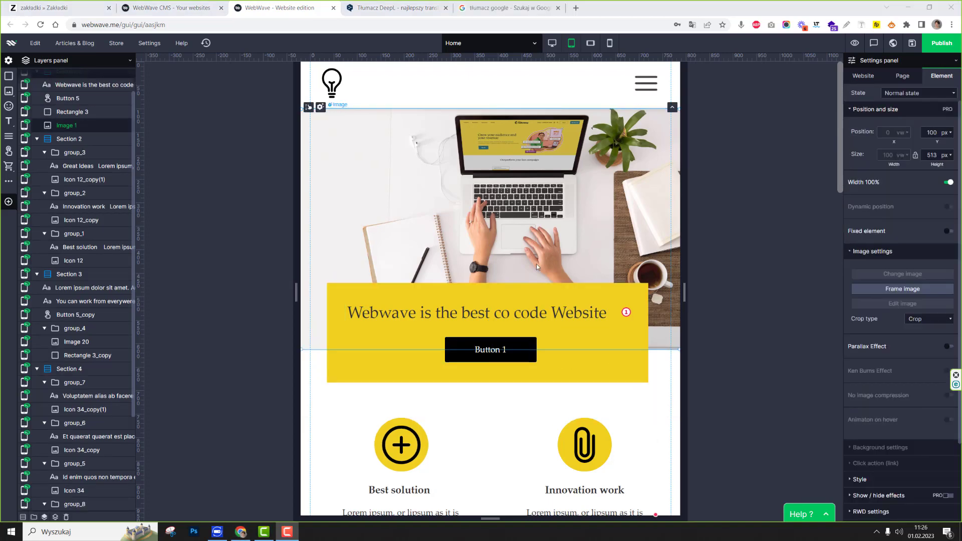
Step: Examine the heading, Button 1 and the yellow rectangle in Section 1 to see which of them are bound
{"action": "left_click", "coordinate": [449, 309]}
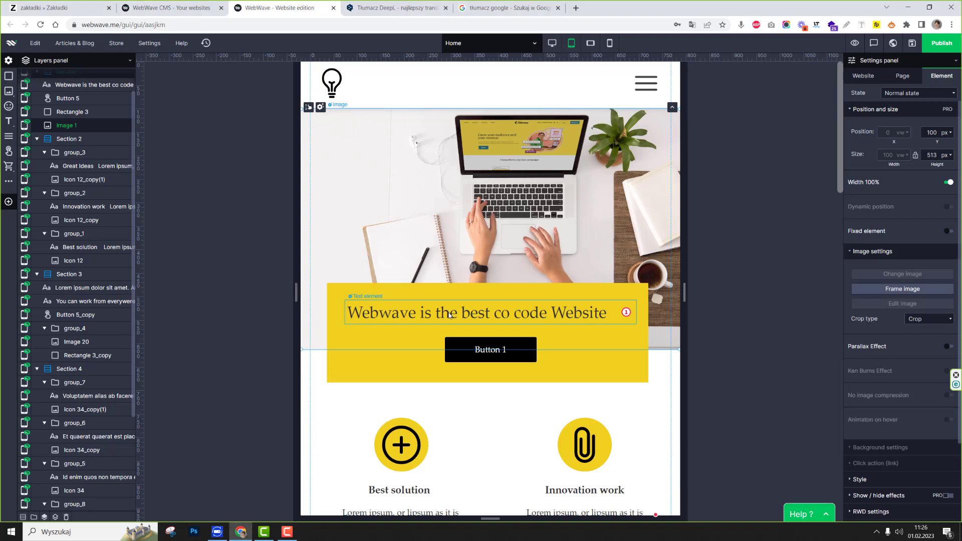
{"action": "left_click", "coordinate": [497, 350]}
{"action": "left_click", "coordinate": [608, 355]}
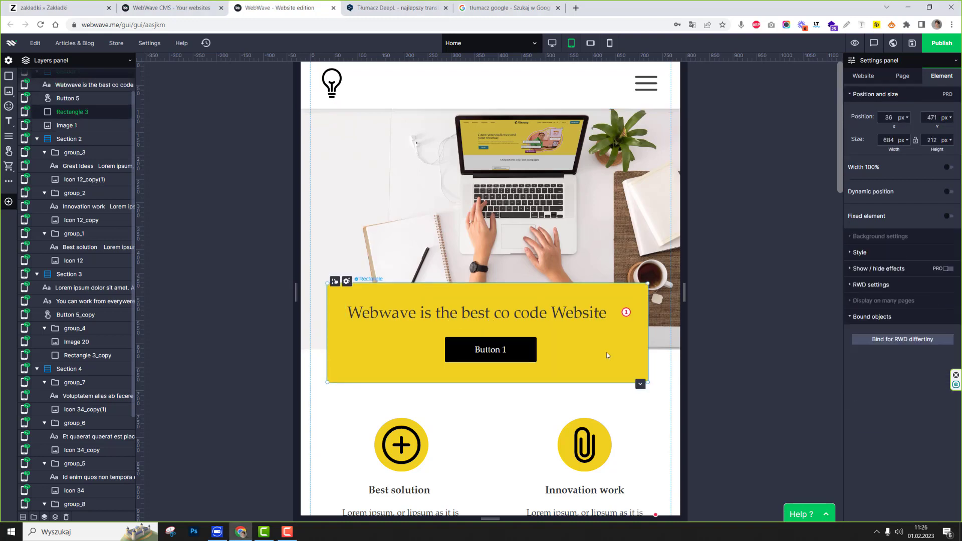
{"action": "left_click", "coordinate": [507, 321]}
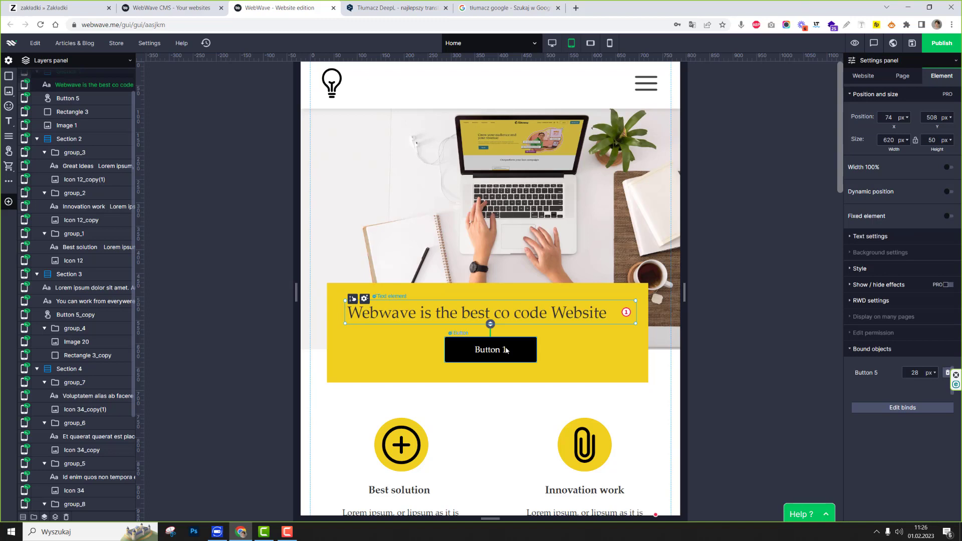
{"action": "left_click", "coordinate": [505, 350]}
{"action": "left_click", "coordinate": [510, 319]}
{"action": "left_click", "coordinate": [509, 347]}
{"action": "left_click", "coordinate": [554, 353]}
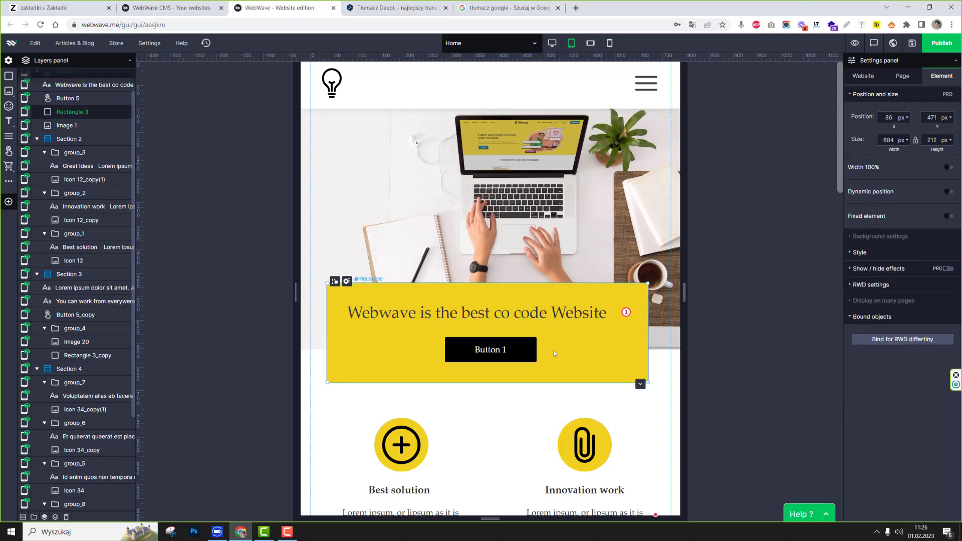
Step: Switch to the desktop version and delete the yellow rectangle behind the Section 1 heading
{"action": "left_click", "coordinate": [552, 43]}
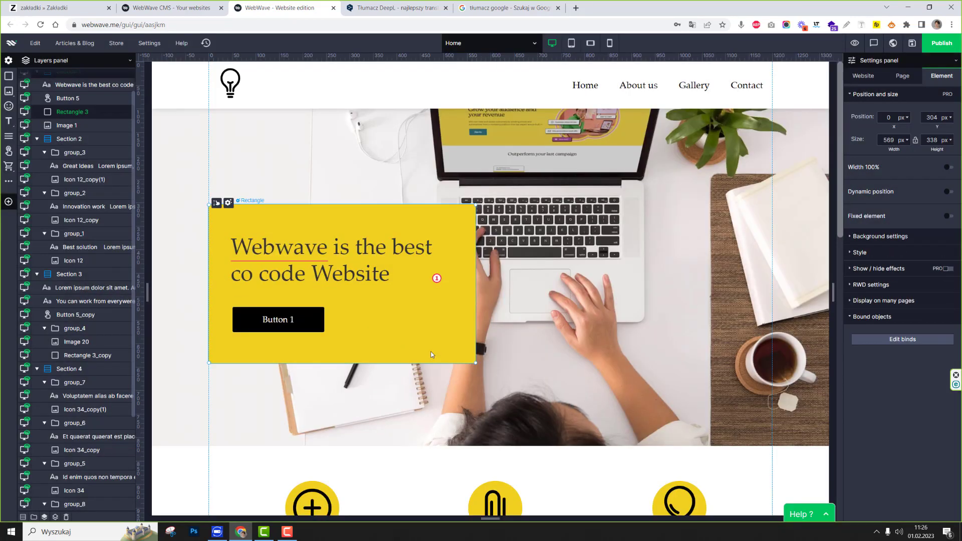
{"action": "key", "text": "Delete"}
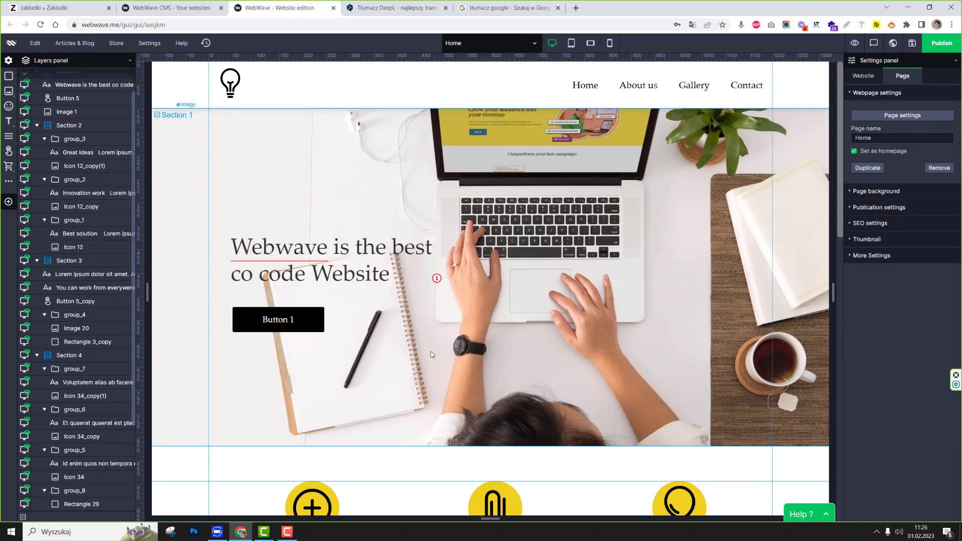
Step: Group the Section 1 heading with Button 1
{"action": "left_click", "coordinate": [385, 281]}
{"action": "left_click", "coordinate": [281, 329], "text": "shift"}
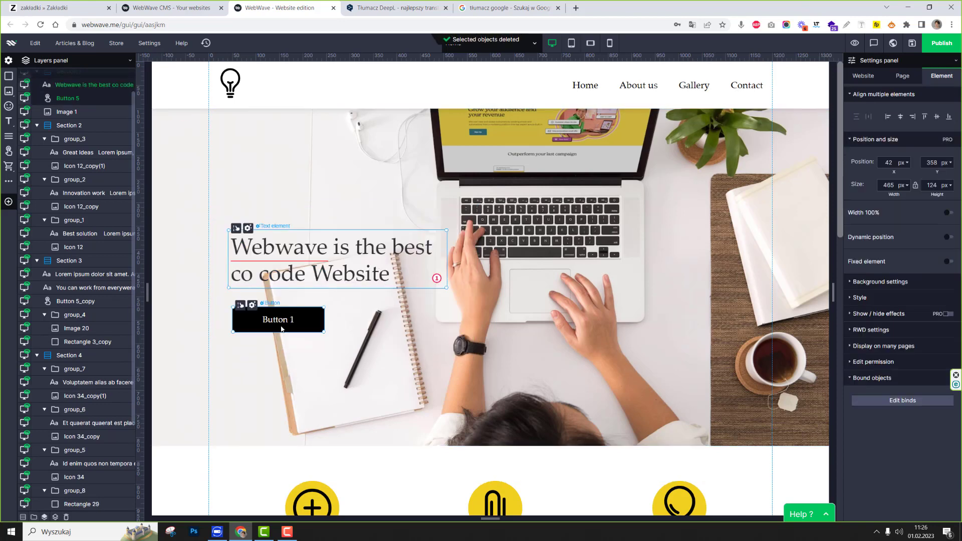
{"action": "key", "text": "ctrl+g"}
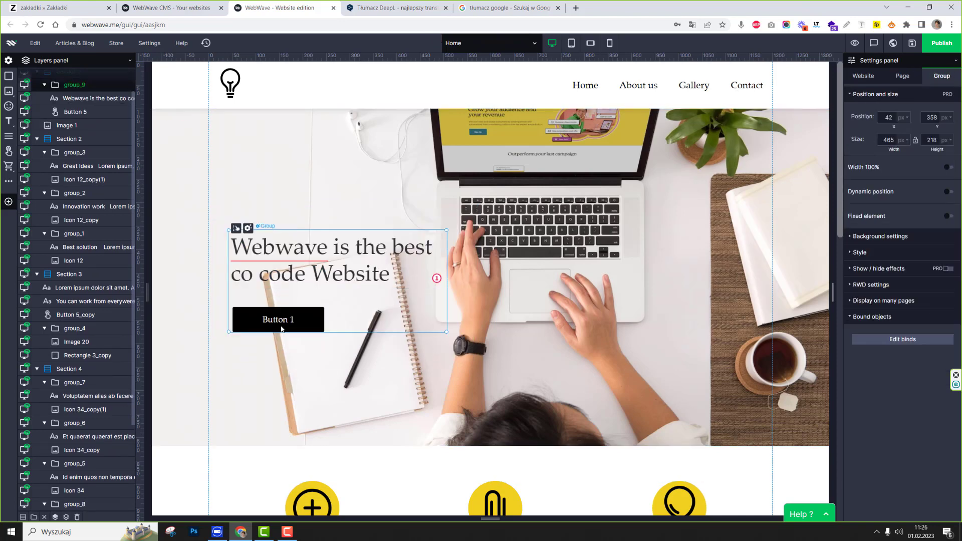
Step: Turn on a solid background color for the heading and button group and set it to yellow
{"action": "left_click", "coordinate": [900, 238]}
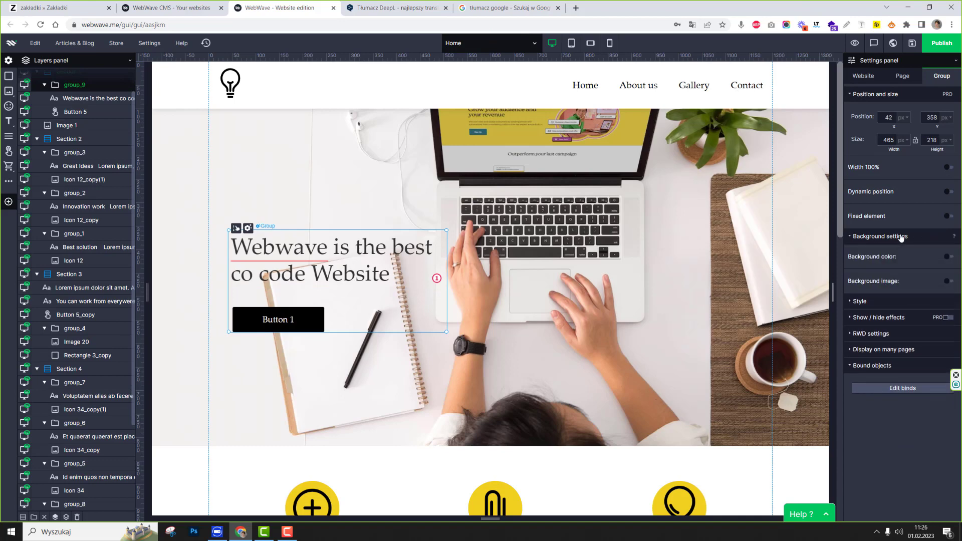
{"action": "left_click", "coordinate": [947, 259]}
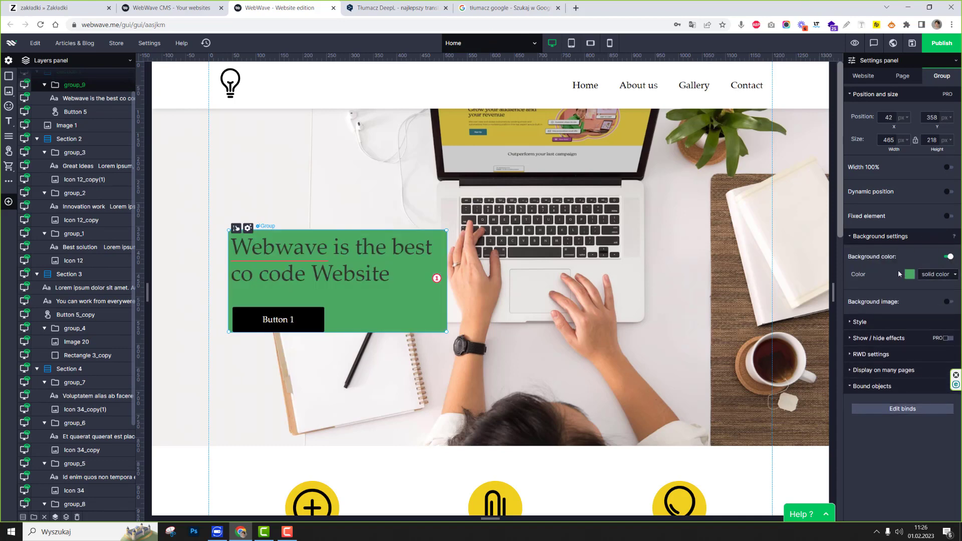
{"action": "left_click", "coordinate": [910, 274]}
{"action": "left_click", "coordinate": [792, 394]}
Step: Enable the element margin for the yellow group and set it to 30 on all sides
{"action": "left_click", "coordinate": [886, 323]}
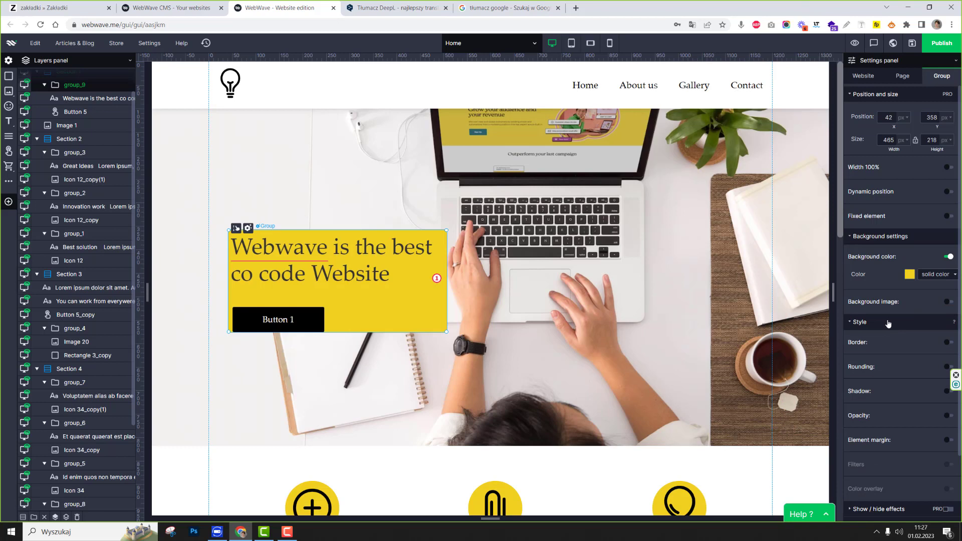
{"action": "left_click", "coordinate": [949, 440]}
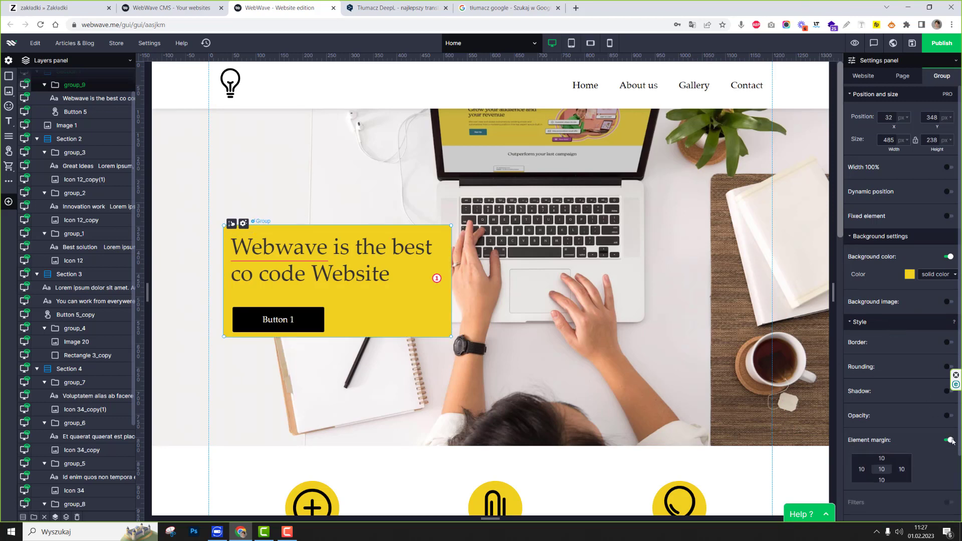
{"action": "scroll", "coordinate": [948, 441], "scroll_direction": "down", "scroll_amount": 3}
{"action": "left_click_drag", "start_coordinate": [882, 353], "coordinate": [814, 351]}
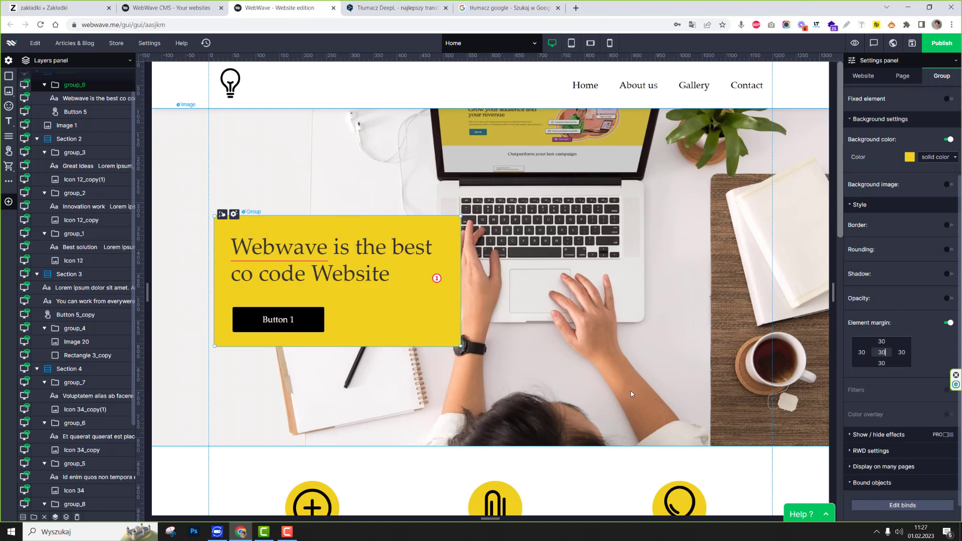
Step: Move the yellow group against the page's left guide at X 0, Y about 329 px
{"action": "left_click", "coordinate": [515, 372]}
{"action": "left_click", "coordinate": [332, 304]}
{"action": "left_click_drag", "start_coordinate": [333, 304], "coordinate": [341, 291]}
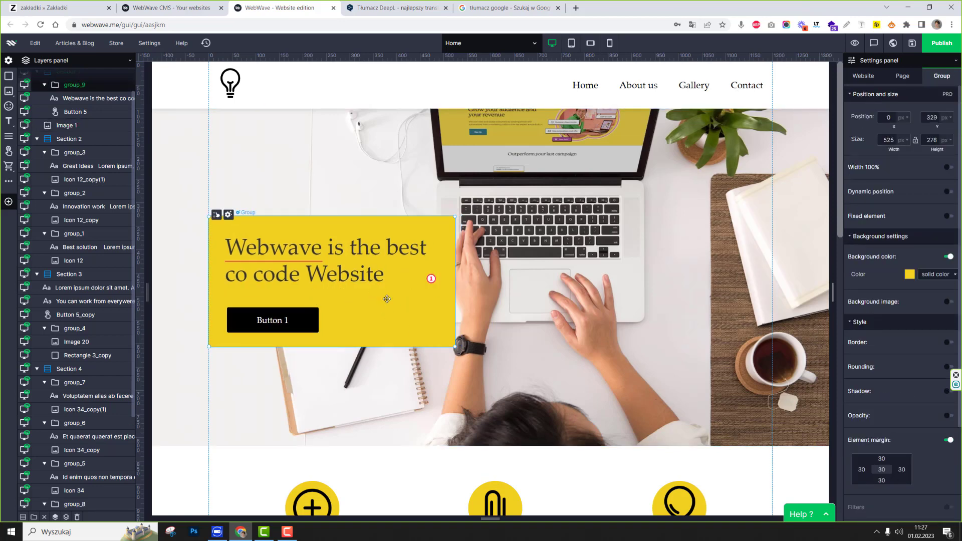
Step: Switch back to the tablet version and move the yellow group slightly higher over the photo
{"action": "left_click", "coordinate": [572, 43]}
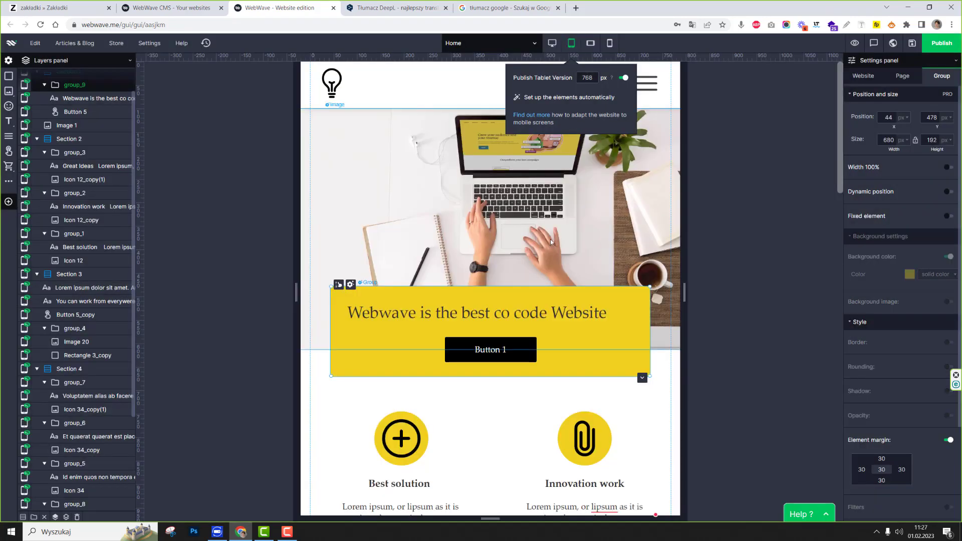
{"action": "left_click_drag", "start_coordinate": [507, 343], "coordinate": [511, 322]}
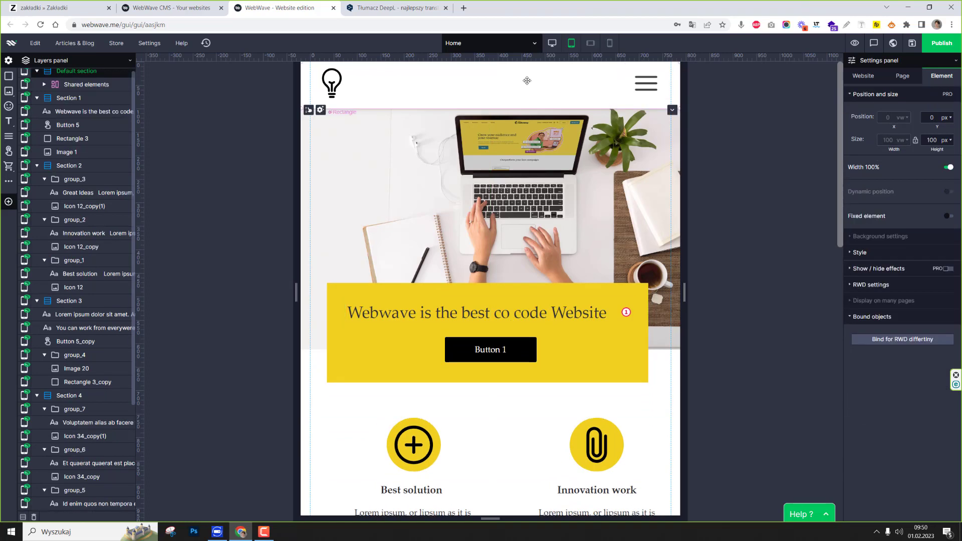
Step: Shift the "Innovation work" group in Section 2 slightly left so it sits evenly beside the "Best solution" group
{"action": "scroll", "coordinate": [541, 219], "scroll_direction": "down", "scroll_amount": 7}
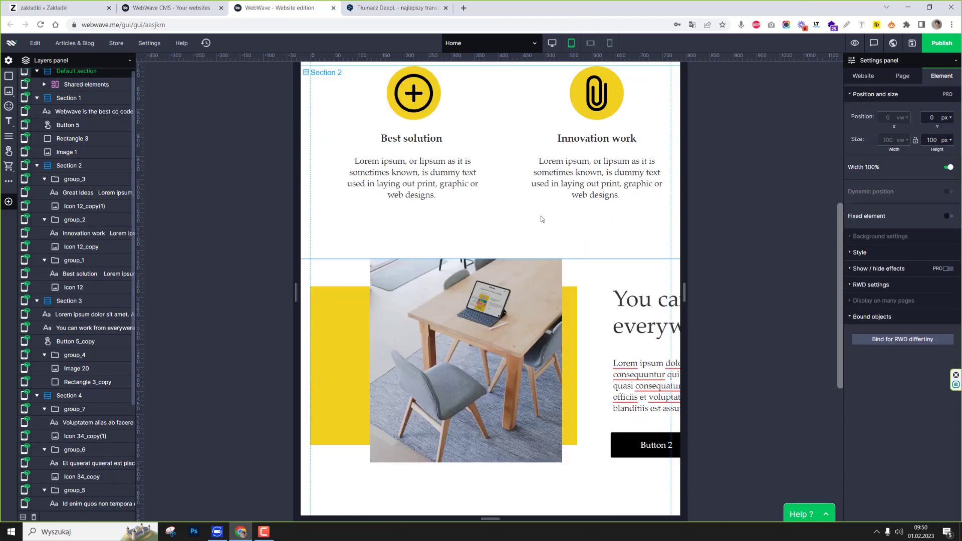
{"action": "scroll", "coordinate": [541, 219], "scroll_direction": "up", "scroll_amount": 3}
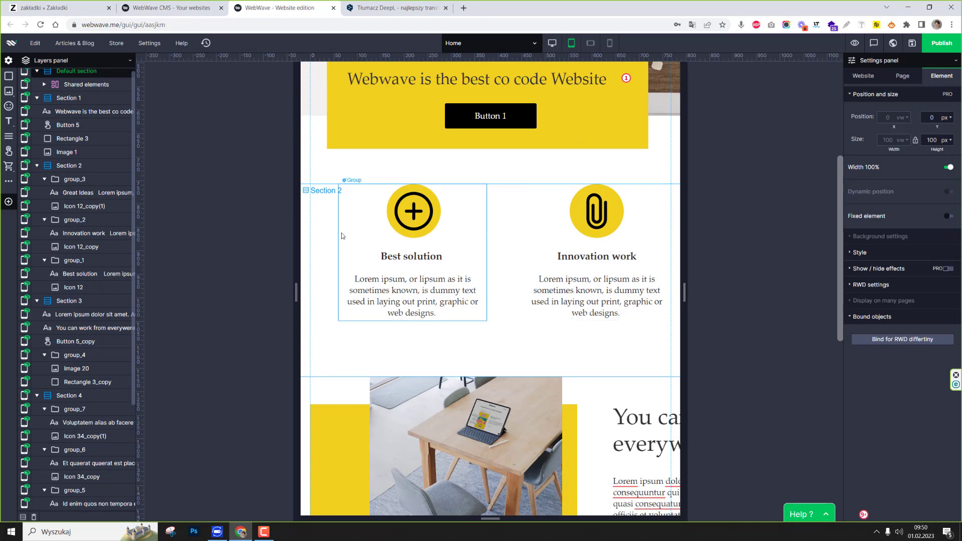
{"action": "left_click", "coordinate": [410, 236]}
{"action": "mouse_move", "coordinate": [410, 235]}
{"action": "left_mouse_down"}
{"action": "mouse_move", "coordinate": [512, 246]}
{"action": "mouse_move", "coordinate": [397, 233]}
{"action": "mouse_move", "coordinate": [409, 234]}
{"action": "left_mouse_up"}
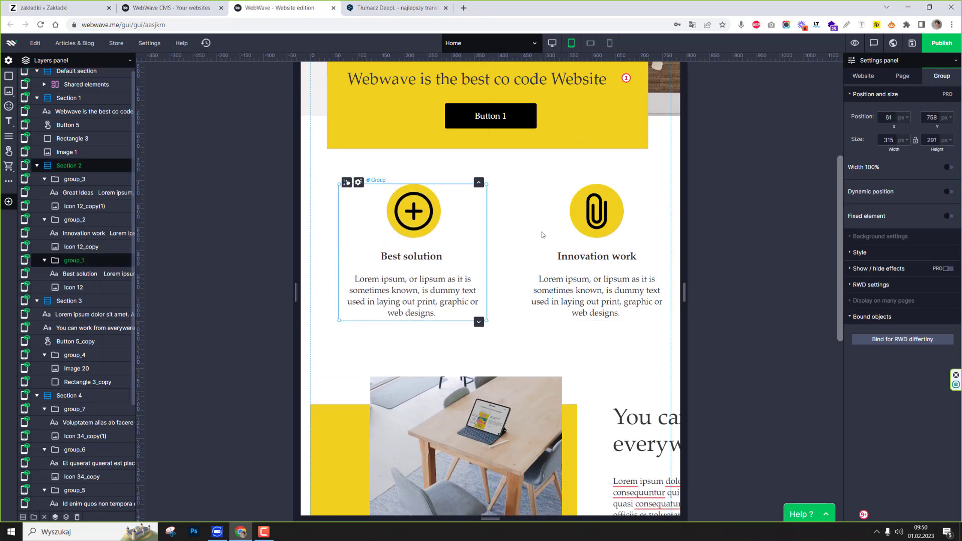
{"action": "left_click", "coordinate": [581, 233]}
{"action": "left_click_drag", "start_coordinate": [581, 233], "coordinate": [569, 233]}
Step: Place the "Great Ideas" group centred below the other two at about X 227, Y 1102 px, and nudge the "Best solution" group left
{"action": "left_click", "coordinate": [777, 240]}
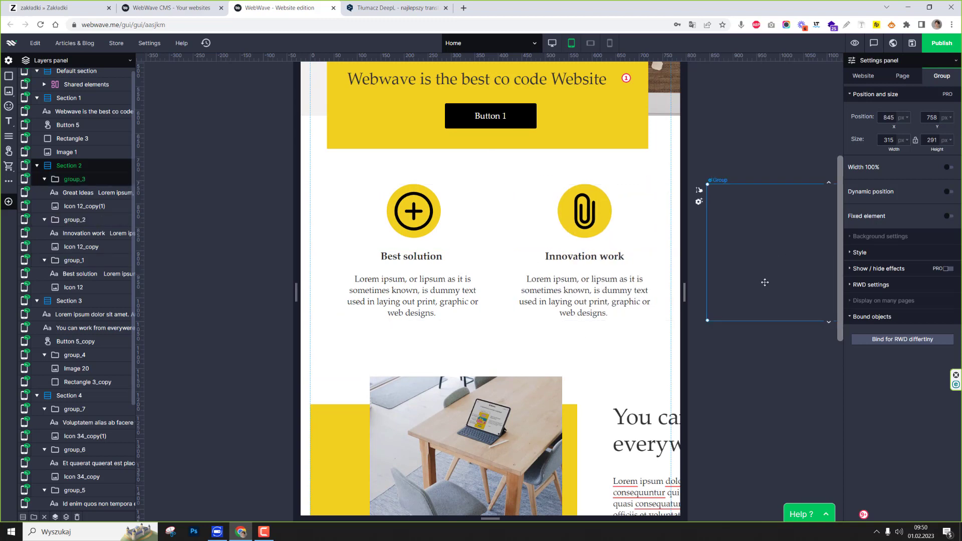
{"action": "left_click_drag", "start_coordinate": [767, 279], "coordinate": [499, 395]}
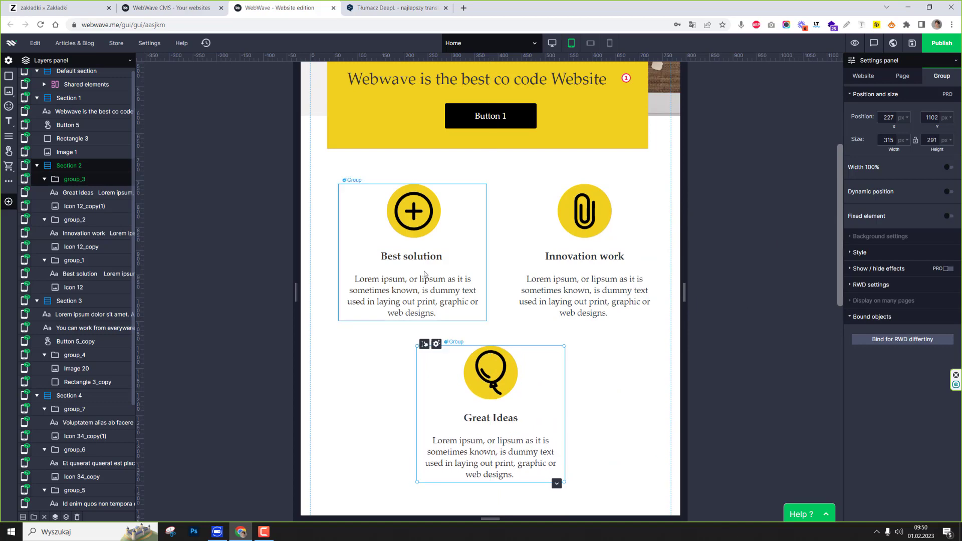
{"action": "left_click_drag", "start_coordinate": [426, 275], "coordinate": [414, 276]}
{"action": "scroll", "coordinate": [632, 287], "scroll_direction": "down", "scroll_amount": 3}
{"action": "left_click", "coordinate": [632, 287]}
Step: Move the Section 3 table photo group with its yellow rectangle down and centre it across the page
{"action": "scroll", "coordinate": [631, 287], "scroll_direction": "down", "scroll_amount": 5}
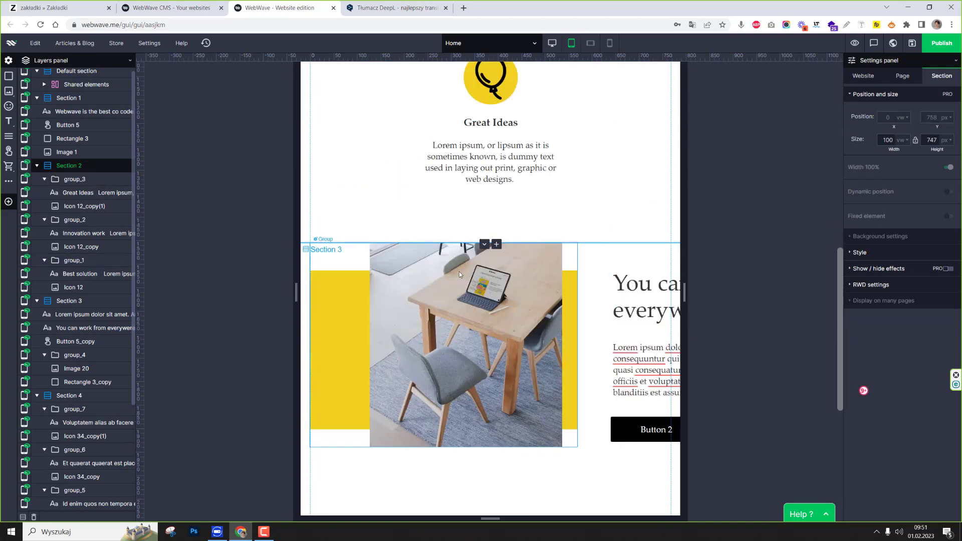
{"action": "left_click", "coordinate": [459, 272]}
{"action": "scroll", "coordinate": [459, 272], "scroll_direction": "down", "scroll_amount": 3}
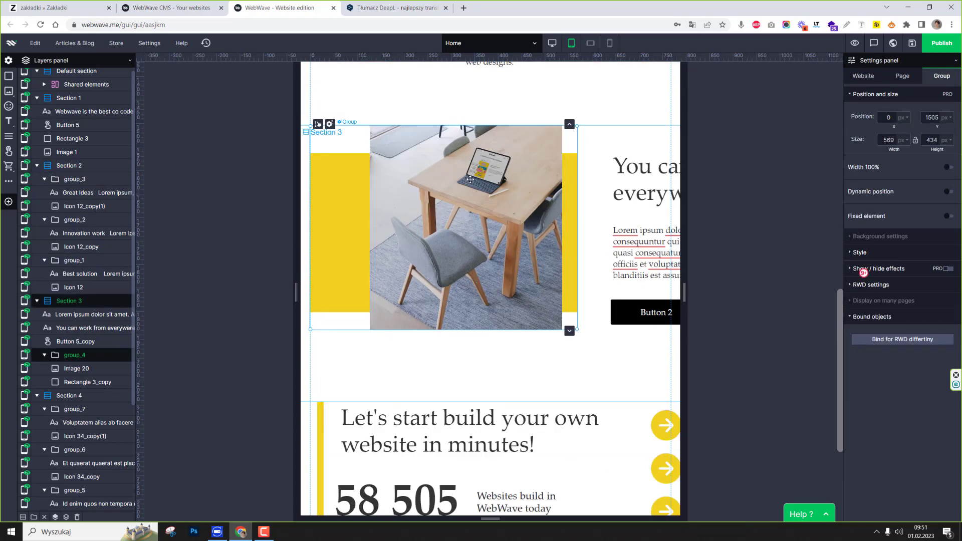
{"action": "left_click_drag", "start_coordinate": [470, 179], "coordinate": [495, 423]}
Step: Move the Section 3 heading, paragraph and Button 2 together above the photo, with the heading at about X 63, Y 1523 px
{"action": "left_click", "coordinate": [637, 174]}
{"action": "left_click", "coordinate": [634, 280], "text": "shift"}
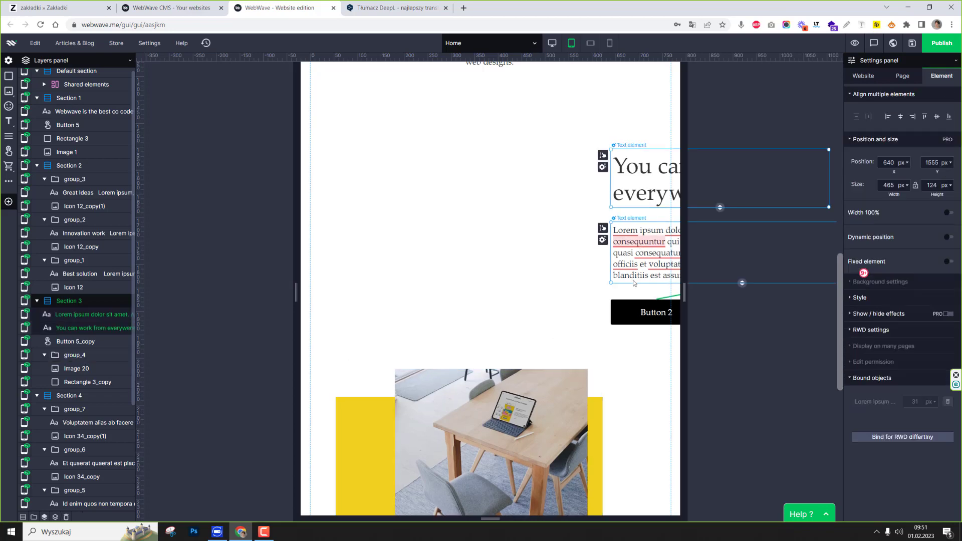
{"action": "left_click", "coordinate": [619, 308], "text": "shift"}
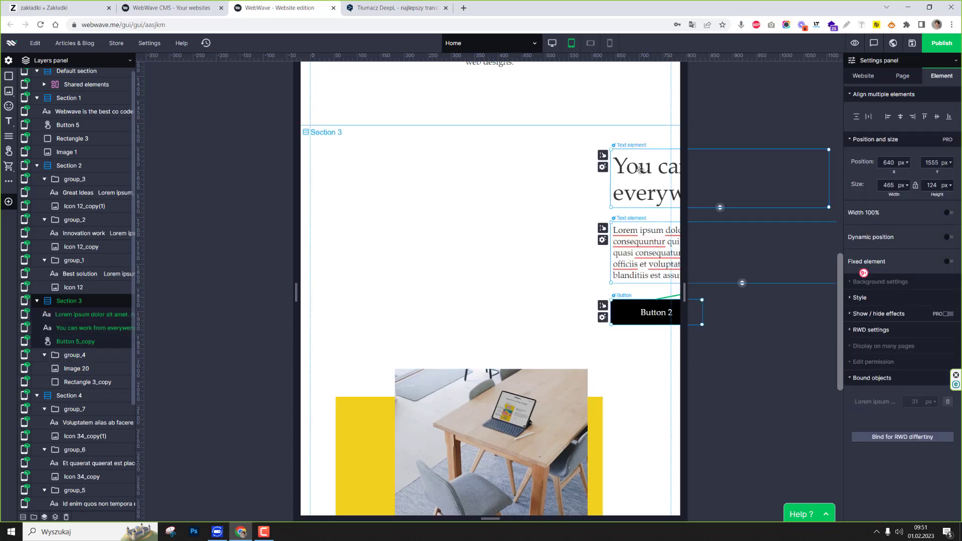
{"action": "left_click_drag", "start_coordinate": [619, 308], "coordinate": [348, 293]}
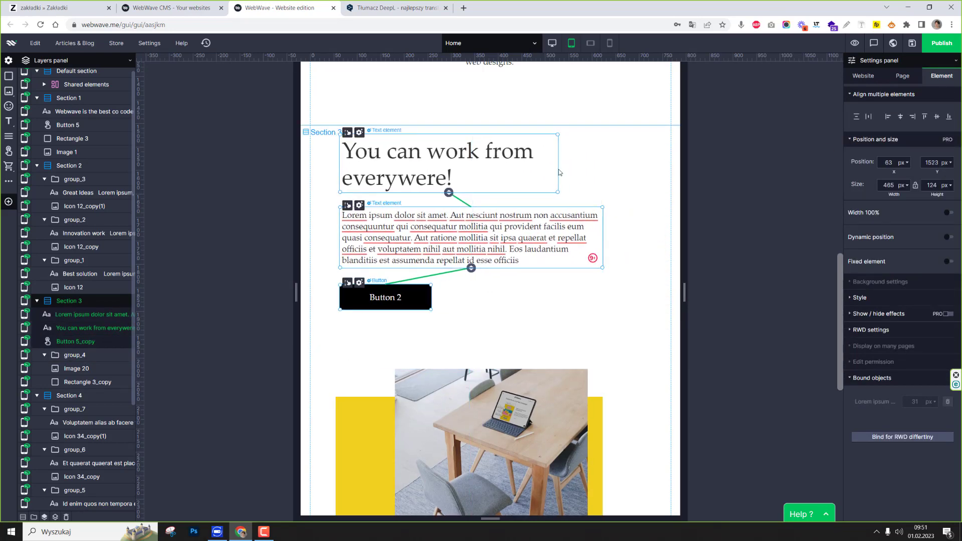
Step: Widen the Section 3 paragraph across the page and centre Button 2 below it at about X 294, Y 1839 px
{"action": "left_click", "coordinate": [576, 233]}
{"action": "left_click_drag", "start_coordinate": [603, 239], "coordinate": [649, 239]}
{"action": "left_click_drag", "start_coordinate": [385, 300], "coordinate": [495, 298]}
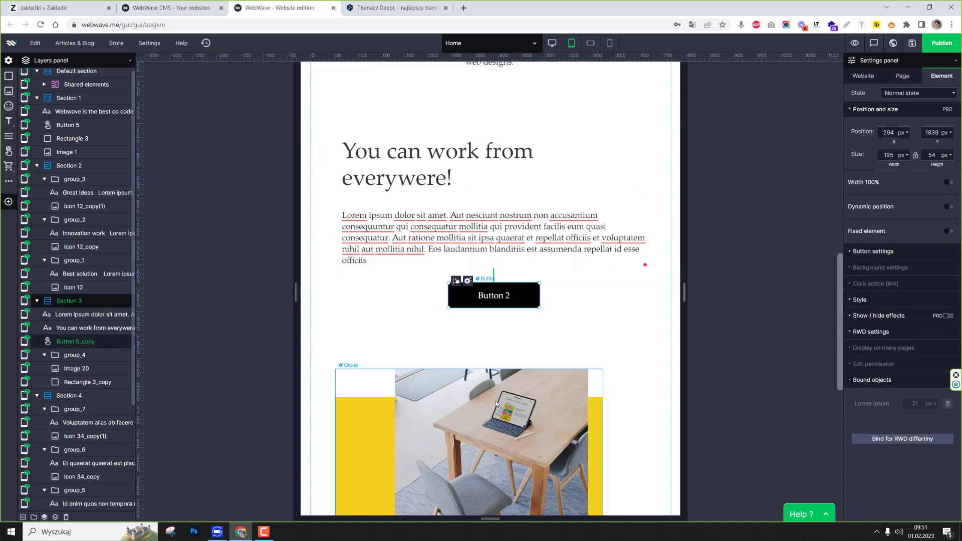
Step: Move the Section 3 photo group up closer to Button 2 and widen its yellow rectangle to about 670 px
{"action": "left_click_drag", "start_coordinate": [496, 403], "coordinate": [508, 383]}
{"action": "left_click", "coordinate": [602, 400]}
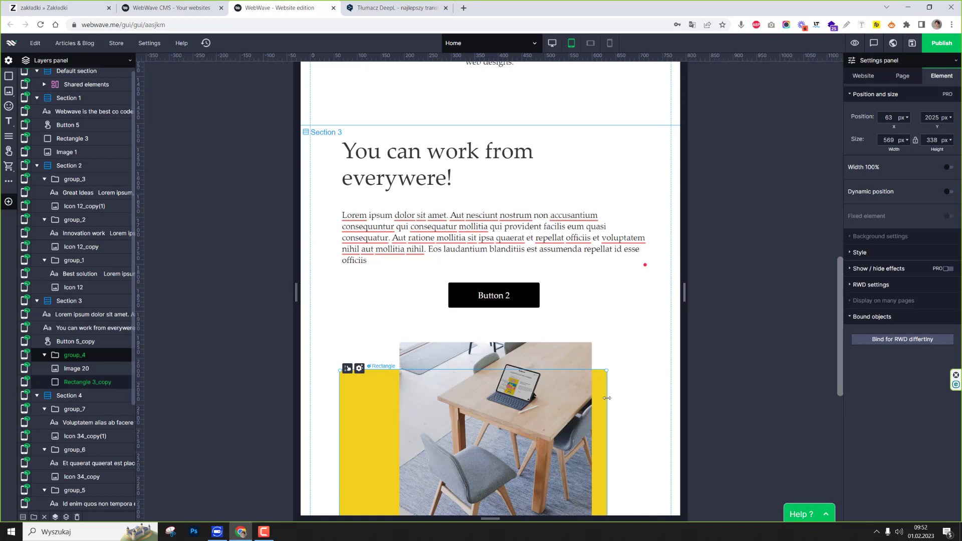
{"action": "left_click_drag", "start_coordinate": [607, 397], "coordinate": [660, 399]}
Step: Widen the table photo to about 441 px and centre its group on the page at about X 49, Y 1962 px
{"action": "scroll", "coordinate": [638, 395], "scroll_direction": "down", "scroll_amount": 3}
{"action": "left_click", "coordinate": [585, 289]}
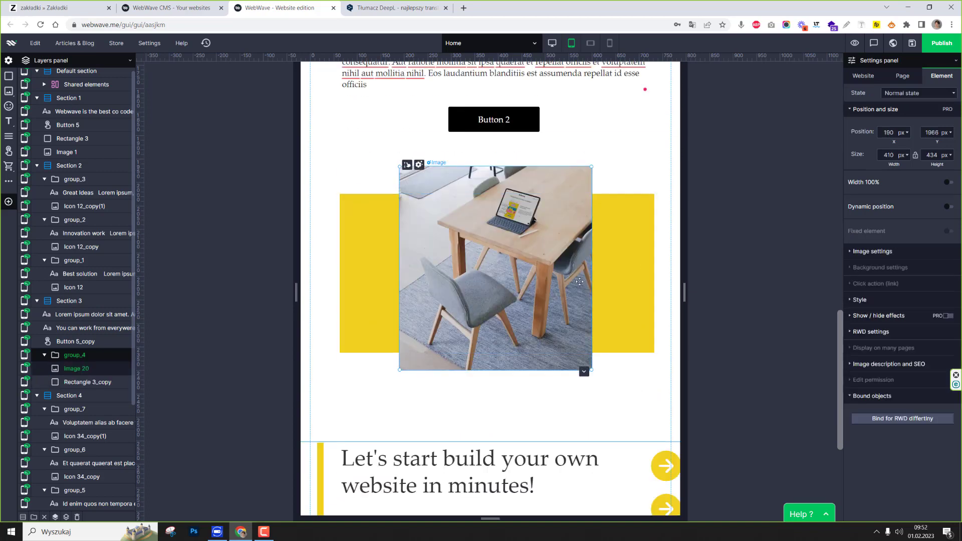
{"action": "left_click_drag", "start_coordinate": [592, 278], "coordinate": [605, 279]}
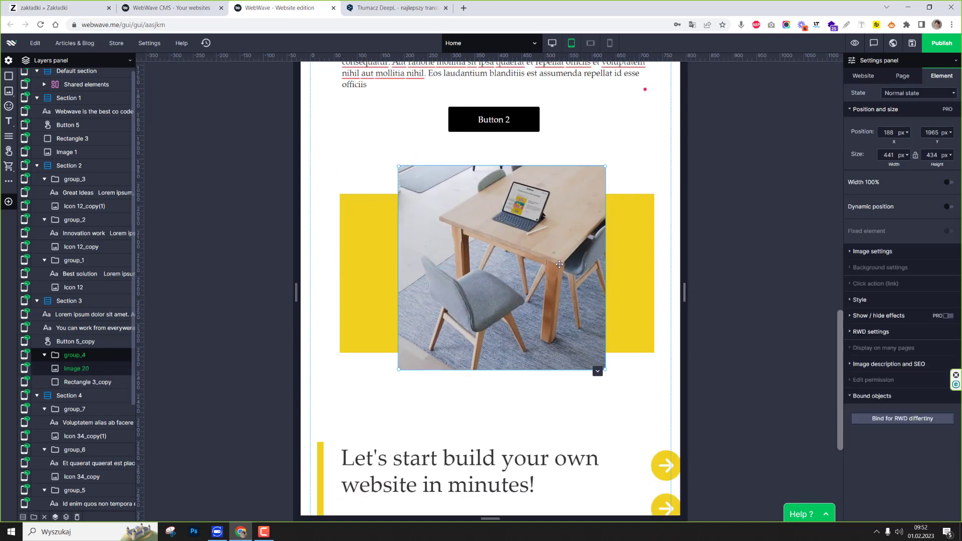
{"action": "left_click", "coordinate": [476, 224]}
{"action": "left_click_drag", "start_coordinate": [476, 224], "coordinate": [470, 223]}
Step: Bind Button 2 to the photo group below it and centre the photo over the yellow rectangle
{"action": "scroll", "coordinate": [471, 221], "scroll_direction": "up", "scroll_amount": 1}
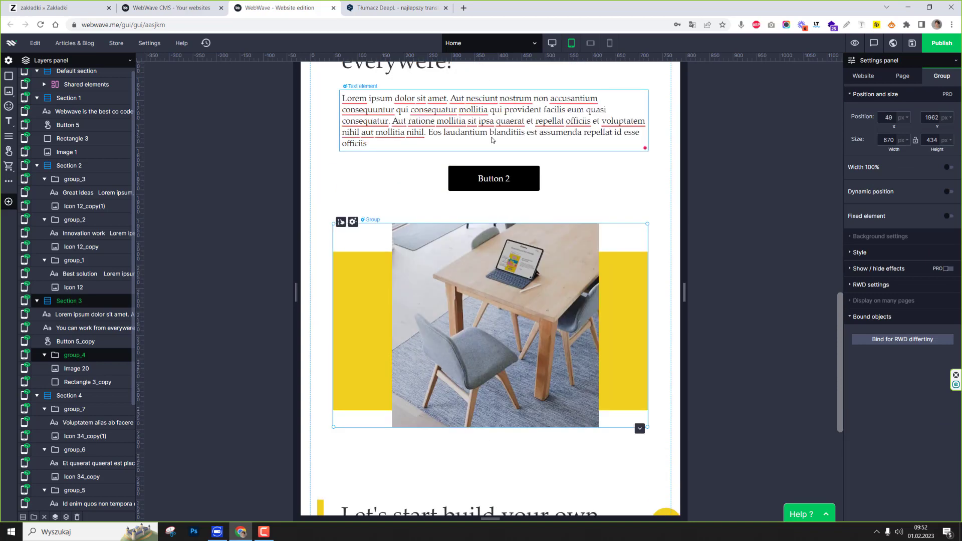
{"action": "left_click", "coordinate": [494, 176], "text": "shift"}
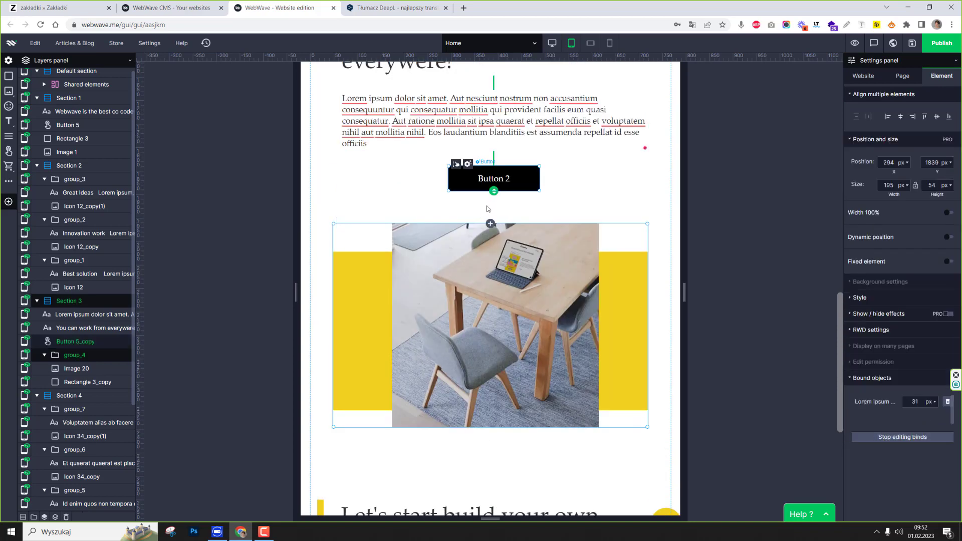
{"action": "left_click", "coordinate": [491, 224]}
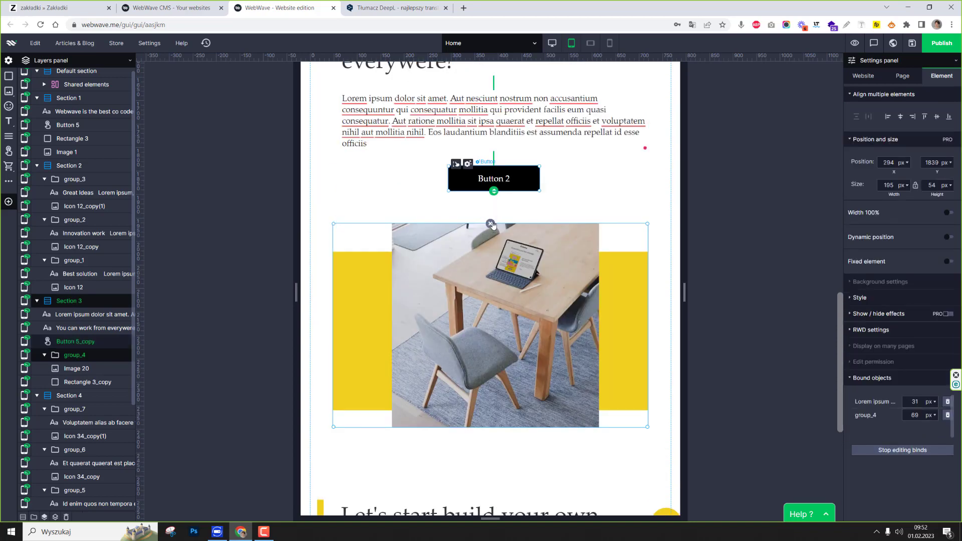
{"action": "left_click", "coordinate": [572, 239]}
{"action": "left_click", "coordinate": [501, 194]}
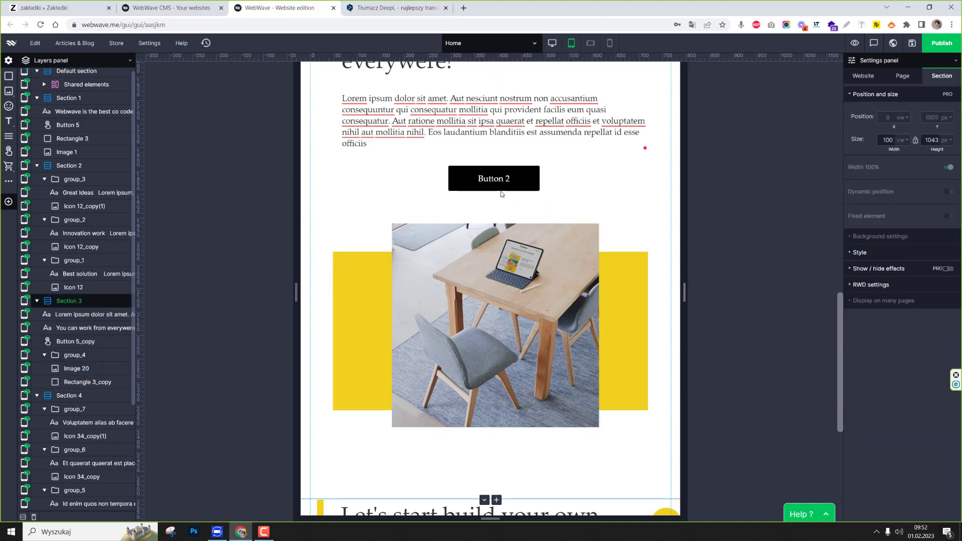
{"action": "left_click", "coordinate": [501, 186]}
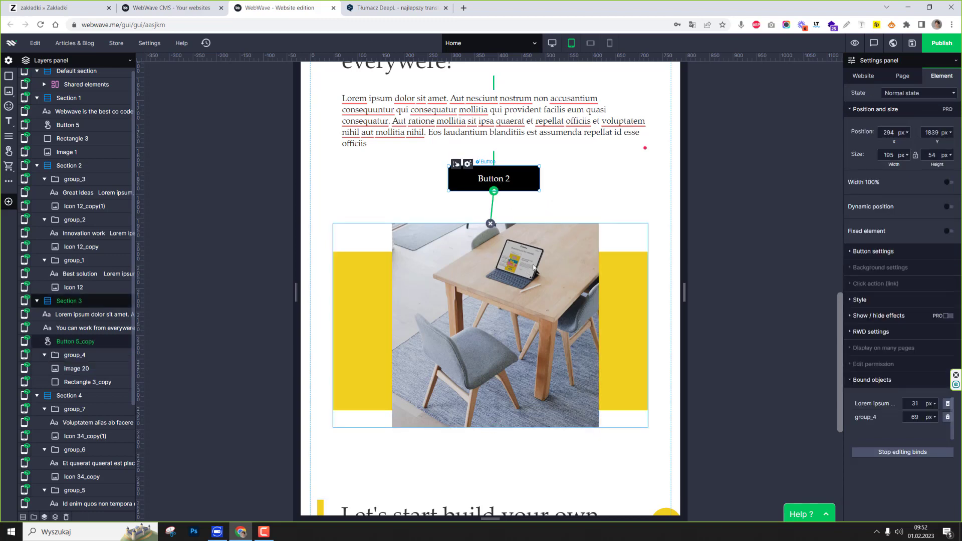
{"action": "left_click", "coordinate": [552, 296]}
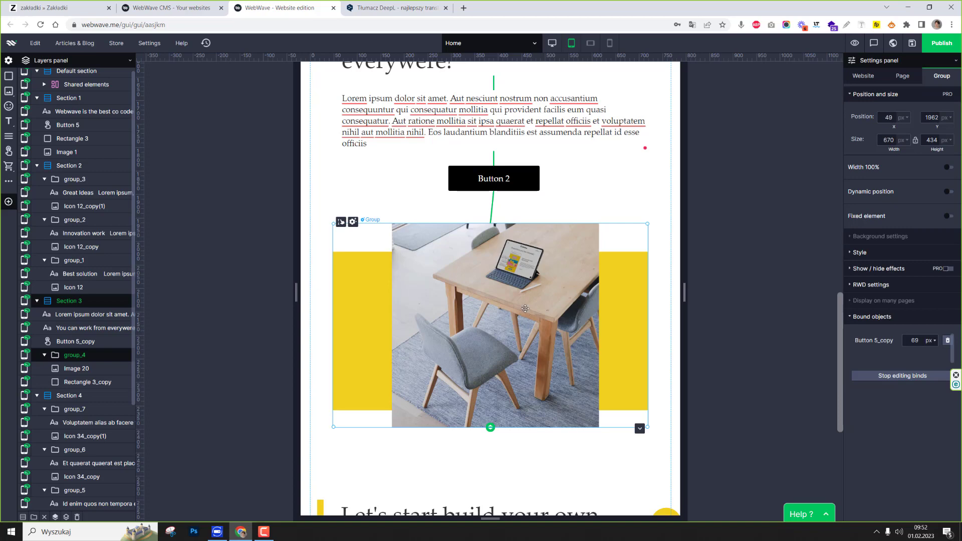
{"action": "left_click", "coordinate": [474, 217]}
Step: Move the three arrow item groups in Section 4 below the 58 505 counter, aligned with the heading
{"action": "scroll", "coordinate": [474, 216], "scroll_direction": "down", "scroll_amount": 5}
{"action": "left_click", "coordinate": [662, 266]}
{"action": "left_click_drag", "start_coordinate": [661, 266], "coordinate": [353, 412]}
Step: Group the Section 4 heading, counter, caption and yellow bar, and bind that group to the first arrow item
{"action": "left_click_drag", "start_coordinate": [308, 197], "coordinate": [627, 345]}
{"action": "key", "text": "ctrl+g"}
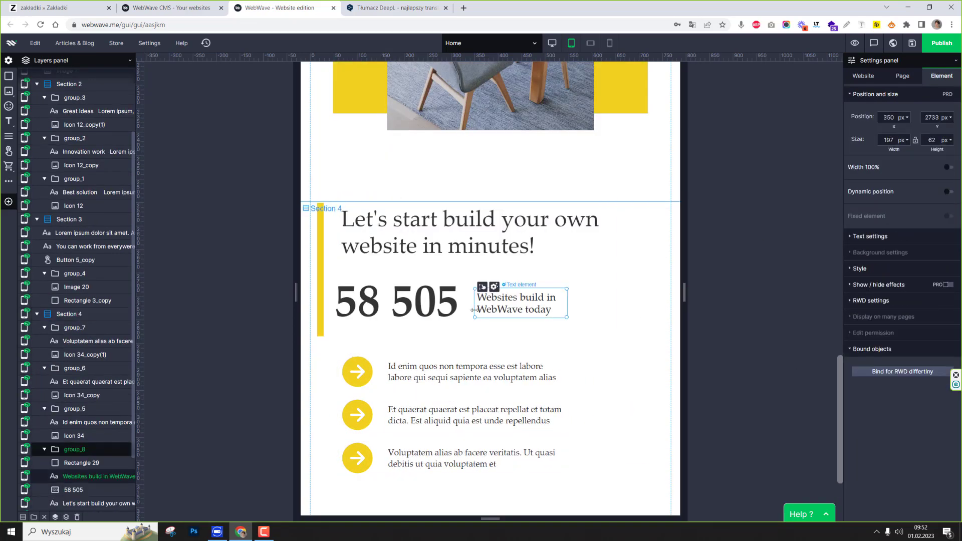
{"action": "left_click", "coordinate": [881, 384]}
{"action": "left_click", "coordinate": [558, 326]}
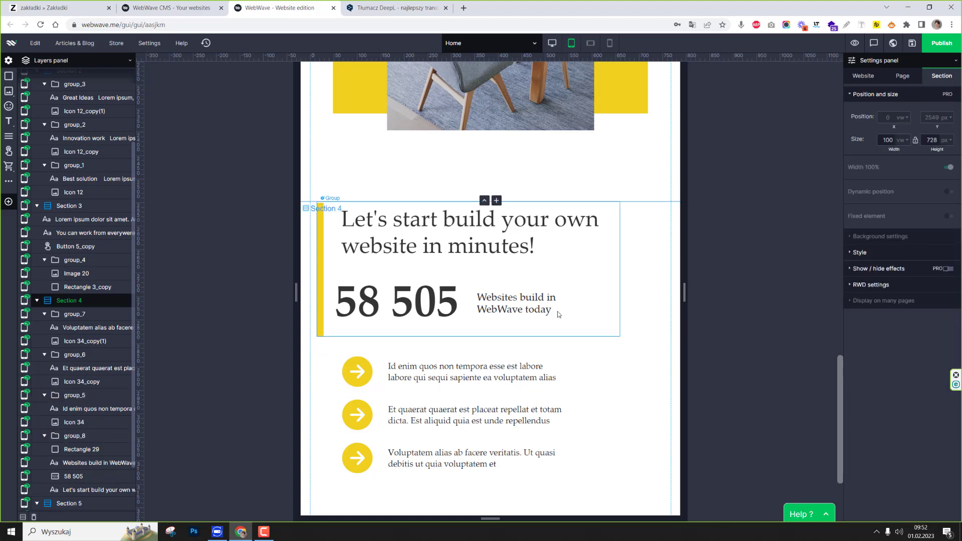
Step: Test the binding by adding "fds" lines to the "Websites build in WebWave today" caption, and delete them again
{"action": "double_click", "coordinate": [555, 314]}
{"action": "type", "text": "fds"}
{"action": "key", "text": "BackSpace"}
{"action": "key", "text": "BackSpace"}
{"action": "key", "text": "BackSpace"}
{"action": "key", "text": "BackSpace"}
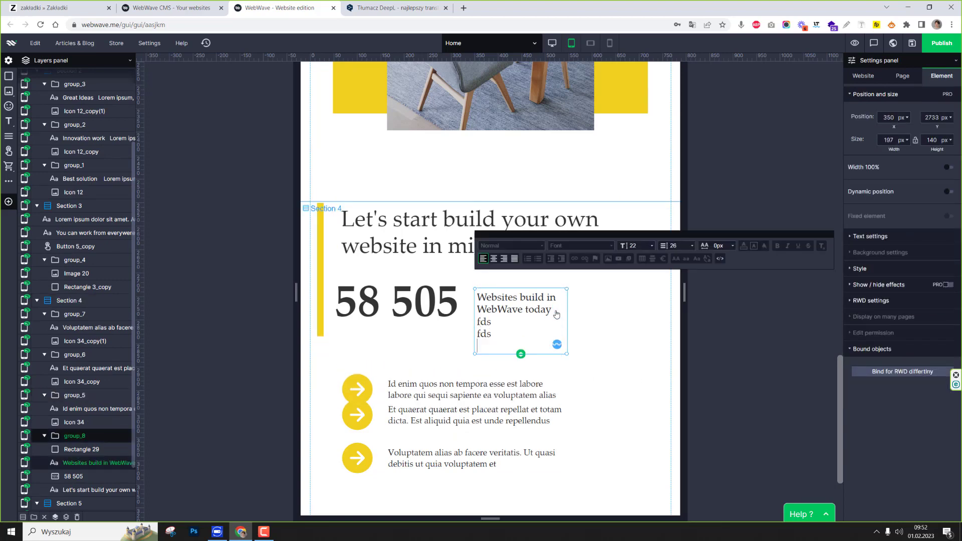
Step: Bind the three arrow item groups in Section 4 to each other in sequence from first to third
{"action": "scroll", "coordinate": [556, 315], "scroll_direction": "down", "scroll_amount": 3}
{"action": "left_click", "coordinate": [462, 260]}
{"action": "left_click", "coordinate": [466, 295]}
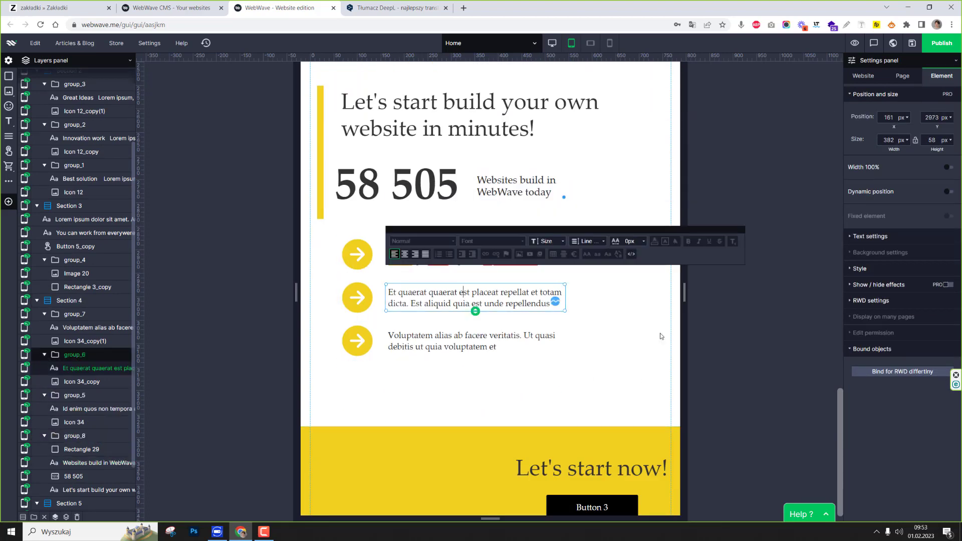
{"action": "left_click", "coordinate": [661, 336]}
{"action": "left_click", "coordinate": [521, 261]}
{"action": "left_click", "coordinate": [452, 274]}
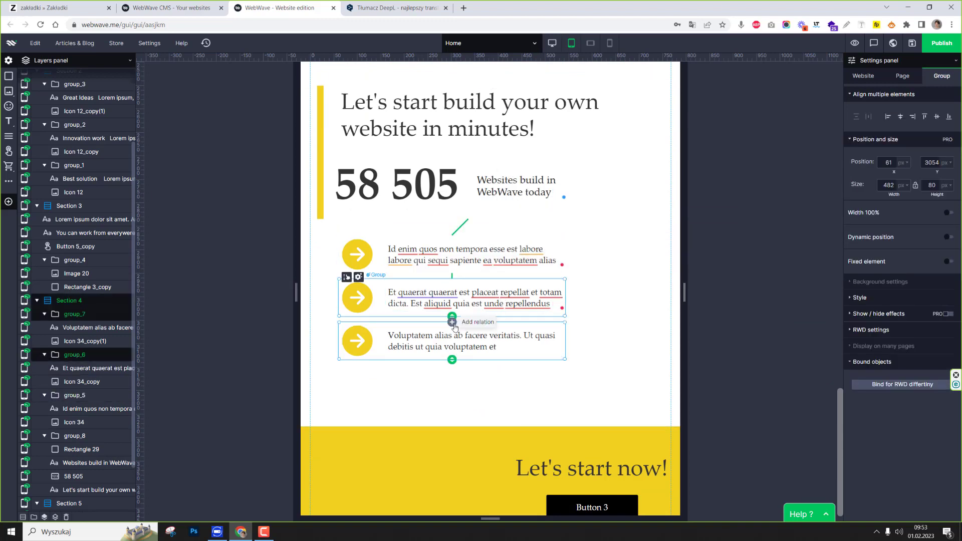
{"action": "left_click", "coordinate": [452, 317]}
Step: Test the whole chain of bindings with several extra lines starting "fdsfds" in the counter's caption, and remove the added text
{"action": "left_click", "coordinate": [559, 190]}
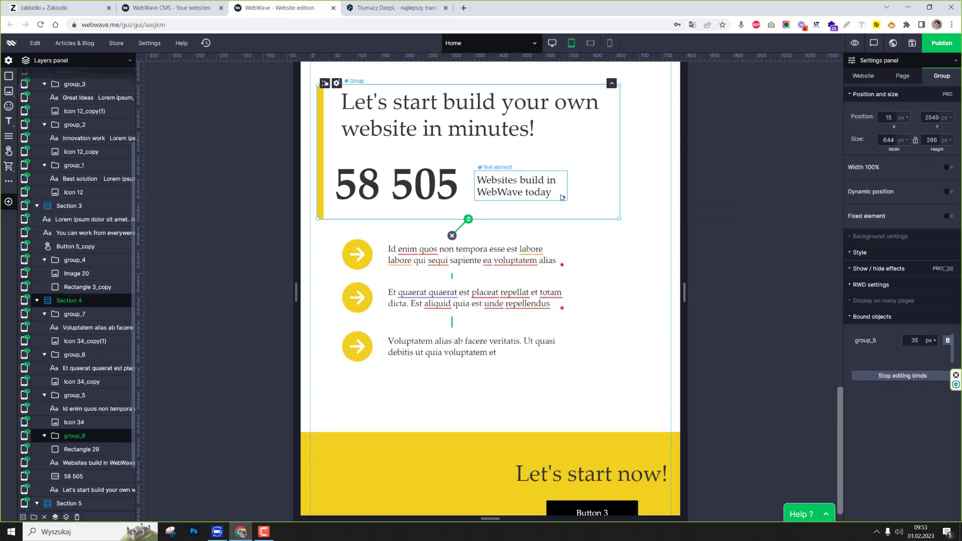
{"action": "double_click", "coordinate": [560, 190]}
{"action": "type", "text": "fdsfds"}
{"action": "key", "text": "Return"}
{"action": "type", "text": "fdsfd sfd sf ds fd"}
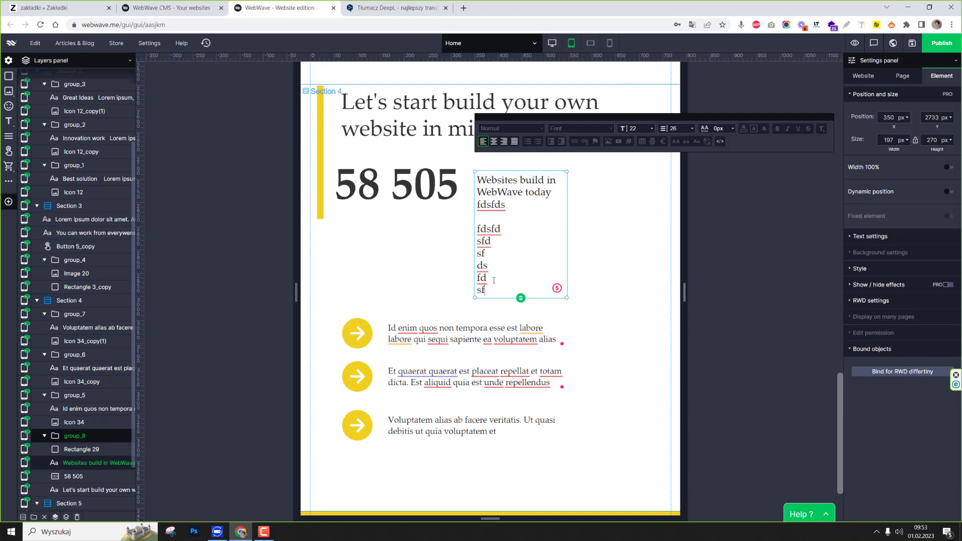
{"action": "left_click_drag", "start_coordinate": [488, 296], "coordinate": [480, 205]}
{"action": "key", "text": "BackSpace"}
{"action": "key", "text": "BackSpace"}
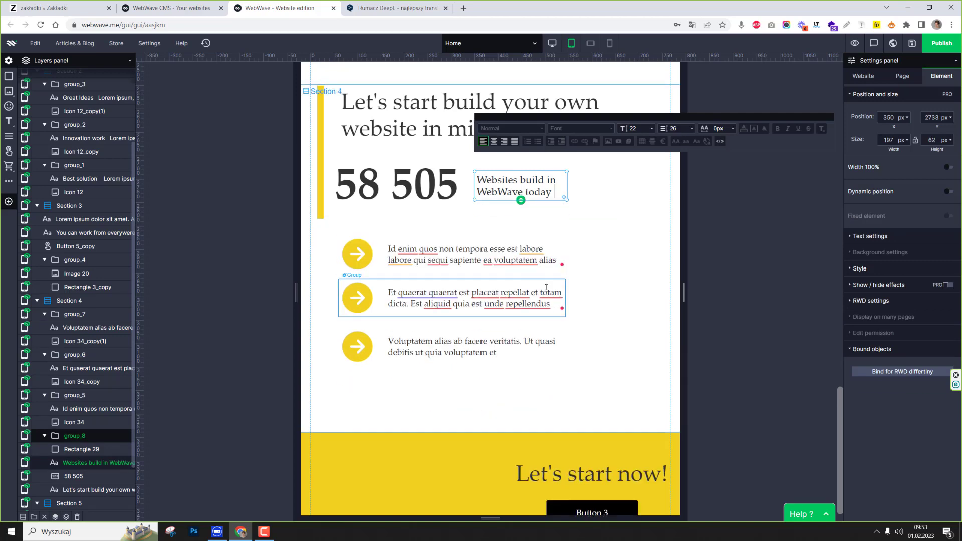
Step: Centre the "Let's start now!" heading and Button 3 in Section 5, with the button at about X 285 px, and bind them together
{"action": "left_click", "coordinate": [546, 413]}
{"action": "left_click_drag", "start_coordinate": [591, 430], "coordinate": [496, 434]}
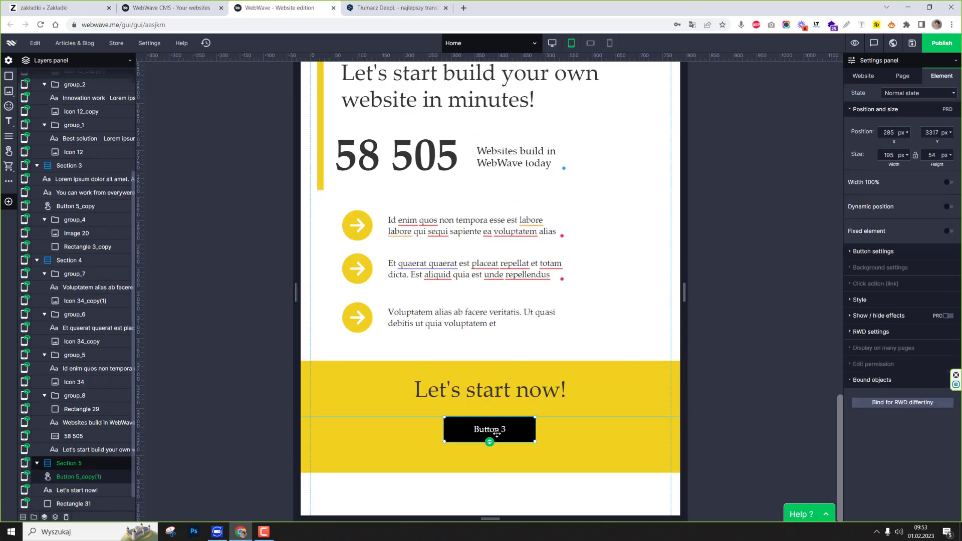
{"action": "left_click", "coordinate": [902, 402]}
{"action": "left_click", "coordinate": [495, 396]}
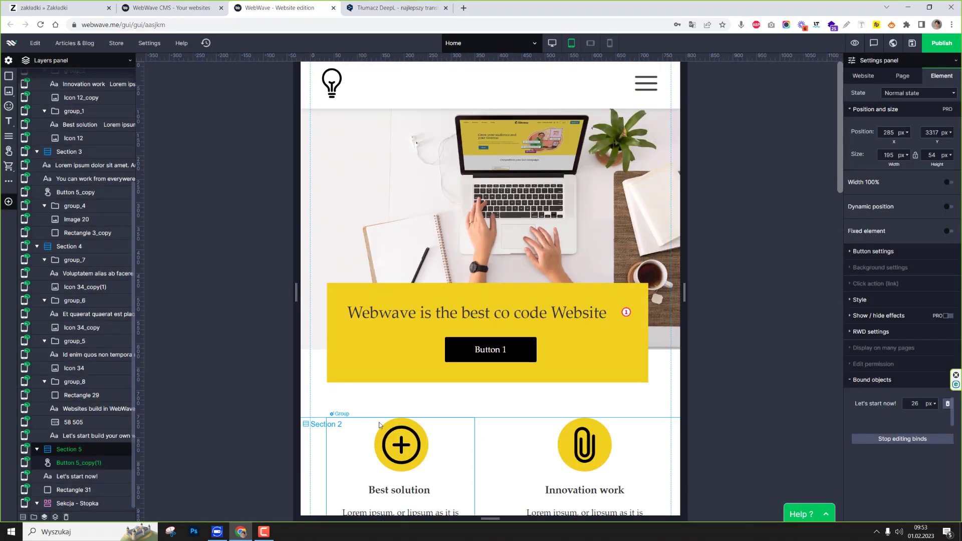
Step: Switch to the horizontal phone version and change the page menu to the Mobile type, sized about 81 × 56 px
{"action": "left_click", "coordinate": [590, 45]}
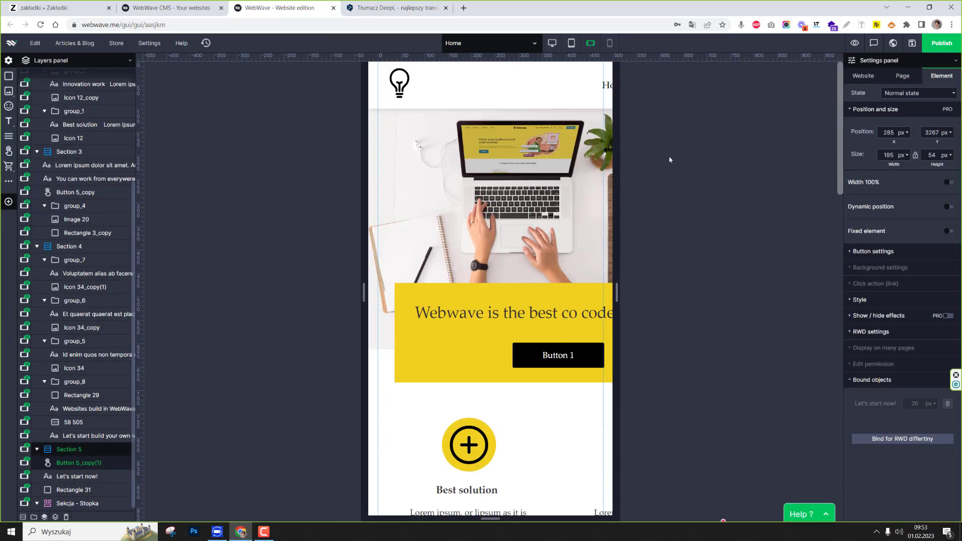
{"action": "left_click", "coordinate": [922, 315]}
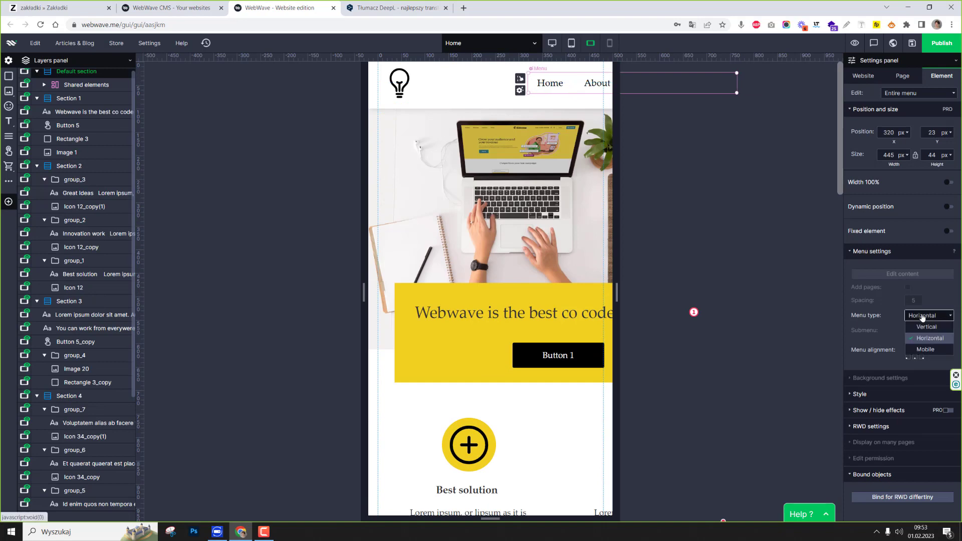
{"action": "left_click", "coordinate": [925, 349]}
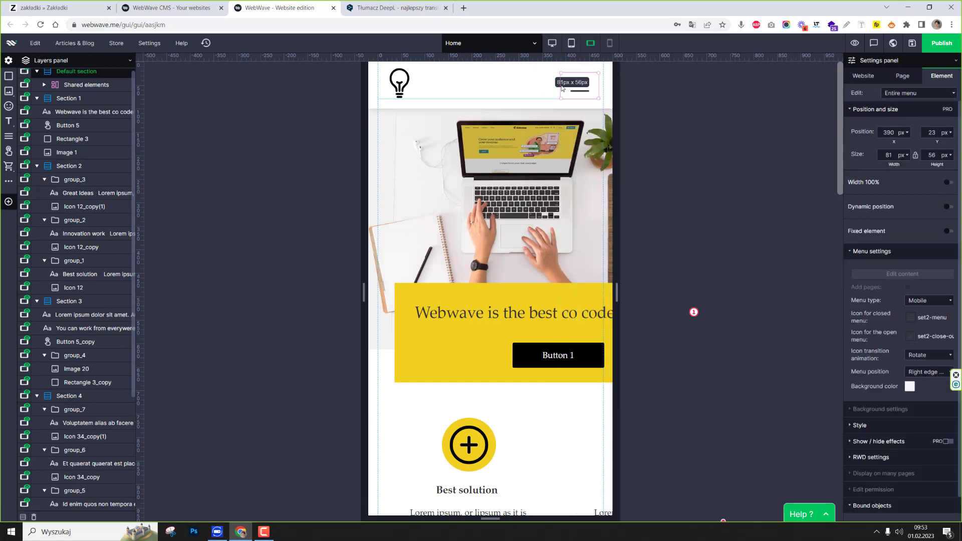
Step: Fit the Section 1 heading, yellow rectangle and Button 1 to the narrower page, with the heading about 390 px and rectangle about 447 px wide
{"action": "scroll", "coordinate": [480, 256], "scroll_direction": "down", "scroll_amount": 3}
{"action": "left_click", "coordinate": [501, 198]}
{"action": "left_click_drag", "start_coordinate": [694, 194], "coordinate": [595, 195]}
{"action": "double_click", "coordinate": [517, 214]}
{"action": "left_click_drag", "start_coordinate": [517, 215], "coordinate": [403, 192]}
{"action": "left_click", "coordinate": [435, 153]}
{"action": "left_click", "coordinate": [424, 283]}
{"action": "left_click_drag", "start_coordinate": [485, 190], "coordinate": [472, 189]}
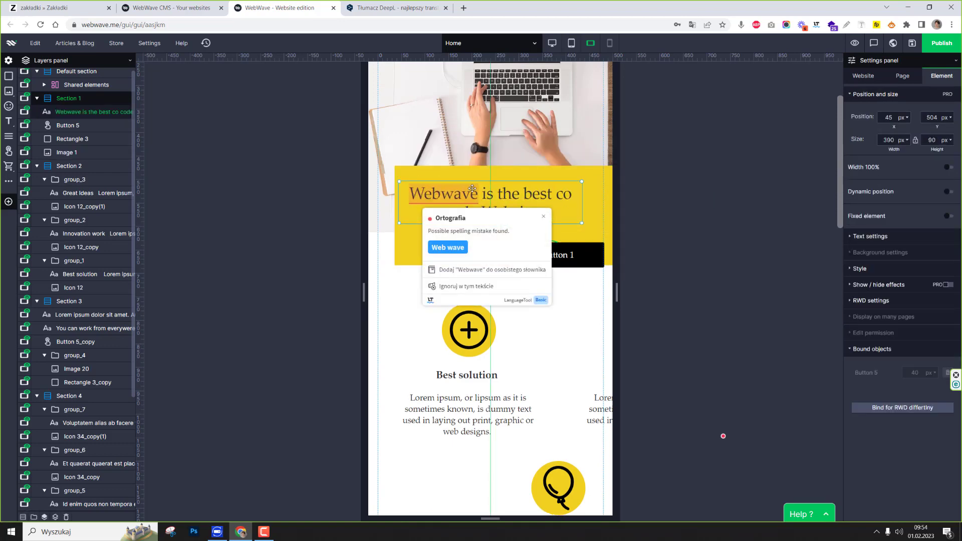
{"action": "left_click_drag", "start_coordinate": [593, 179], "coordinate": [585, 184]}
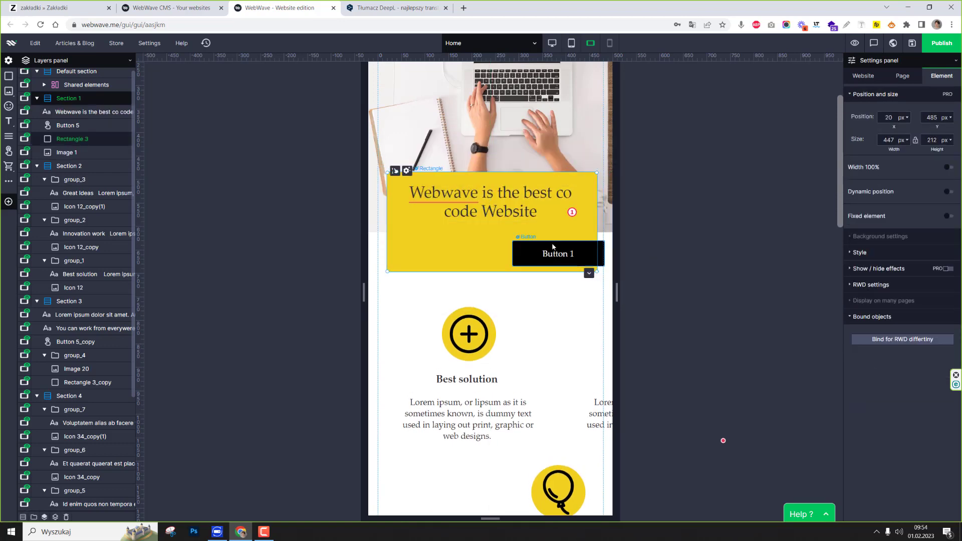
{"action": "scroll", "coordinate": [491, 288], "scroll_direction": "up", "scroll_amount": 3}
Step: Shorten the Section 1 image and raise the yellow rectangle with its heading and button over the image's lower edge, at about Y 401 px
{"action": "left_click", "coordinate": [609, 345]}
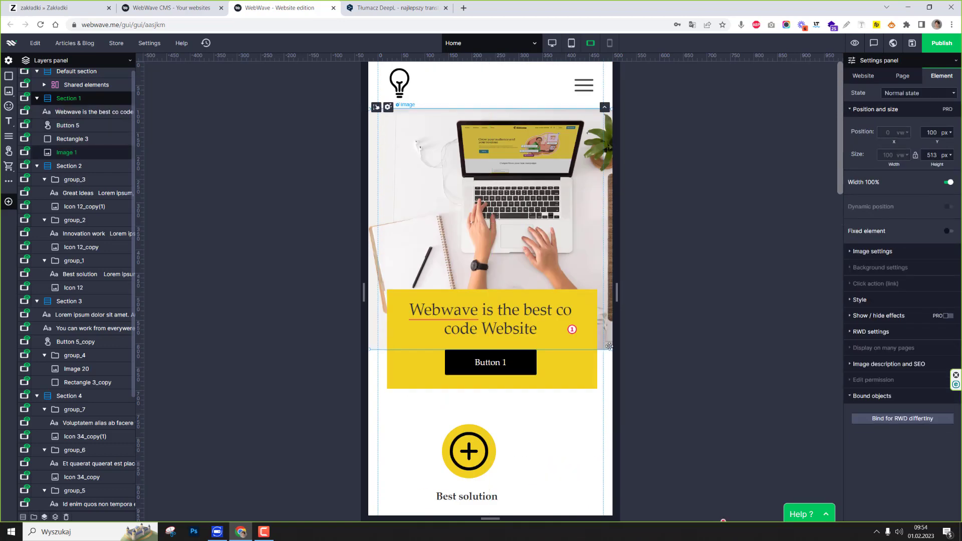
{"action": "left_click_drag", "start_coordinate": [609, 346], "coordinate": [609, 274]}
{"action": "left_click", "coordinate": [399, 289]}
{"action": "left_click_drag", "start_coordinate": [399, 289], "coordinate": [400, 249]}
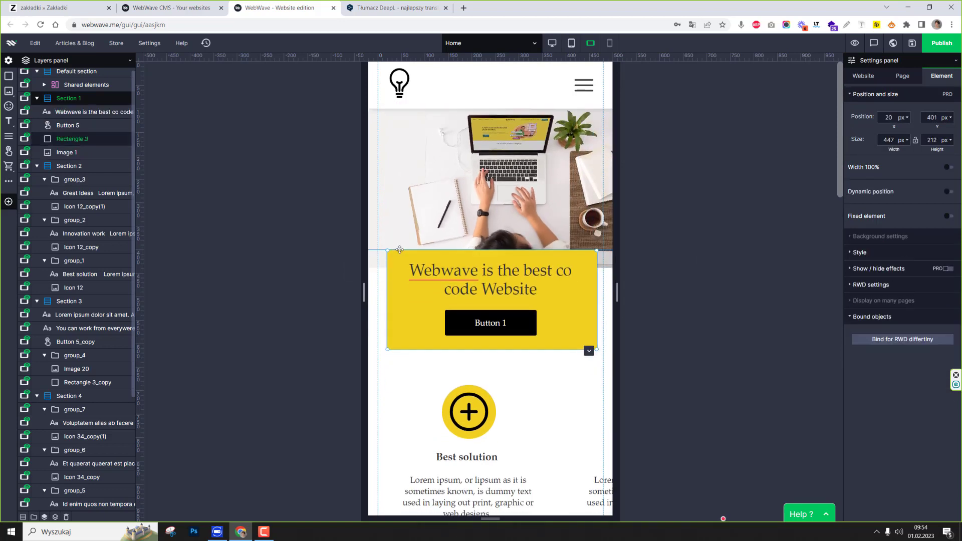
{"action": "left_click", "coordinate": [689, 253]}
Step: Stack the "Best solution", "Innovation work" and "Great Ideas" groups in one centred column at X 83, with Y about 688, 1016 and 1344 px
{"action": "scroll", "coordinate": [689, 253], "scroll_direction": "down", "scroll_amount": 3}
{"action": "left_click", "coordinate": [471, 254]}
{"action": "left_click_drag", "start_coordinate": [471, 254], "coordinate": [494, 254]}
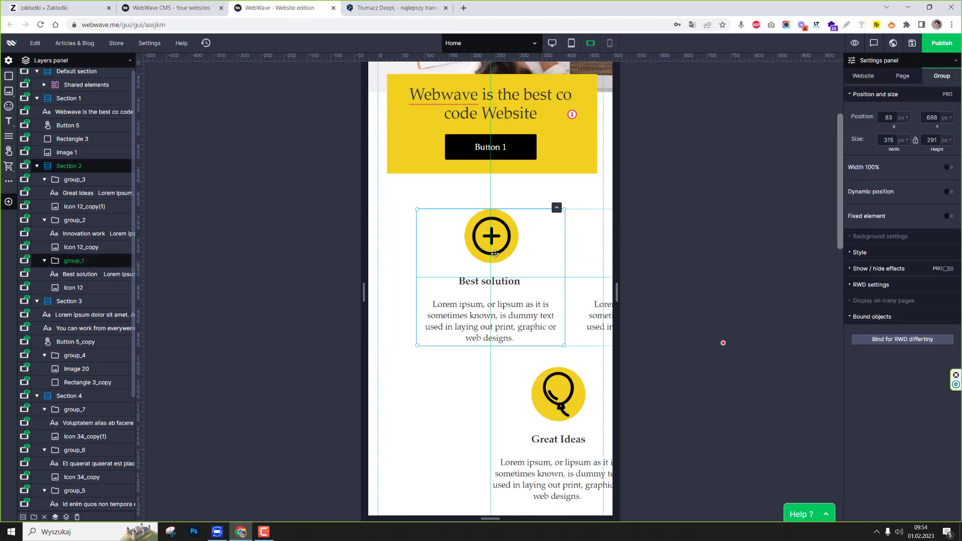
{"action": "left_click_drag", "start_coordinate": [564, 395], "coordinate": [504, 514]}
{"action": "left_click", "coordinate": [600, 306]}
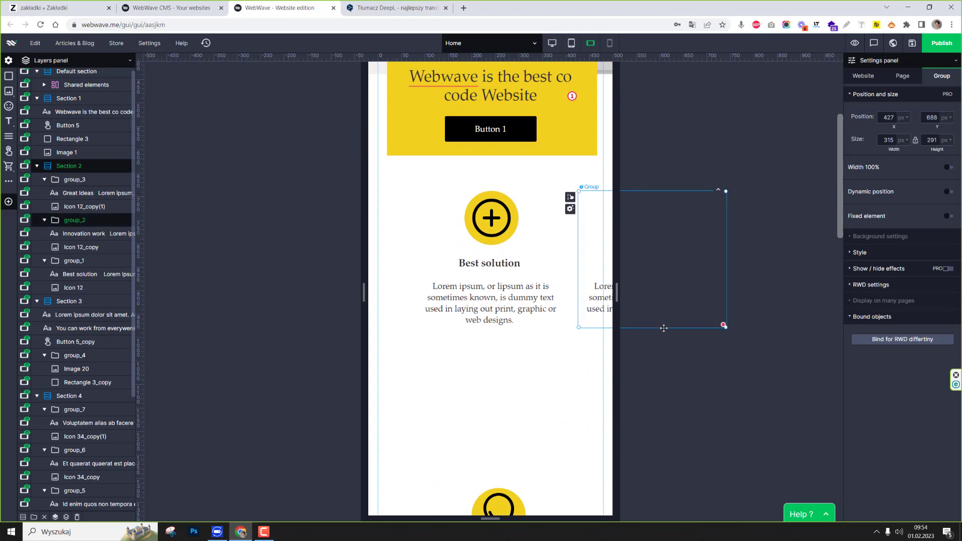
{"action": "left_click_drag", "start_coordinate": [664, 328], "coordinate": [521, 401]}
{"action": "scroll", "coordinate": [521, 401], "scroll_direction": "down", "scroll_amount": 4}
{"action": "mouse_move", "coordinate": [519, 345]}
{"action": "left_mouse_down"}
{"action": "mouse_move", "coordinate": [503, 357]}
{"action": "mouse_move", "coordinate": [515, 358]}
{"action": "left_mouse_up"}
{"action": "scroll", "coordinate": [557, 304], "scroll_direction": "up", "scroll_amount": 4}
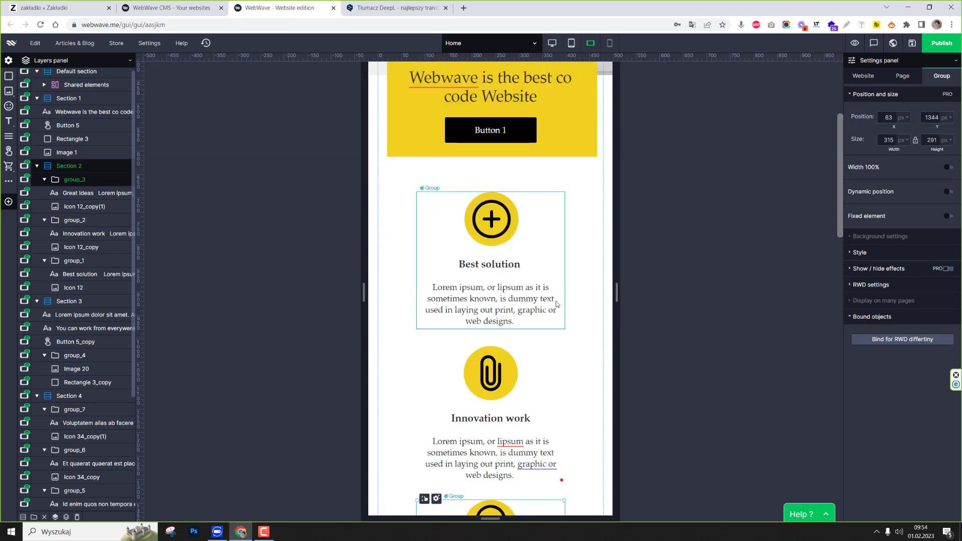
Step: Bind the "Best solution" group to the "Innovation work" group below it
{"action": "left_click", "coordinate": [532, 261]}
{"action": "left_click", "coordinate": [513, 384], "text": "shift"}
{"action": "scroll", "coordinate": [513, 383], "scroll_direction": "down", "scroll_amount": 3}
{"action": "left_click", "coordinate": [513, 386], "text": "shift"}
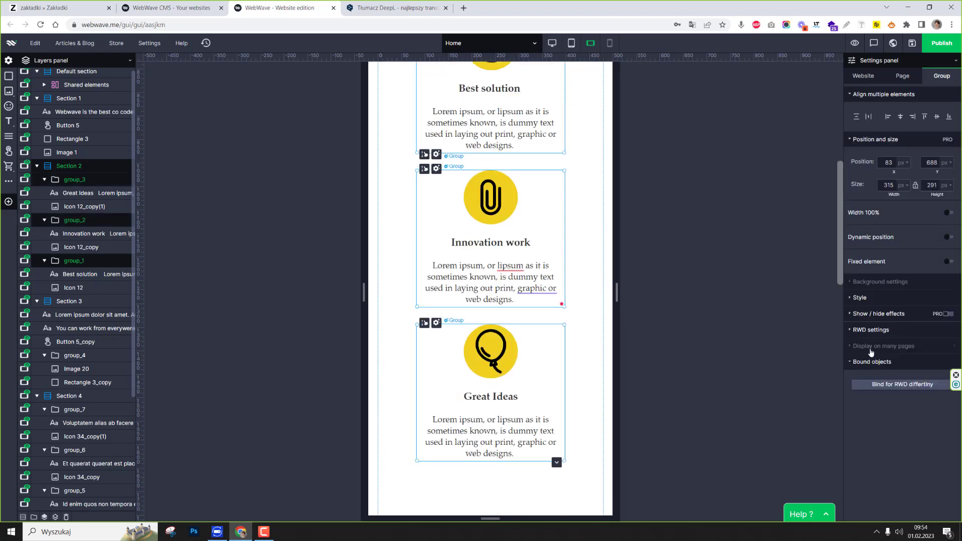
{"action": "scroll", "coordinate": [496, 270], "scroll_direction": "up", "scroll_amount": 2}
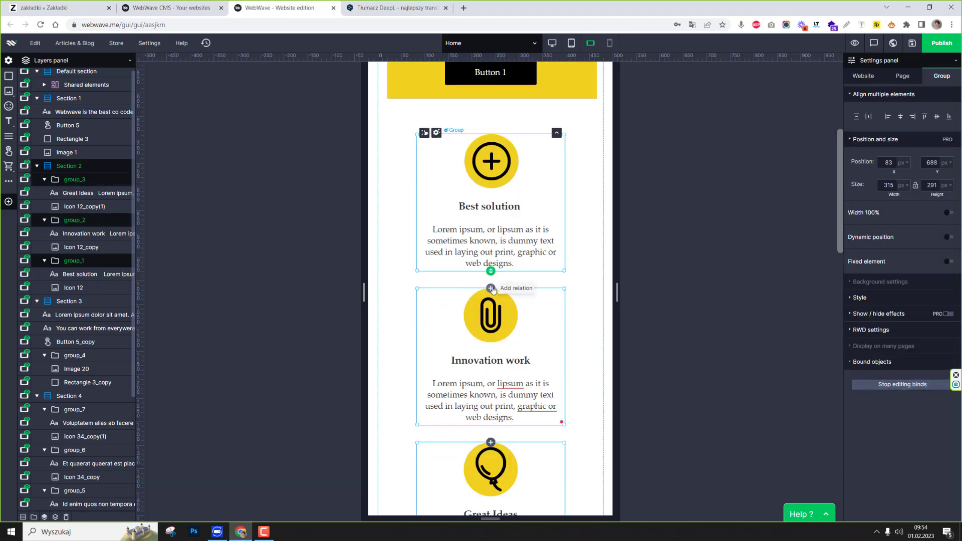
{"action": "scroll", "coordinate": [496, 275], "scroll_direction": "down", "scroll_amount": 1}
{"action": "left_click", "coordinate": [496, 355]}
{"action": "left_click", "coordinate": [584, 398]}
Step: Bind the "Innovation work" group to the "Great Ideas" group below it
{"action": "left_click", "coordinate": [534, 351]}
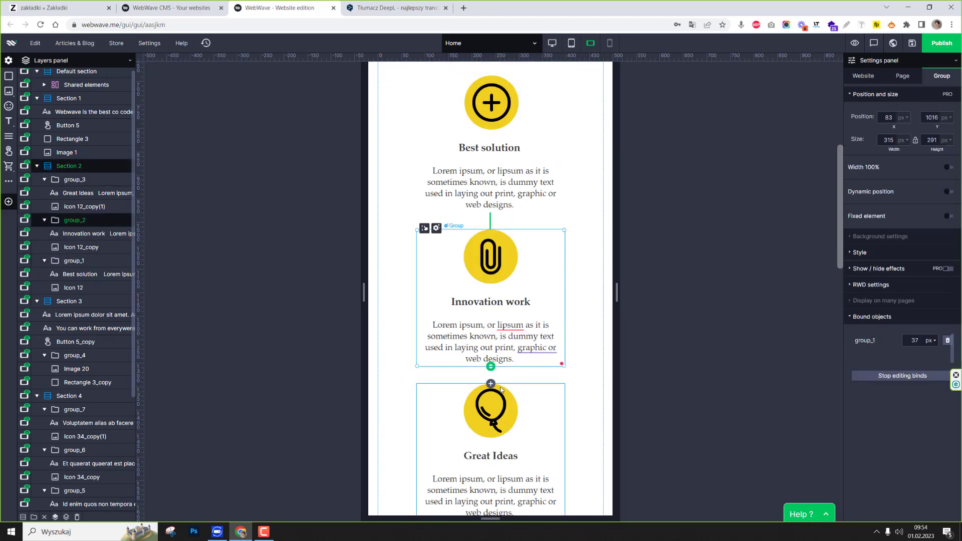
{"action": "left_click", "coordinate": [491, 384]}
{"action": "left_click", "coordinate": [501, 221]}
{"action": "left_click", "coordinate": [496, 199]}
{"action": "left_click", "coordinate": [505, 259]}
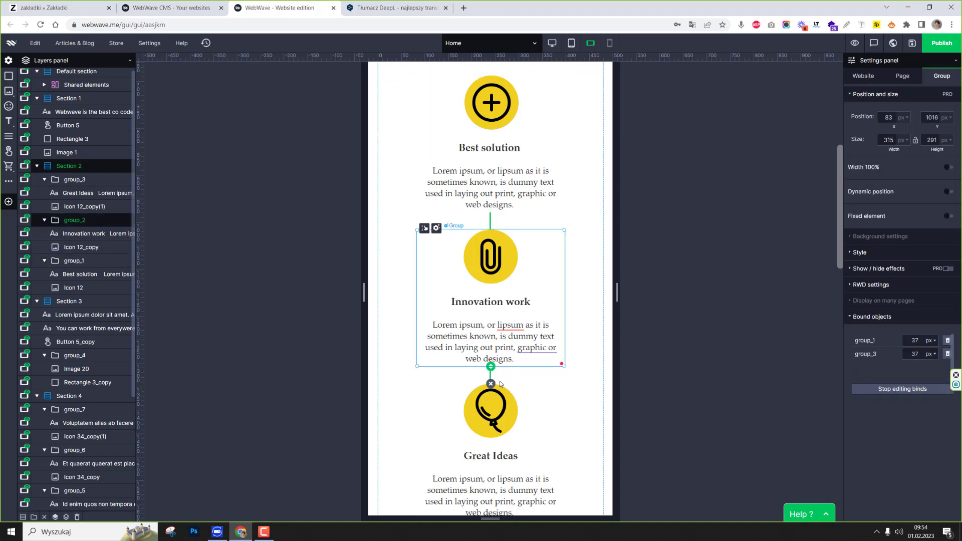
{"action": "scroll", "coordinate": [600, 281], "scroll_direction": "up", "scroll_amount": 3}
{"action": "scroll", "coordinate": [719, 307], "scroll_direction": "down", "scroll_amount": 6}
{"action": "left_click", "coordinate": [719, 308]}
{"action": "scroll", "coordinate": [719, 301], "scroll_direction": "down", "scroll_amount": 3}
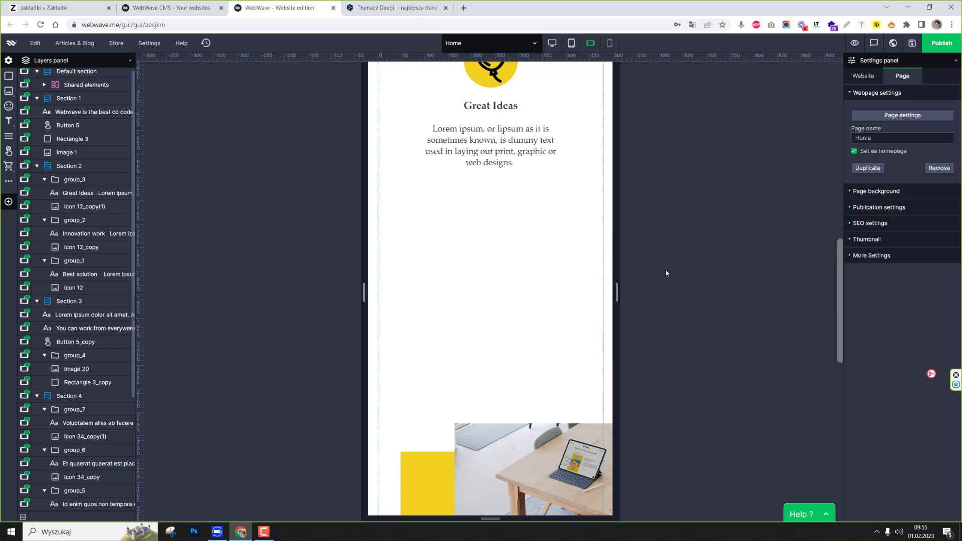
Step: Bring the Section 3 heading, paragraph and button together onto the page at X 0 and narrow the paragraph to 480 px
{"action": "left_click_drag", "start_coordinate": [665, 273], "coordinate": [726, 327]}
{"action": "left_click", "coordinate": [822, 416]}
{"action": "left_click", "coordinate": [704, 288]}
{"action": "left_click", "coordinate": [700, 339], "text": "ctrl"}
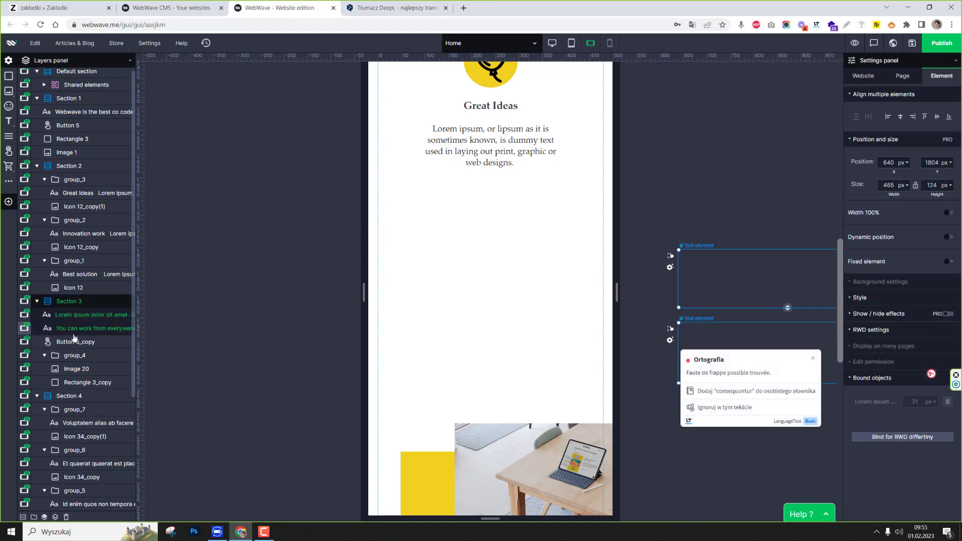
{"action": "left_click", "coordinate": [60, 341], "text": "ctrl"}
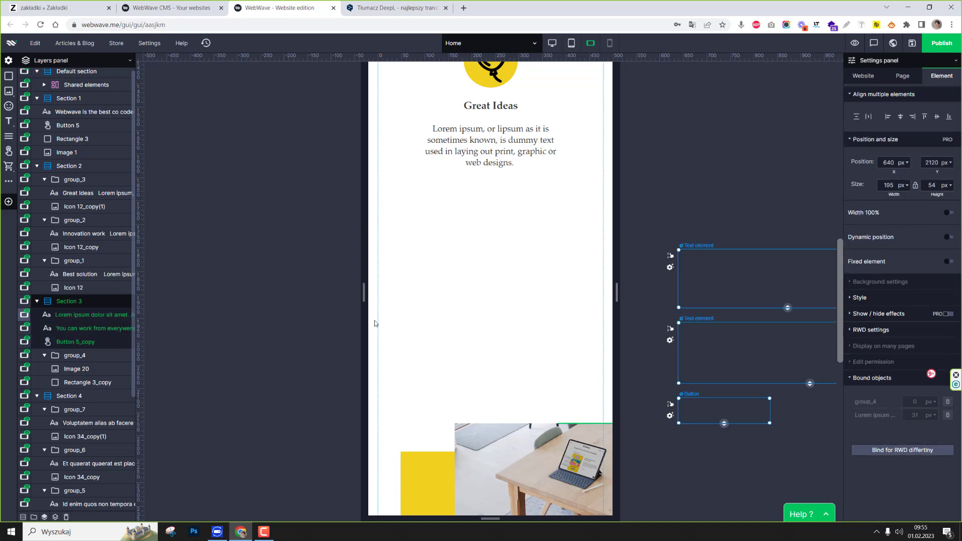
{"action": "left_click_drag", "start_coordinate": [715, 277], "coordinate": [416, 233]}
{"action": "left_click", "coordinate": [626, 355]}
{"action": "left_click_drag", "start_coordinate": [641, 329], "coordinate": [605, 350]}
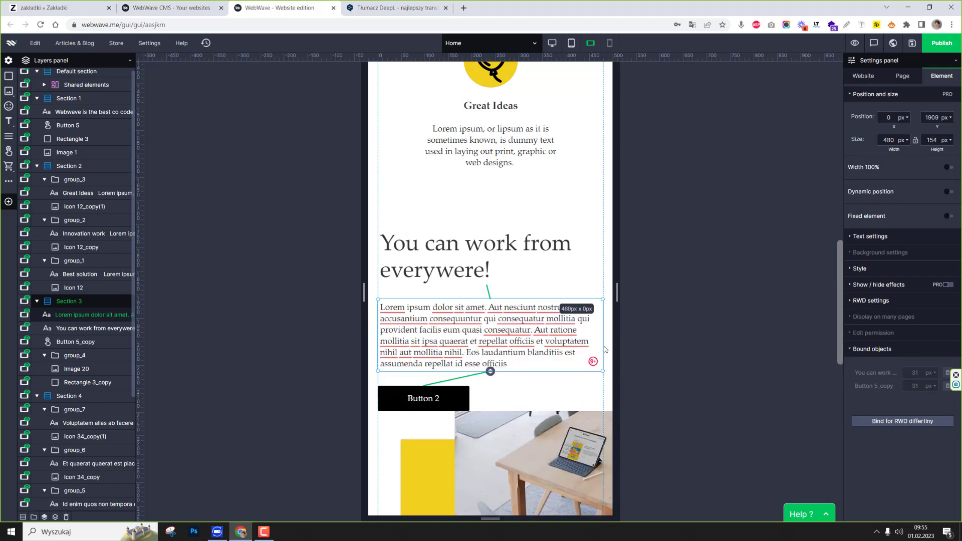
Step: Test the Section 3 paragraph's bindings by adding a few lines of filler text at its end and deleting them again
{"action": "double_click", "coordinate": [531, 361]}
{"action": "key", "text": "Return"}
{"action": "key", "text": "Return"}
{"action": "type", "text": "fdsfd"}
{"action": "key", "text": "Return"}
{"action": "type", "text": "sf"}
{"action": "key", "text": "Return"}
{"action": "type", "text": "dsfdsfds"}
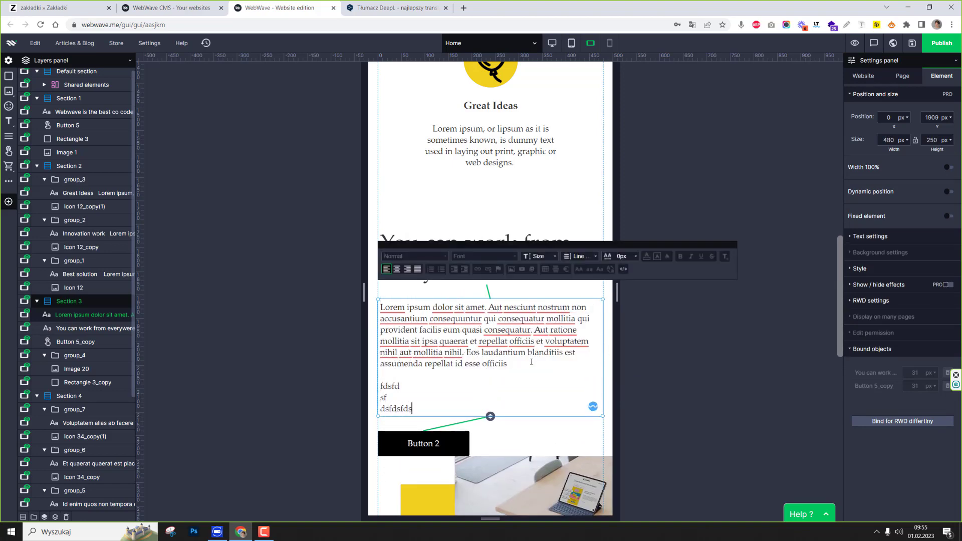
{"action": "key", "text": "BackSpace"}
{"action": "key", "text": "BackSpace"}
{"action": "key", "text": "BackSpace"}
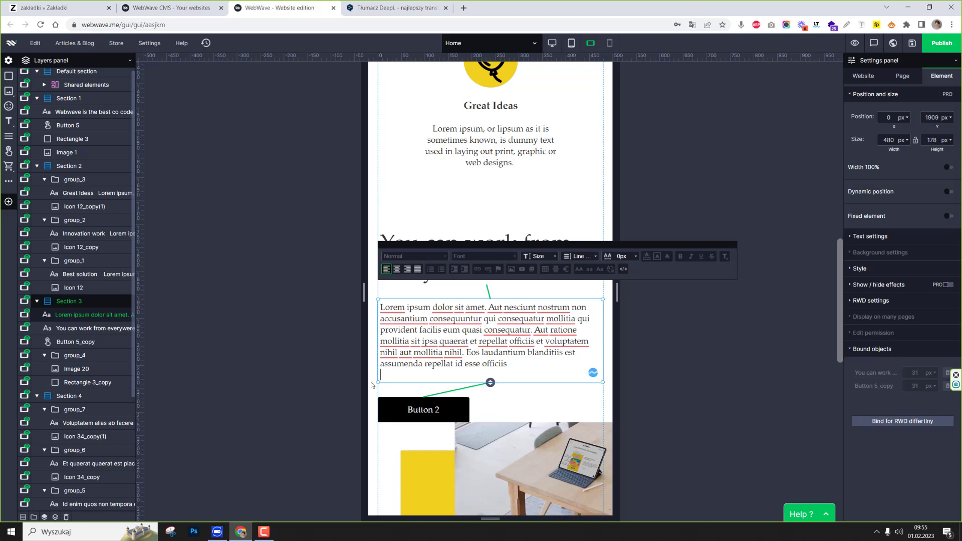
Step: Centre Button 2 under the paragraph and shrink the image-and-rectangle group below it to fit the page width, about 254 px high
{"action": "left_click_drag", "start_coordinate": [432, 396], "coordinate": [499, 400]}
{"action": "left_click", "coordinate": [501, 432]}
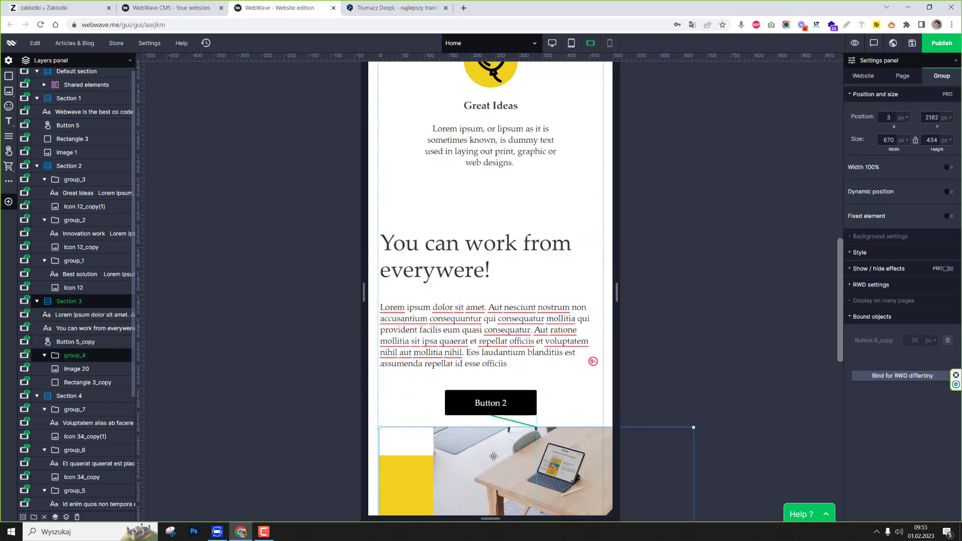
{"action": "scroll", "coordinate": [714, 463], "scroll_direction": "down", "scroll_amount": 2}
{"action": "scroll", "coordinate": [714, 464], "scroll_direction": "down", "scroll_amount": 1}
{"action": "left_click_drag", "start_coordinate": [693, 360], "coordinate": [599, 365]}
{"action": "left_click_drag", "start_coordinate": [516, 460], "coordinate": [523, 375]}
Step: Widen the Section 3 image inside its group to 385 px at X 57 and reframe its photo to show the laptop and table
{"action": "double_click", "coordinate": [457, 307]}
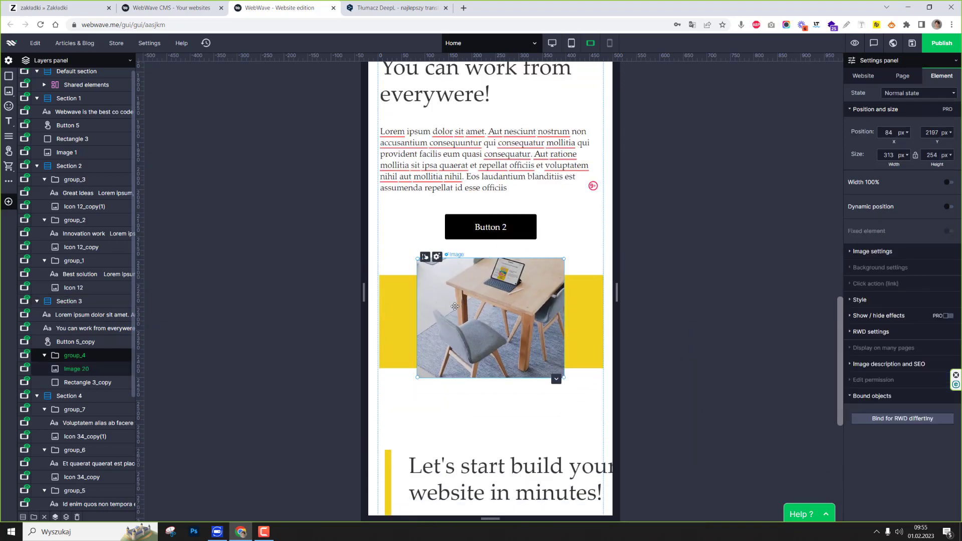
{"action": "left_click_drag", "start_coordinate": [455, 307], "coordinate": [442, 312]}
{"action": "left_click_drag", "start_coordinate": [551, 321], "coordinate": [585, 321]}
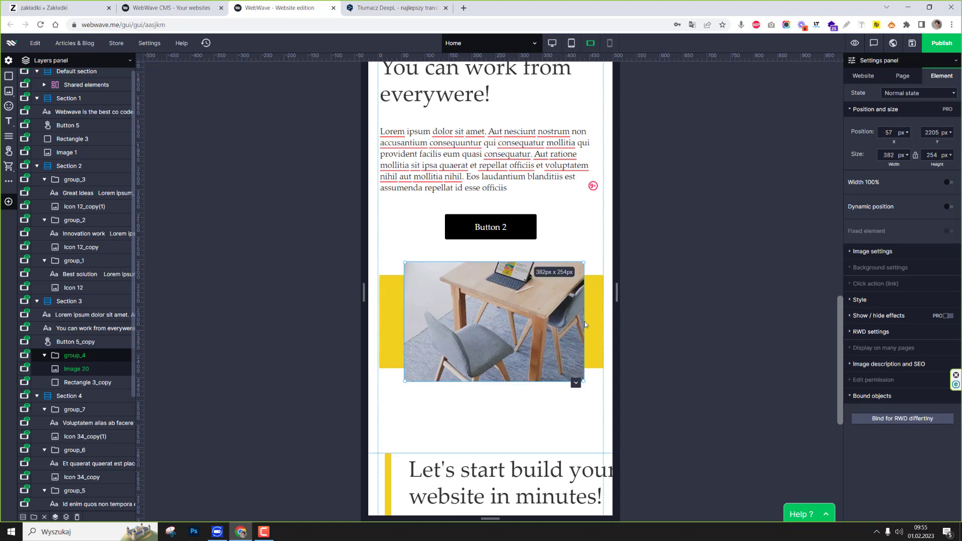
{"action": "left_click", "coordinate": [873, 252]}
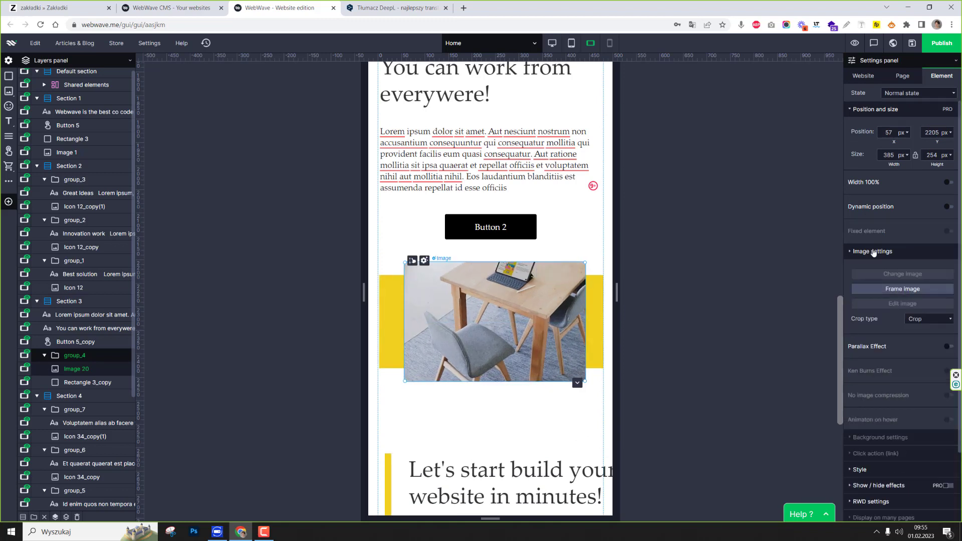
{"action": "left_click", "coordinate": [902, 288]}
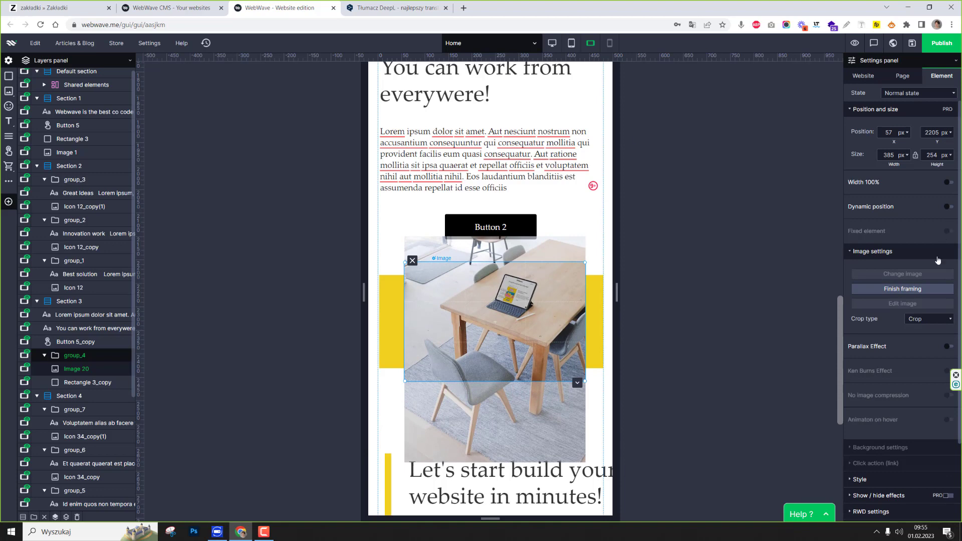
{"action": "left_click", "coordinate": [899, 290]}
Step: Raise the upper boundary of Section 4 to Y 2519 px, closer to the Section 3 image
{"action": "scroll", "coordinate": [673, 311], "scroll_direction": "down", "scroll_amount": 4}
{"action": "left_click", "coordinate": [632, 389]}
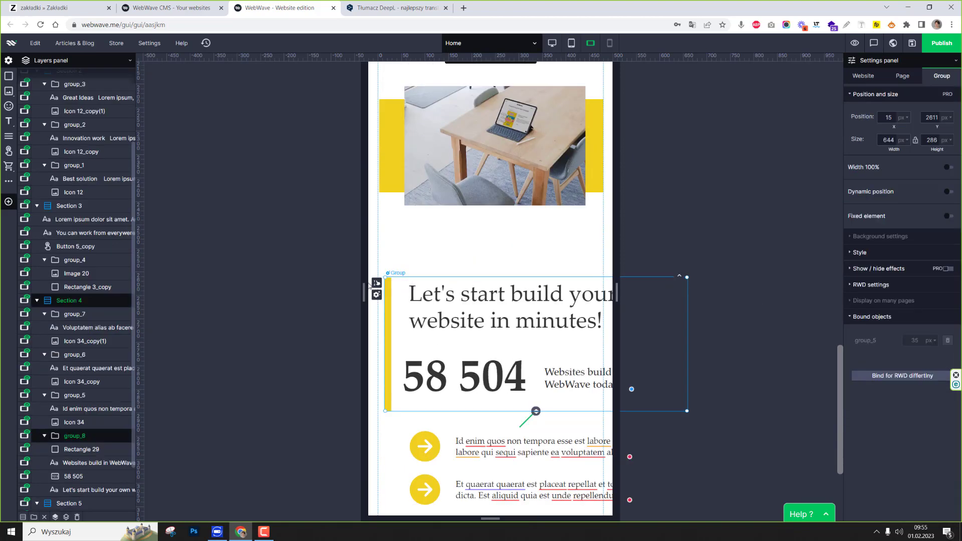
{"action": "left_click_drag", "start_coordinate": [490, 276], "coordinate": [490, 233]}
Step: Set the "Let's start build your own website in minutes!" heading to font size 32 and narrow it to about 419 px
{"action": "left_click", "coordinate": [603, 279]}
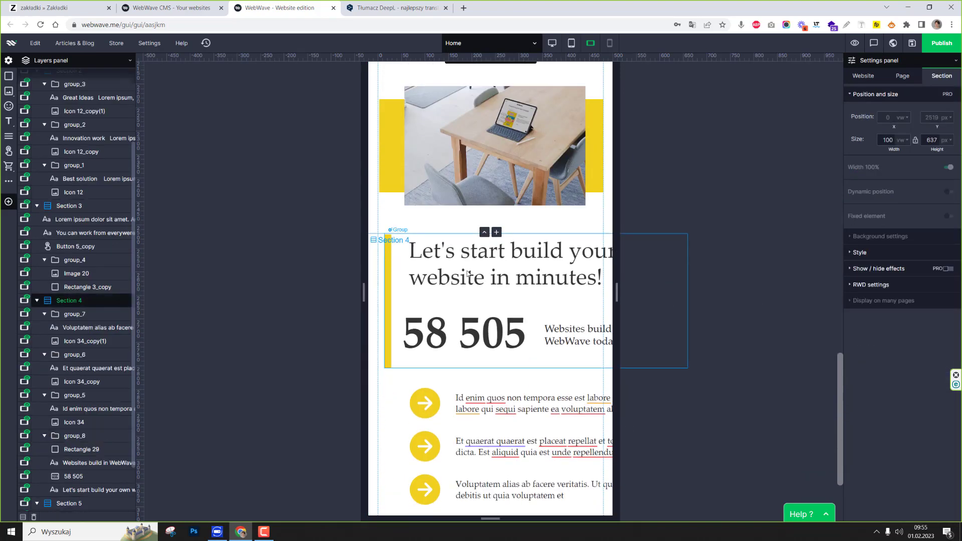
{"action": "double_click", "coordinate": [603, 278]}
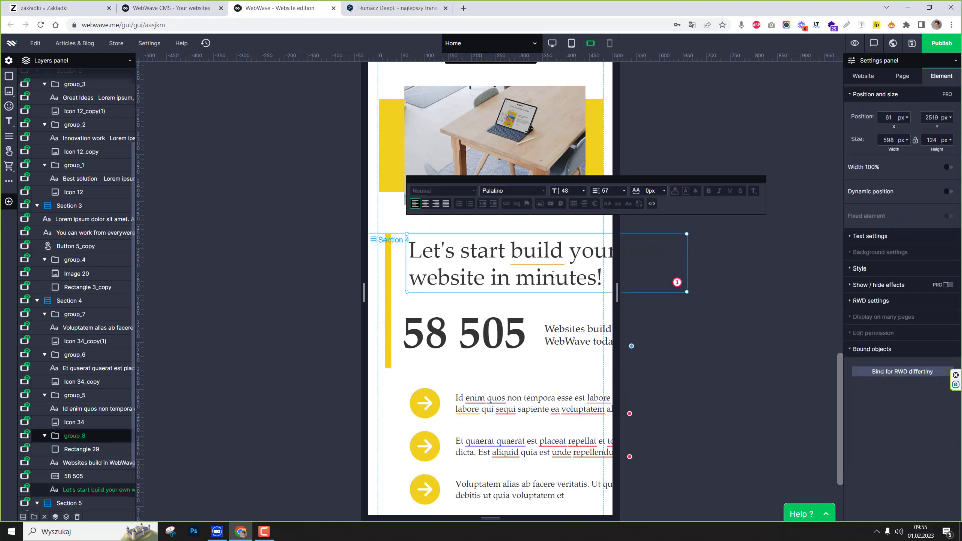
{"action": "key", "text": "ctrl+a"}
{"action": "left_click", "coordinate": [568, 191]}
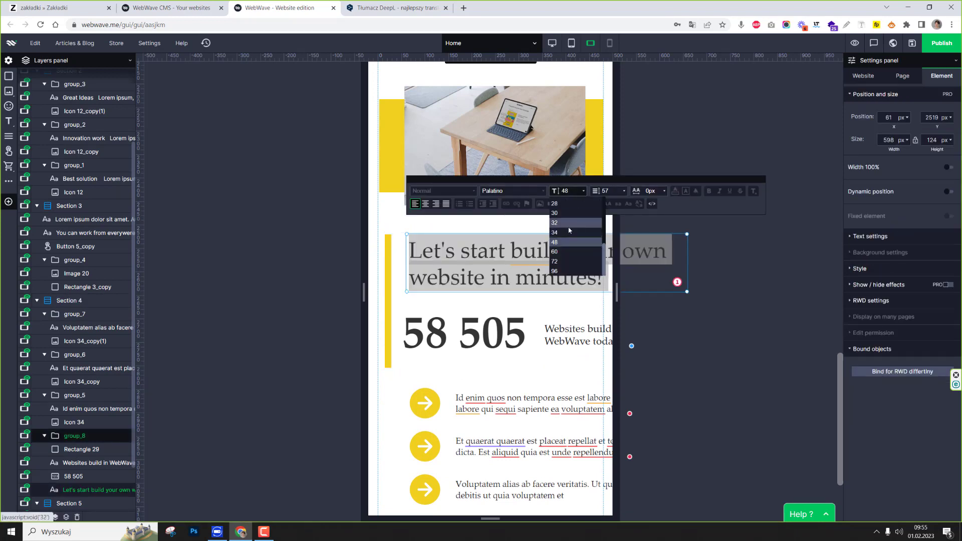
{"action": "left_click", "coordinate": [569, 228]}
{"action": "left_click", "coordinate": [630, 295]}
{"action": "left_click", "coordinate": [682, 249]}
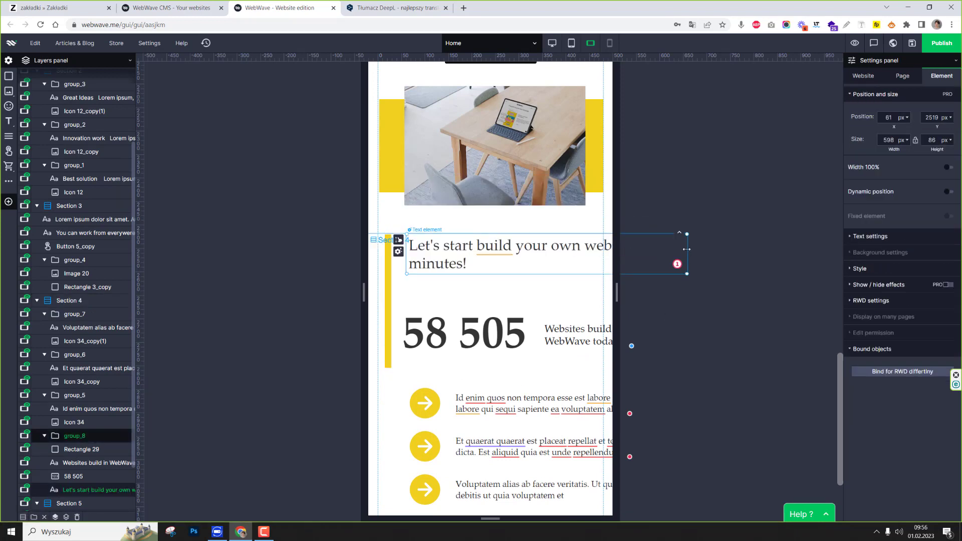
{"action": "left_click_drag", "start_coordinate": [686, 249], "coordinate": [591, 250]}
Step: Place the 58 505 counter under the heading and the "Websites build in WebWave today" text below it at X 73, Y 2743, 407 px wide
{"action": "left_click", "coordinate": [472, 331]}
{"action": "left_click_drag", "start_coordinate": [472, 331], "coordinate": [479, 307]}
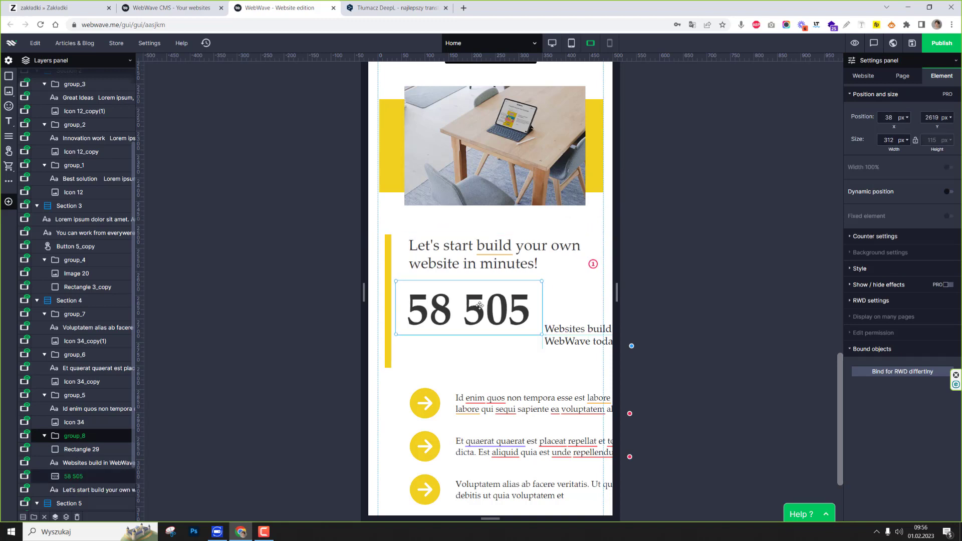
{"action": "left_click_drag", "start_coordinate": [577, 331], "coordinate": [445, 350]}
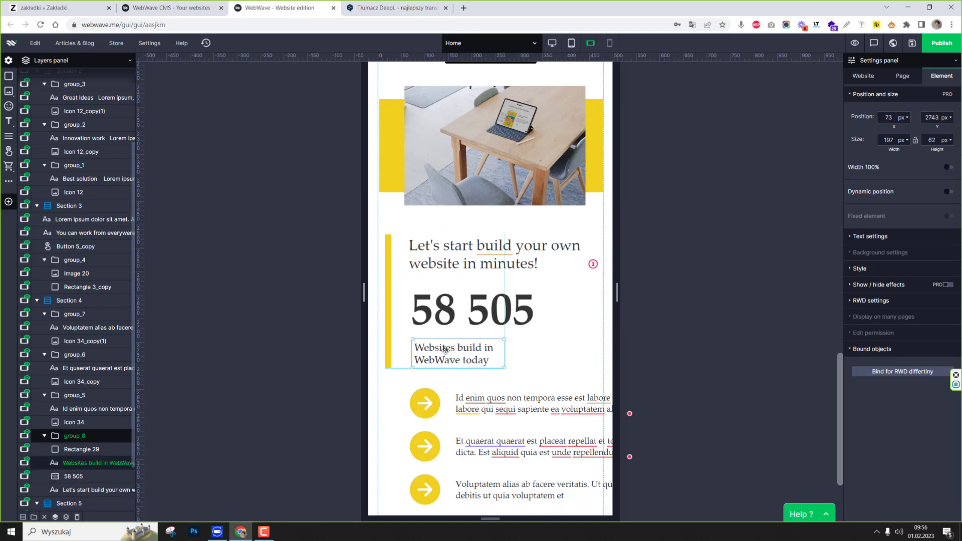
{"action": "left_click_drag", "start_coordinate": [504, 355], "coordinate": [598, 346]}
Step: Test how the "Websites build in WebWave today" text pushes the items below by adding filler lines and deleting them again
{"action": "double_click", "coordinate": [575, 347]}
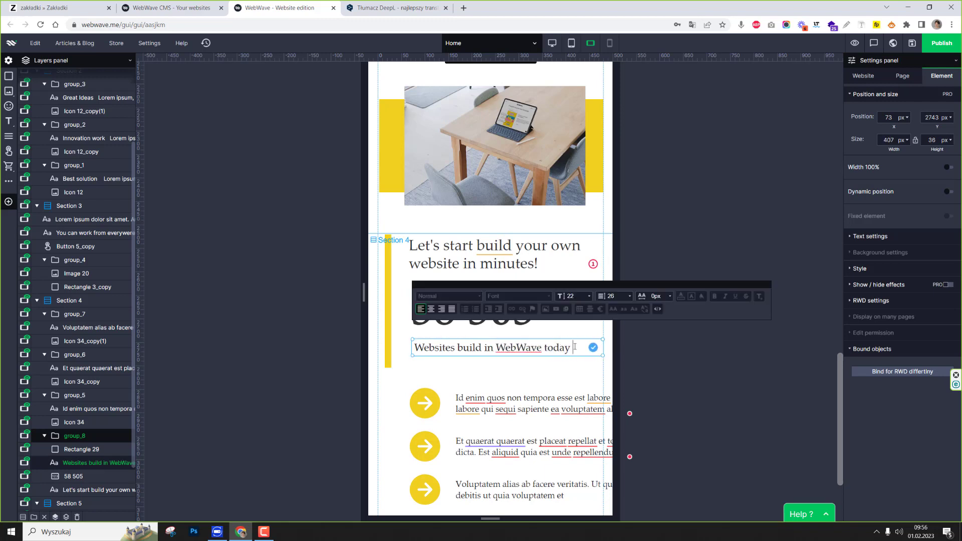
{"action": "type", "text": "jhgjh"}
{"action": "key", "text": "Return"}
{"action": "type", "text": "gjhg"}
{"action": "key", "text": "Return"}
{"action": "type", "text": "j"}
{"action": "key", "text": "Return"}
{"action": "type", "text": "hgjhgj"}
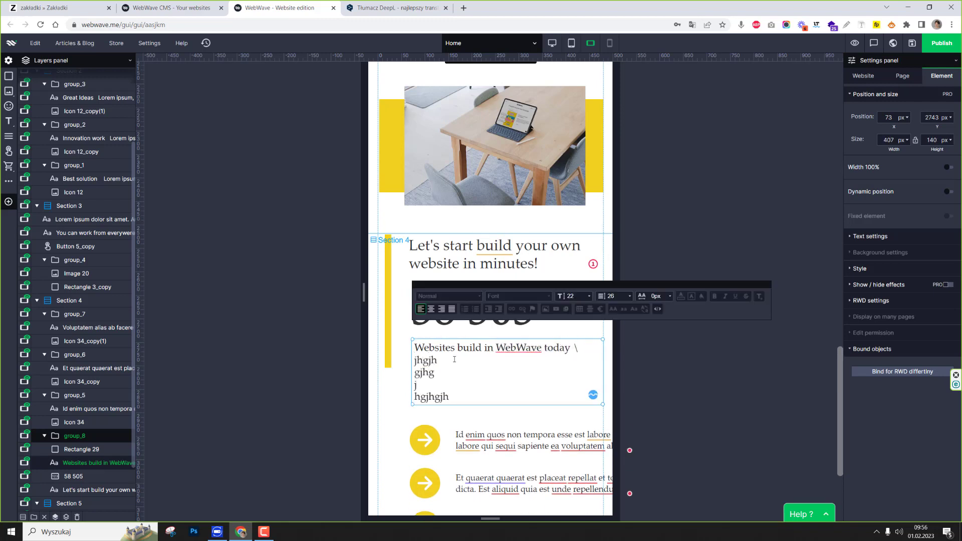
{"action": "left_click_drag", "start_coordinate": [450, 396], "coordinate": [398, 360]}
{"action": "key", "text": "BackSpace"}
{"action": "left_click", "coordinate": [725, 361]}
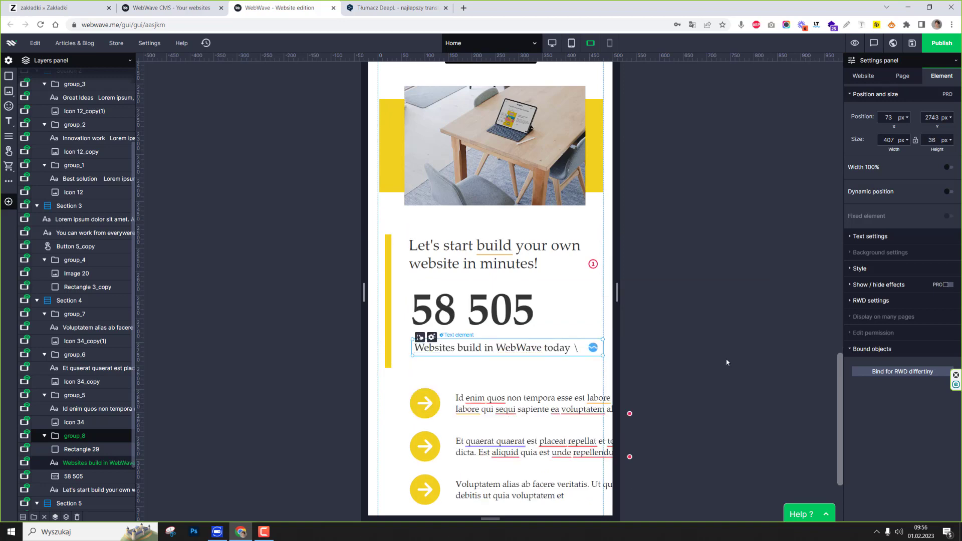
{"action": "double_click", "coordinate": [580, 349]}
{"action": "left_click", "coordinate": [434, 410]}
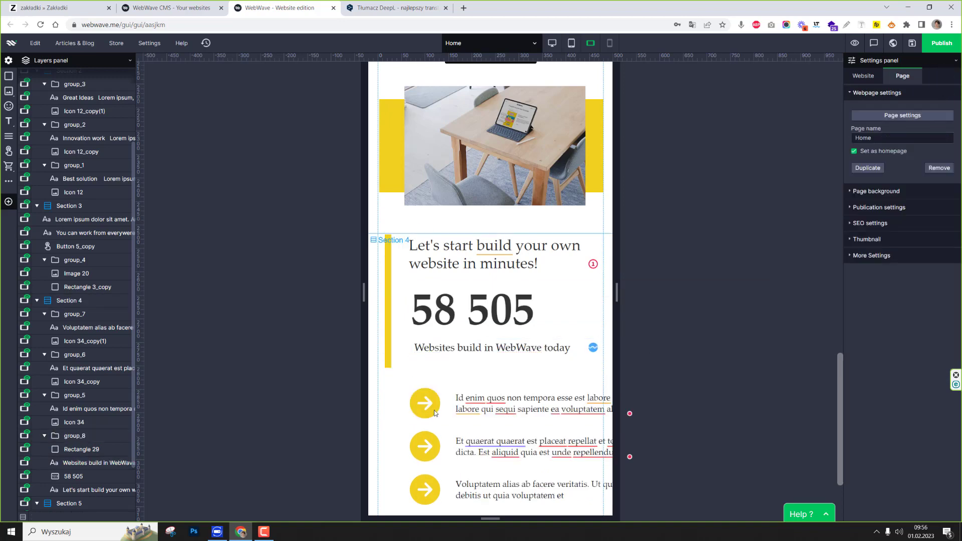
Step: Move the three arrow item groups of Section 4 together to X 6, with the first one at Y 2829
{"action": "left_click", "coordinate": [435, 411]}
{"action": "left_click", "coordinate": [447, 434], "text": "shift"}
{"action": "left_click", "coordinate": [450, 487], "text": "shift"}
{"action": "left_click_drag", "start_coordinate": [466, 406], "coordinate": [437, 400]}
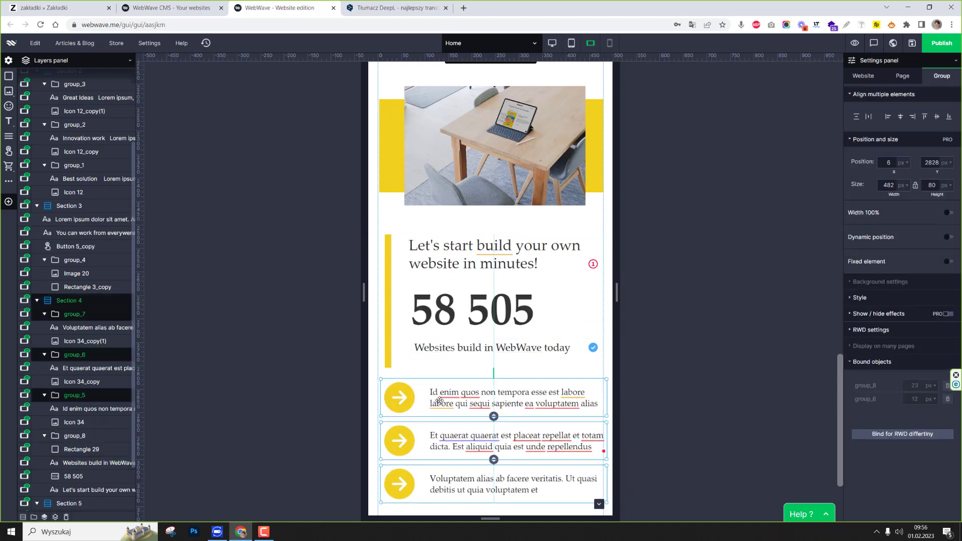
{"action": "scroll", "coordinate": [439, 401], "scroll_direction": "down", "scroll_amount": 3}
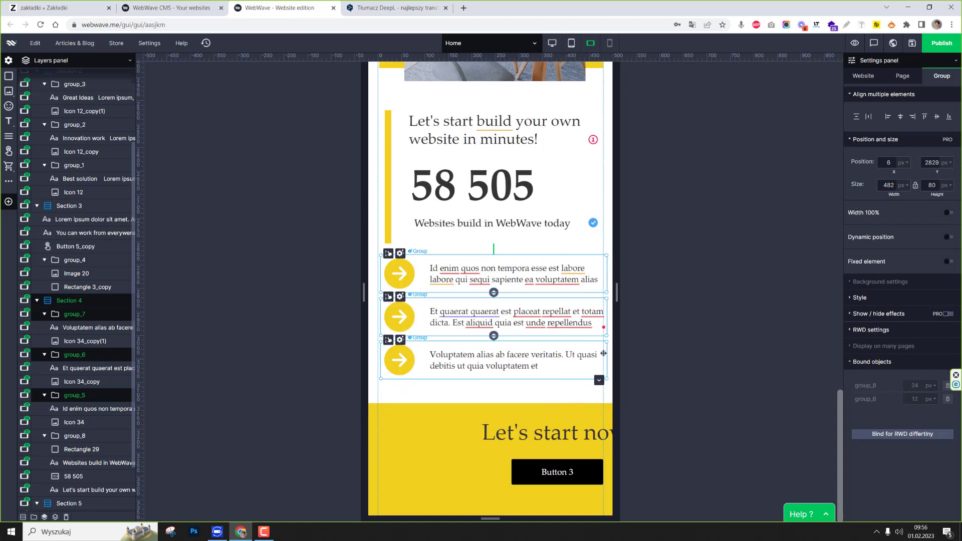
{"action": "left_click", "coordinate": [683, 314]}
{"action": "key", "text": "ctrl+z"}
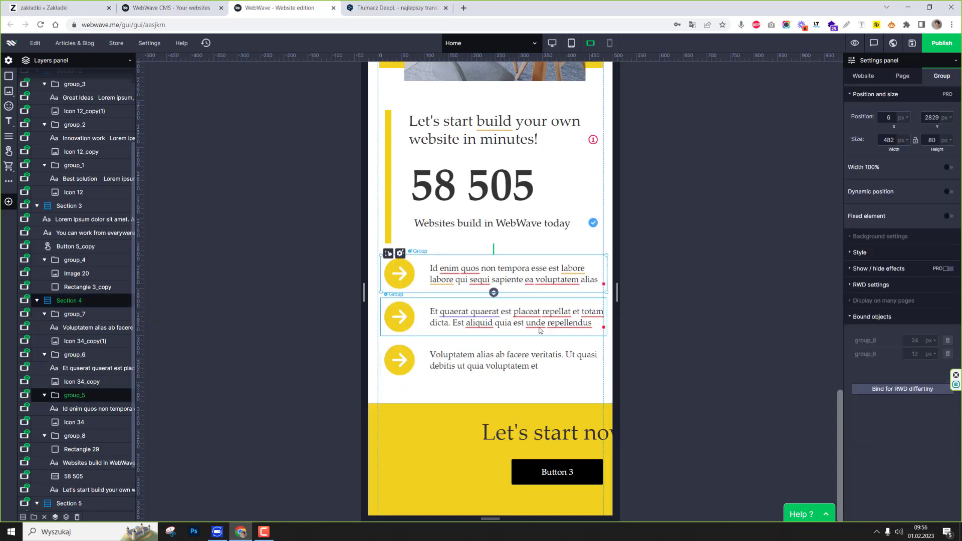
{"action": "left_click", "coordinate": [661, 358]}
Step: Move the "Let's start now!" heading of Section 5 to X 0, Y 3169 and narrow it to about 468 px
{"action": "left_click", "coordinate": [529, 426]}
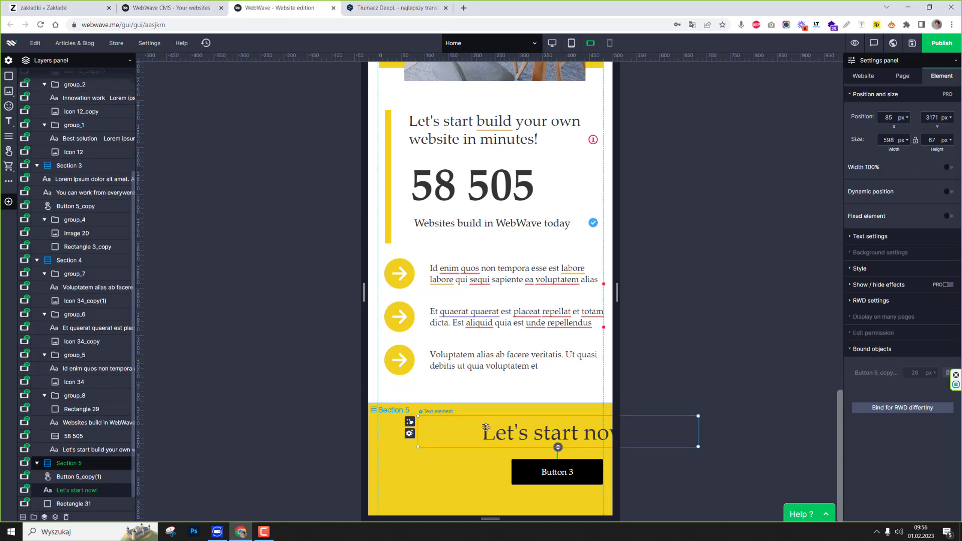
{"action": "left_click_drag", "start_coordinate": [485, 427], "coordinate": [445, 426]}
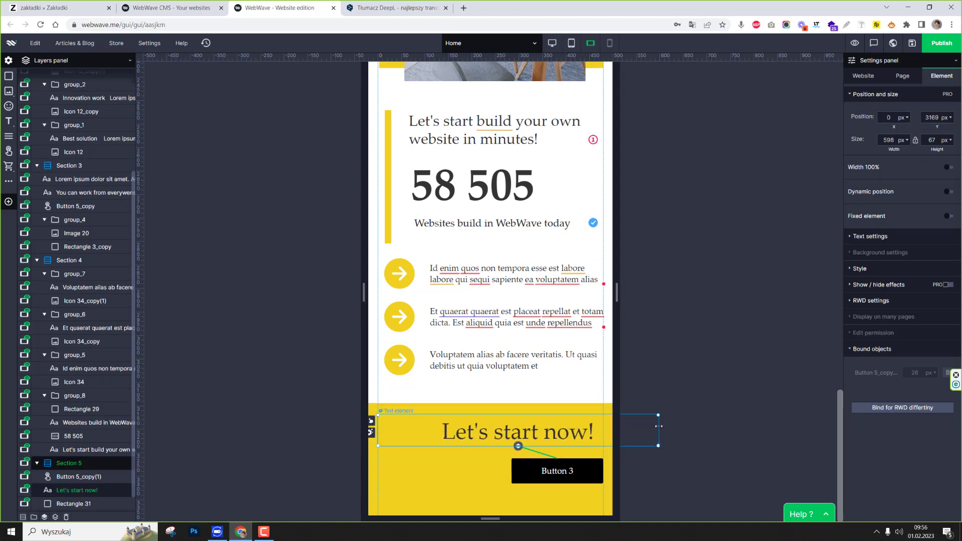
{"action": "left_click_drag", "start_coordinate": [658, 425], "coordinate": [598, 429]}
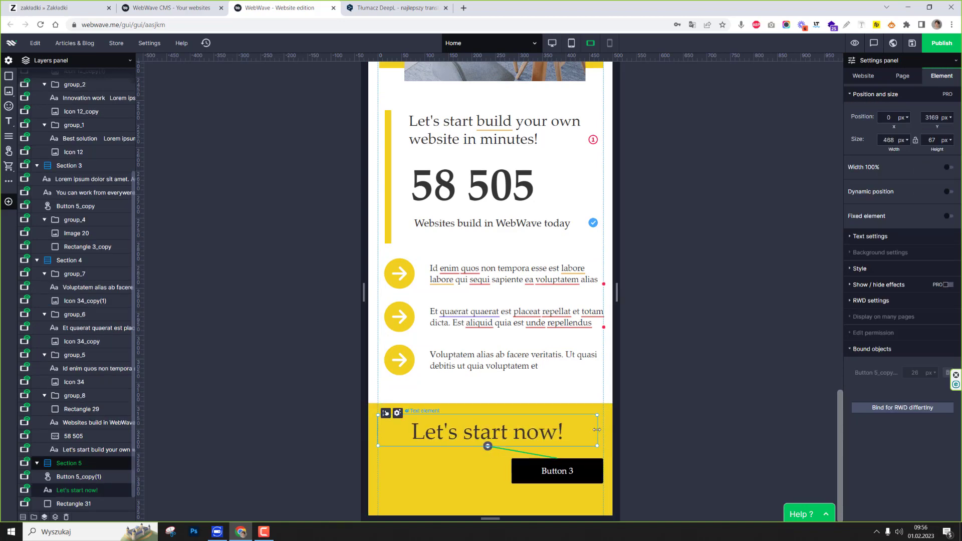
Step: Switch to the vertical phone version and shrink the Section 1 image's height and the yellow rectangle's width to suit the narrower page
{"action": "left_click", "coordinate": [610, 42]}
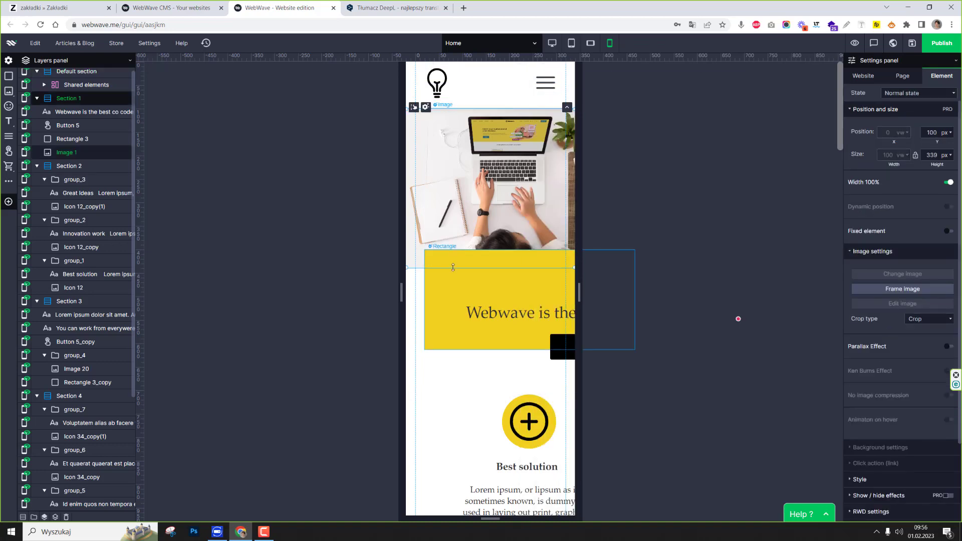
{"action": "left_click_drag", "start_coordinate": [453, 267], "coordinate": [461, 233]}
{"action": "left_click_drag", "start_coordinate": [630, 244], "coordinate": [559, 251]}
Step: Fit the Section 1 heading onto the yellow rectangle at X 30, Y 312 and centre its button below it
{"action": "left_click_drag", "start_coordinate": [548, 308], "coordinate": [527, 216]}
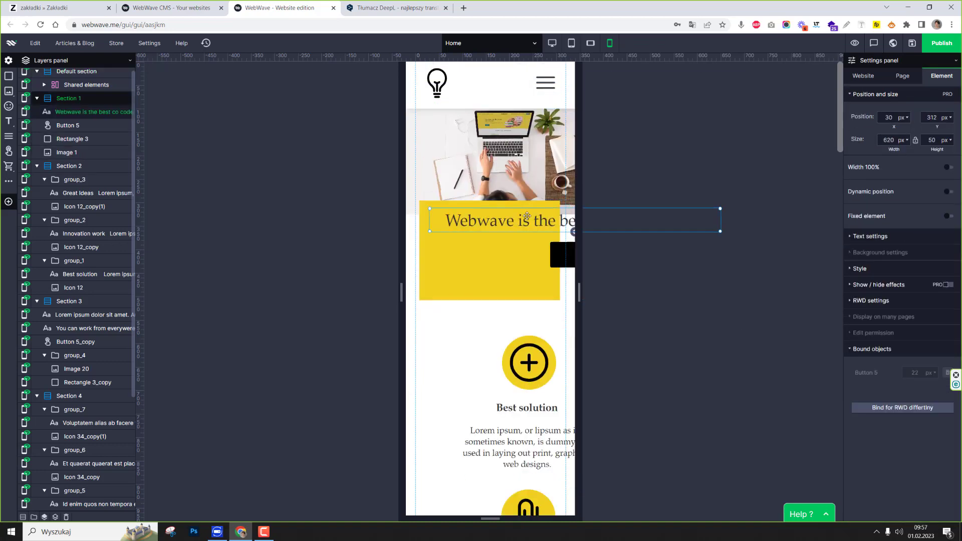
{"action": "left_click_drag", "start_coordinate": [715, 223], "coordinate": [559, 224]}
{"action": "left_click_drag", "start_coordinate": [560, 294], "coordinate": [458, 290]}
{"action": "left_click", "coordinate": [738, 326]}
Step: Move the "Best solution", "Innovation work" and "Great Ideas" groups together to the horizontal centre of the phone page
{"action": "scroll", "coordinate": [739, 326], "scroll_direction": "down", "scroll_amount": 5}
{"action": "left_click", "coordinate": [529, 146]}
{"action": "left_click", "coordinate": [528, 373], "text": "shift"}
{"action": "left_click", "coordinate": [528, 451], "text": "shift"}
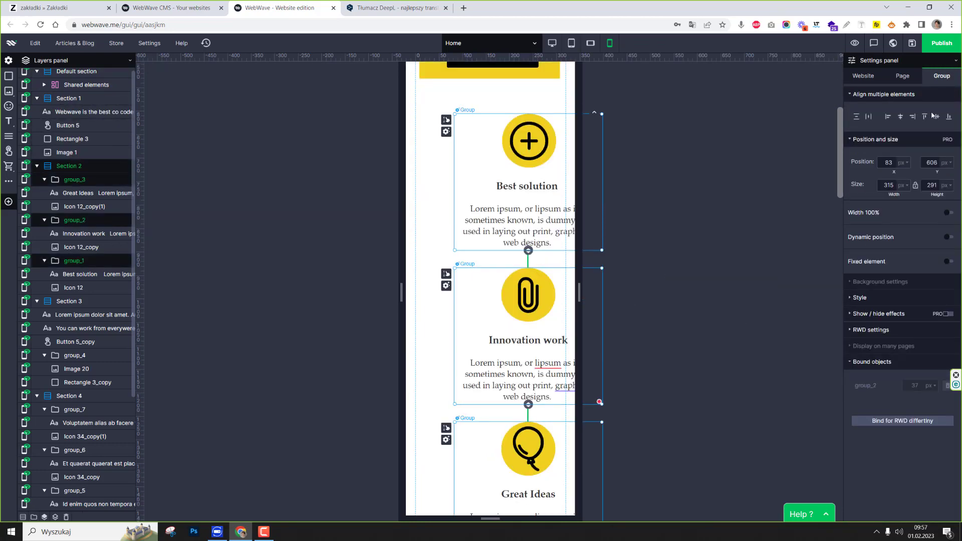
{"action": "left_click_drag", "start_coordinate": [541, 116], "coordinate": [501, 116]}
{"action": "scroll", "coordinate": [501, 116], "scroll_direction": "up", "scroll_amount": 5}
{"action": "scroll", "coordinate": [690, 279], "scroll_direction": "down", "scroll_amount": 8}
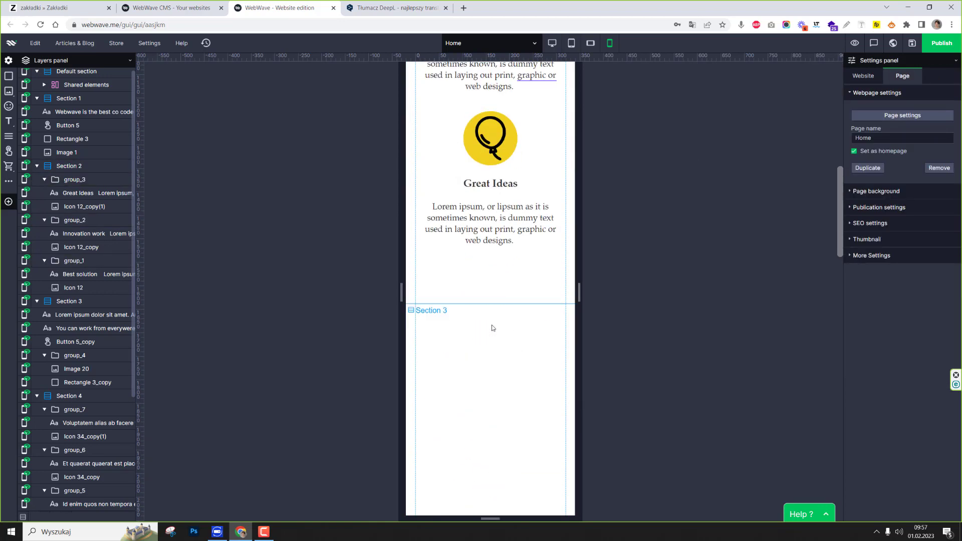
Step: Bring the off-page Section 3 heading, paragraph and button together onto the phone page at X 0
{"action": "left_click", "coordinate": [491, 326]}
{"action": "scroll", "coordinate": [670, 405], "scroll_direction": "down", "scroll_amount": 2}
{"action": "left_click", "coordinate": [94, 315]}
{"action": "left_click", "coordinate": [76, 342], "text": "shift"}
{"action": "left_click_drag", "start_coordinate": [767, 279], "coordinate": [464, 271]}
Step: Narrow the Section 3 heading and paragraph so both end at the phone page's right margin
{"action": "left_click_drag", "start_coordinate": [633, 227], "coordinate": [566, 226]}
{"action": "left_click", "coordinate": [518, 301]}
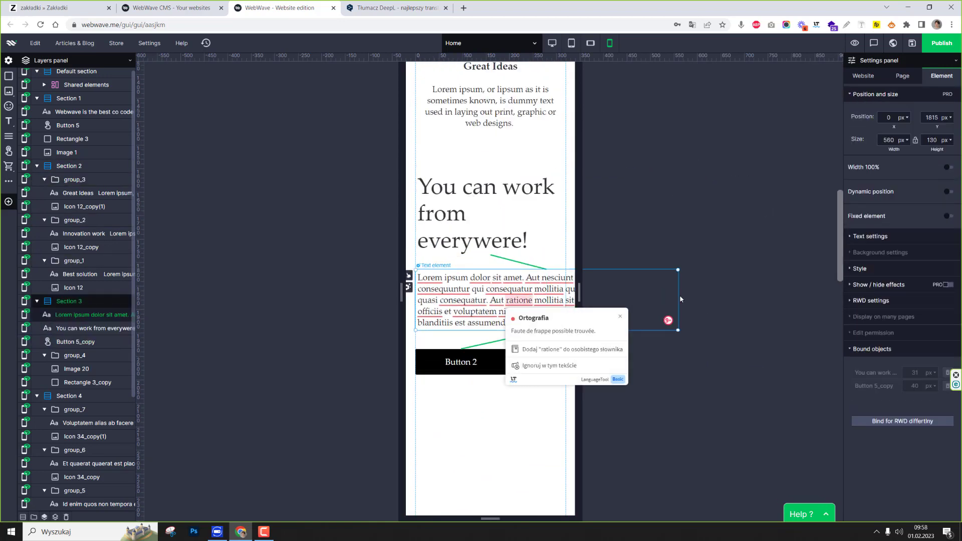
{"action": "left_click_drag", "start_coordinate": [680, 330], "coordinate": [565, 330]}
Step: Reduce the font size of the "You can work from everywere!" heading
{"action": "double_click", "coordinate": [493, 215]}
{"action": "left_click", "coordinate": [592, 127]}
{"action": "left_click", "coordinate": [576, 196]}
{"action": "left_click", "coordinate": [629, 281]}
Step: Centre Button 2 under the paragraph and fit the image-and-rectangle group beneath it between the phone page's margins
{"action": "scroll", "coordinate": [544, 333], "scroll_direction": "down", "scroll_amount": 2}
{"action": "left_click_drag", "start_coordinate": [462, 247], "coordinate": [492, 247]}
{"action": "scroll", "coordinate": [492, 346], "scroll_direction": "down", "scroll_amount": 6}
{"action": "left_click_drag", "start_coordinate": [491, 346], "coordinate": [475, 292]}
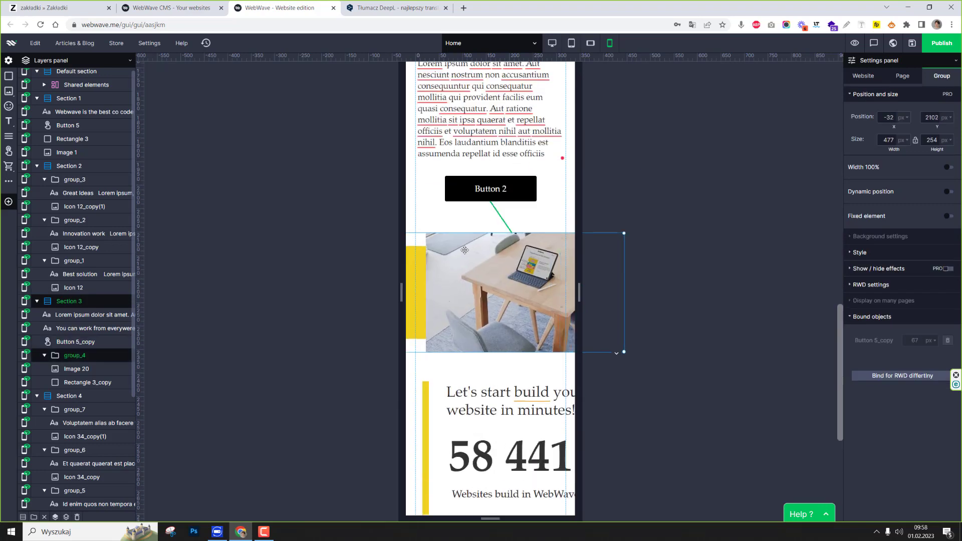
{"action": "left_click_drag", "start_coordinate": [644, 271], "coordinate": [566, 264]}
{"action": "left_click_drag", "start_coordinate": [514, 339], "coordinate": [514, 319]}
Step: Left-align the Section 4 heading, counter and "Websites build in WebWave today" text, and shift them towards the yellow bar
{"action": "scroll", "coordinate": [514, 320], "scroll_direction": "down", "scroll_amount": 4}
{"action": "left_click", "coordinate": [504, 251]}
{"action": "left_click", "coordinate": [95, 490]}
{"action": "left_click", "coordinate": [95, 463], "text": "shift"}
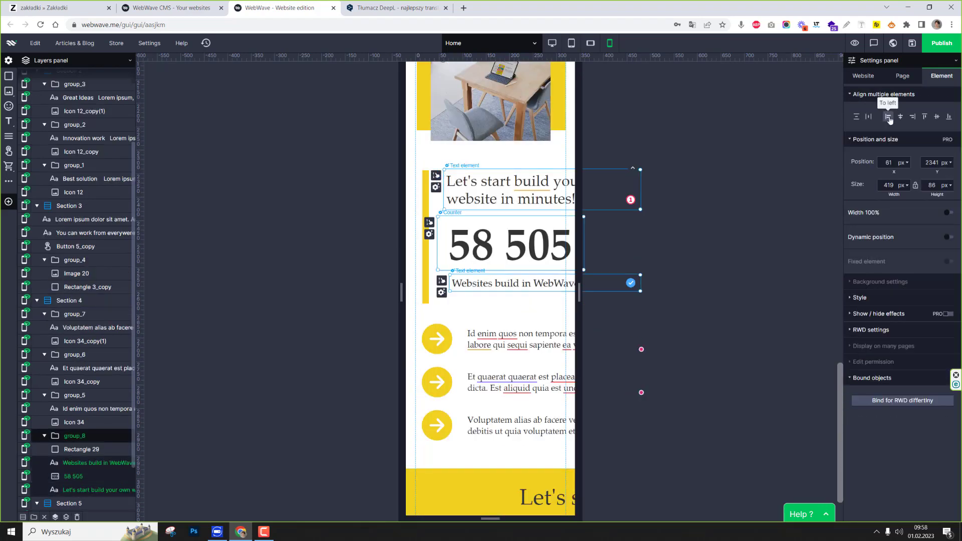
{"action": "left_click", "coordinate": [888, 118]}
{"action": "left_click_drag", "start_coordinate": [535, 189], "coordinate": [525, 196]}
Step: Reduce the Section 4 heading's font size and narrow the heading to the phone page's right margin
{"action": "left_click", "coordinate": [526, 196]}
{"action": "double_click", "coordinate": [525, 196]}
{"action": "left_click", "coordinate": [593, 133]}
{"action": "left_click", "coordinate": [595, 186]}
{"action": "left_click_drag", "start_coordinate": [626, 195], "coordinate": [566, 196]}
Step: Fit the 58 505 counter, the text below it and the yellow bar between the phone page's margins
{"action": "left_click_drag", "start_coordinate": [489, 259], "coordinate": [487, 264]}
{"action": "left_click", "coordinate": [485, 289]}
{"action": "left_click_drag", "start_coordinate": [620, 290], "coordinate": [565, 291]}
{"action": "left_click_drag", "start_coordinate": [506, 258], "coordinate": [497, 258]}
{"action": "left_click_drag", "start_coordinate": [425, 201], "coordinate": [419, 204]}
Step: Select the three arrow item groups of Section 4 and shift them together to the phone page's left margin
{"action": "scroll", "coordinate": [496, 169], "scroll_direction": "down", "scroll_amount": 2}
{"action": "left_click_drag", "start_coordinate": [489, 246], "coordinate": [537, 373]}
{"action": "left_click_drag", "start_coordinate": [486, 269], "coordinate": [479, 269]}
Step: Narrow the three arrow item texts of Section 4 so they end at the phone page's right margin
{"action": "left_click", "coordinate": [479, 269]}
{"action": "left_click_drag", "start_coordinate": [637, 273], "coordinate": [565, 274]}
{"action": "left_click", "coordinate": [552, 329]}
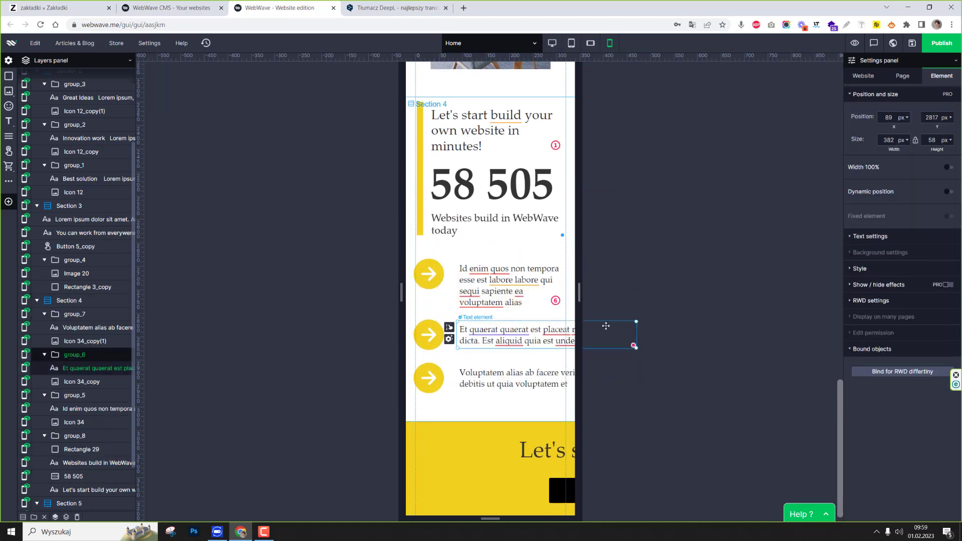
{"action": "left_click_drag", "start_coordinate": [636, 334], "coordinate": [566, 334]}
{"action": "left_click", "coordinate": [546, 389]}
{"action": "left_click_drag", "start_coordinate": [636, 395], "coordinate": [566, 395]}
Step: Shift the Section 4 item texts closer to their arrow icons, and lower the third arrow item to even out the spacing
{"action": "left_click_drag", "start_coordinate": [576, 478], "coordinate": [556, 479]}
{"action": "left_click_drag", "start_coordinate": [510, 281], "coordinate": [500, 281]}
{"action": "left_click", "coordinate": [495, 396]}
{"action": "mouse_move", "coordinate": [506, 341]}
{"action": "left_mouse_down"}
{"action": "mouse_move", "coordinate": [497, 341]}
{"action": "mouse_move", "coordinate": [510, 354]}
{"action": "left_mouse_up"}
Step: Fit Section 5's "Let's start now!" heading between the phone page's margins and centre Button 3 below it
{"action": "scroll", "coordinate": [516, 375], "scroll_direction": "down", "scroll_amount": 1}
{"action": "left_click_drag", "start_coordinate": [541, 435], "coordinate": [457, 435]}
{"action": "left_click_drag", "start_coordinate": [629, 435], "coordinate": [565, 434]}
{"action": "left_click_drag", "start_coordinate": [562, 501], "coordinate": [458, 501]}
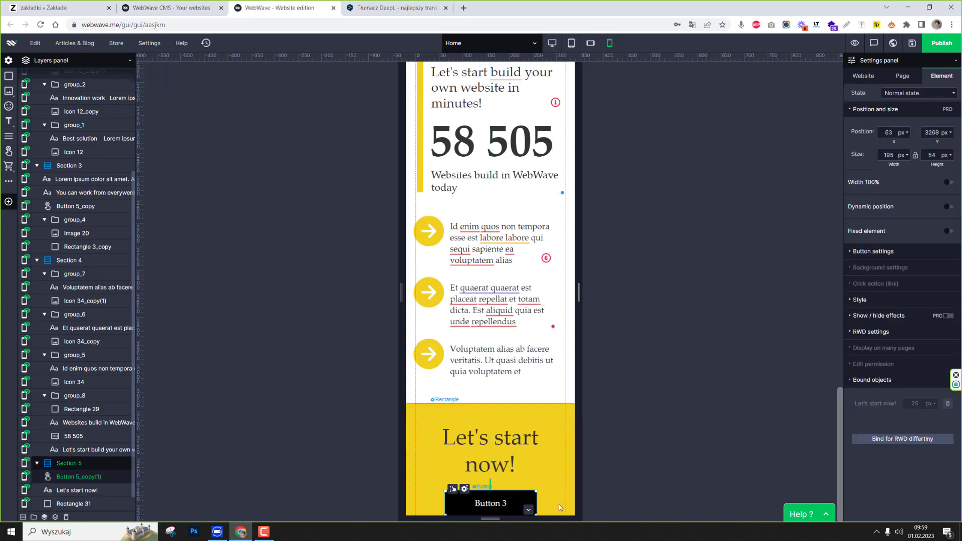
{"action": "left_click", "coordinate": [547, 493]}
{"action": "scroll", "coordinate": [546, 493], "scroll_direction": "down", "scroll_amount": 1}
Step: Switch back to the desktop version, open the Home page preview, and examine the layout in the tablet version
{"action": "scroll", "coordinate": [526, 401], "scroll_direction": "up", "scroll_amount": 10}
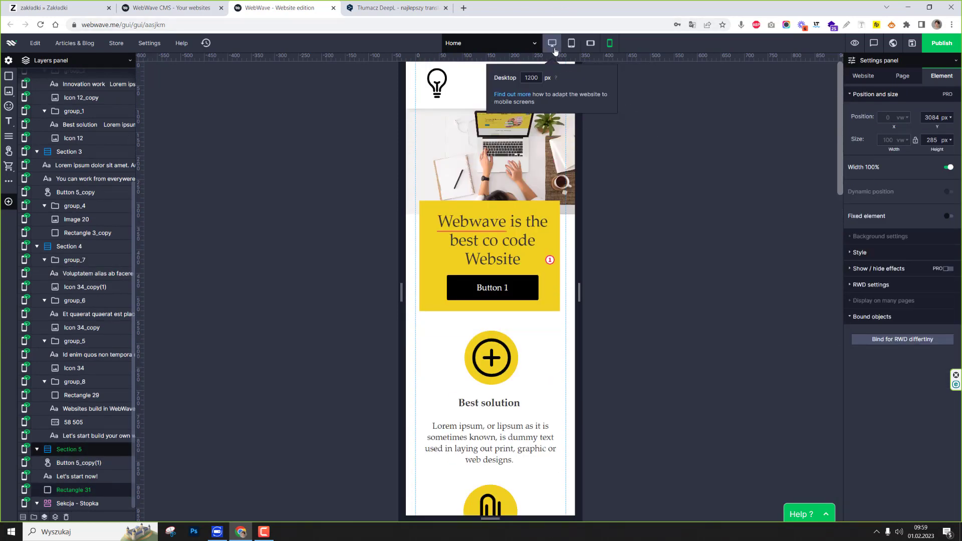
{"action": "left_click", "coordinate": [552, 42]}
{"action": "left_click", "coordinate": [854, 44]}
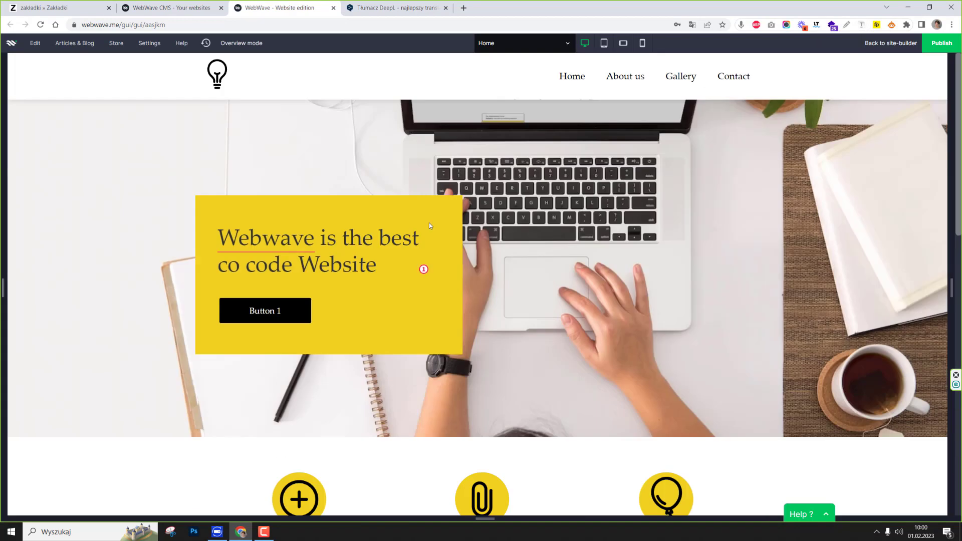
{"action": "left_click", "coordinate": [603, 43]}
{"action": "scroll", "coordinate": [587, 272], "scroll_direction": "down", "scroll_amount": 10}
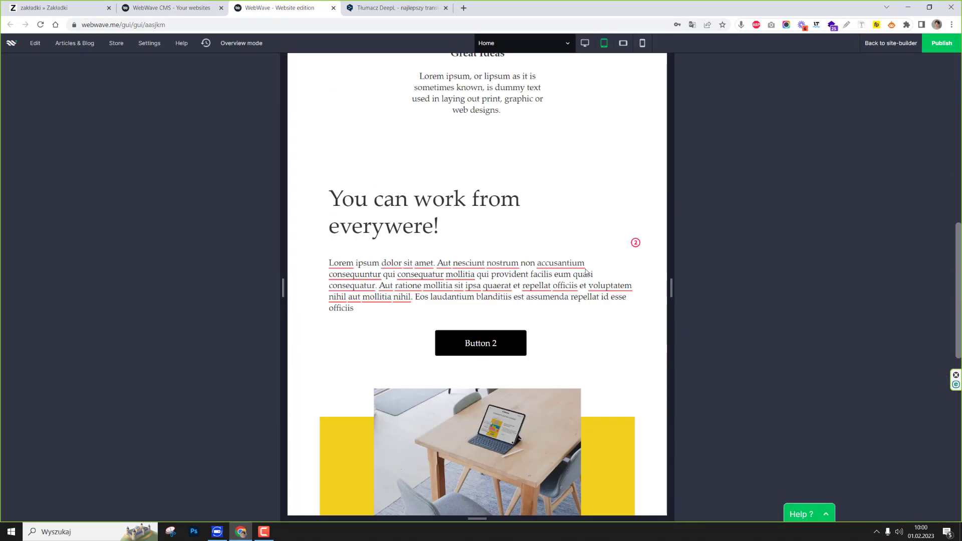
{"action": "scroll", "coordinate": [586, 272], "scroll_direction": "up", "scroll_amount": 5}
{"action": "scroll", "coordinate": [586, 272], "scroll_direction": "up", "scroll_amount": 5}
Step: Examine the previewed page layout in the horizontal phone and vertical phone versions
{"action": "left_click", "coordinate": [624, 44]}
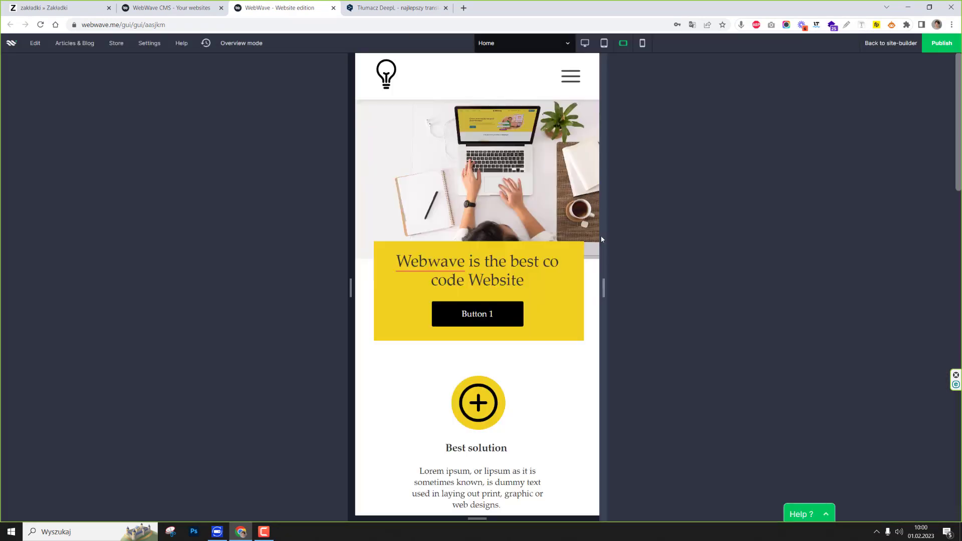
{"action": "scroll", "coordinate": [536, 309], "scroll_direction": "down", "scroll_amount": 10}
{"action": "scroll", "coordinate": [537, 314], "scroll_direction": "up", "scroll_amount": 10}
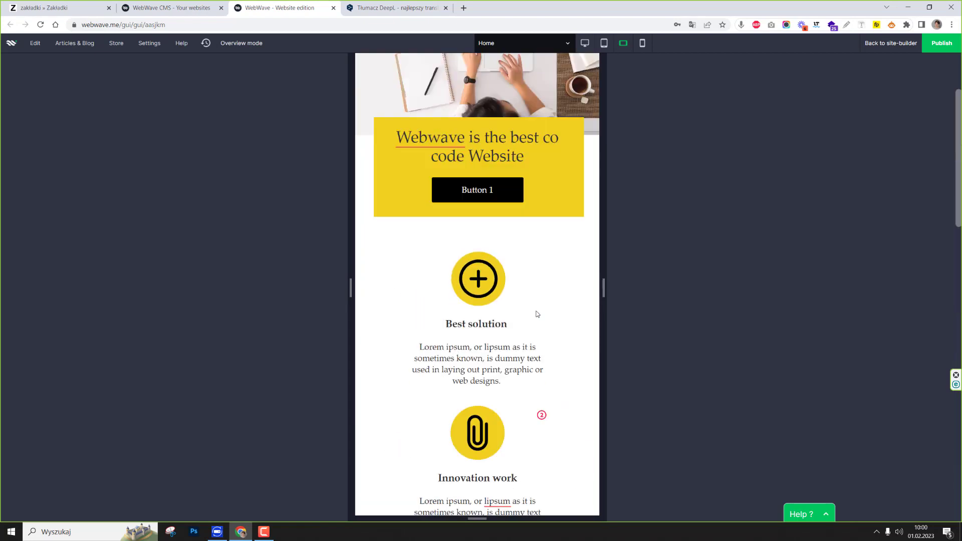
{"action": "left_click", "coordinate": [643, 44]}
{"action": "scroll", "coordinate": [564, 194], "scroll_direction": "down", "scroll_amount": 7}
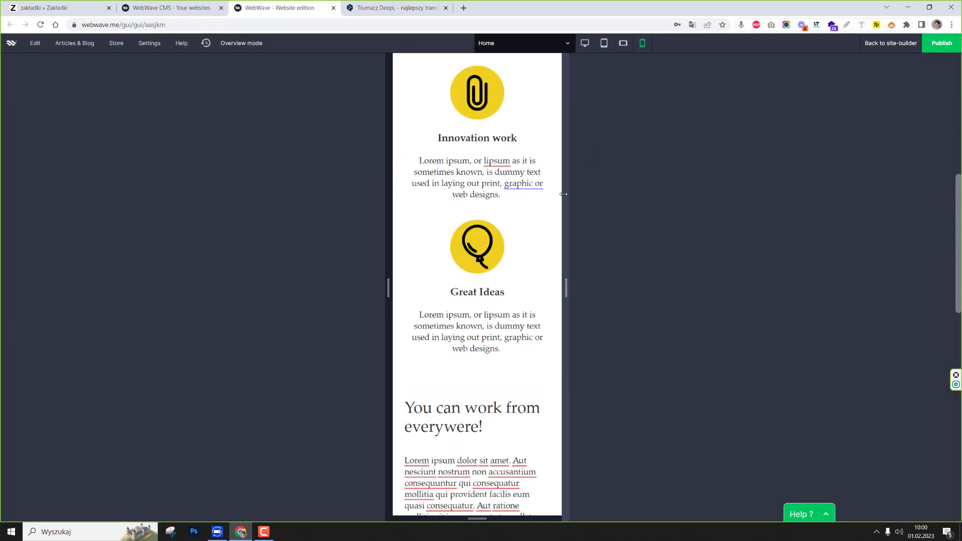
{"action": "scroll", "coordinate": [563, 194], "scroll_direction": "up", "scroll_amount": 8}
Step: Return from the preview to the desktop editor and add filler lines "fdsfd", "s", "fdsfds", "fd" and "sfdsf" below the Section 3 paragraph
{"action": "left_click", "coordinate": [585, 43]}
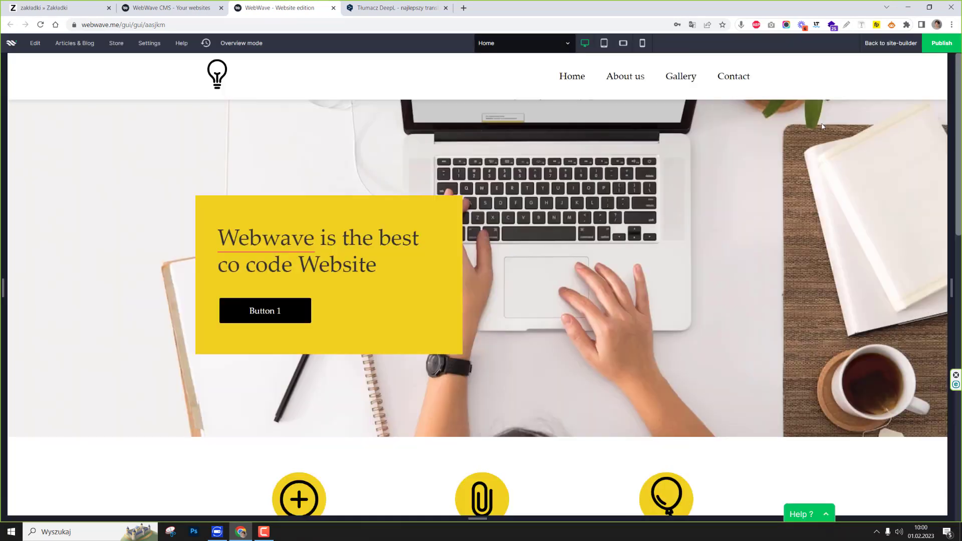
{"action": "scroll", "coordinate": [551, 296], "scroll_direction": "down", "scroll_amount": 5}
{"action": "scroll", "coordinate": [551, 297], "scroll_direction": "down", "scroll_amount": 3}
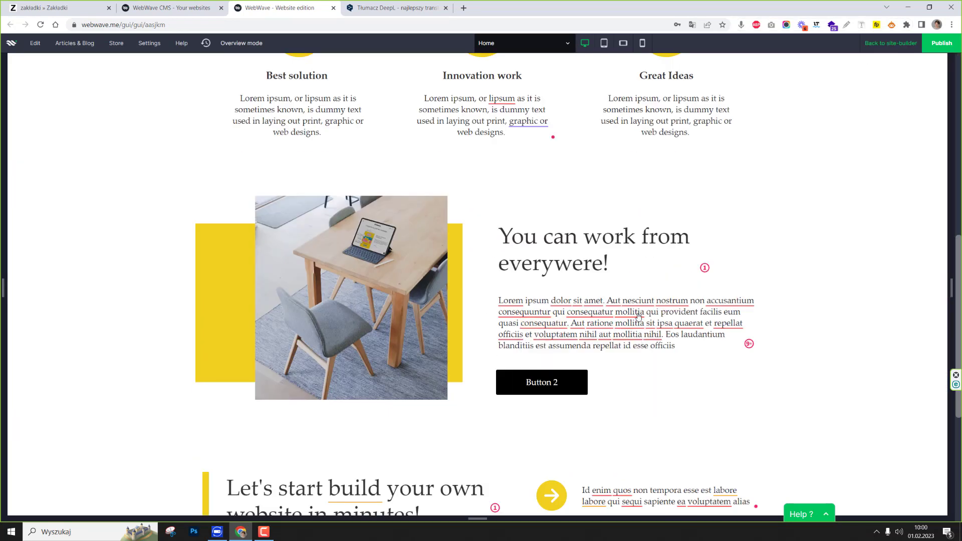
{"action": "key", "text": "Escape"}
{"action": "double_click", "coordinate": [695, 353]}
{"action": "key", "text": "Return"}
{"action": "key", "text": "Return"}
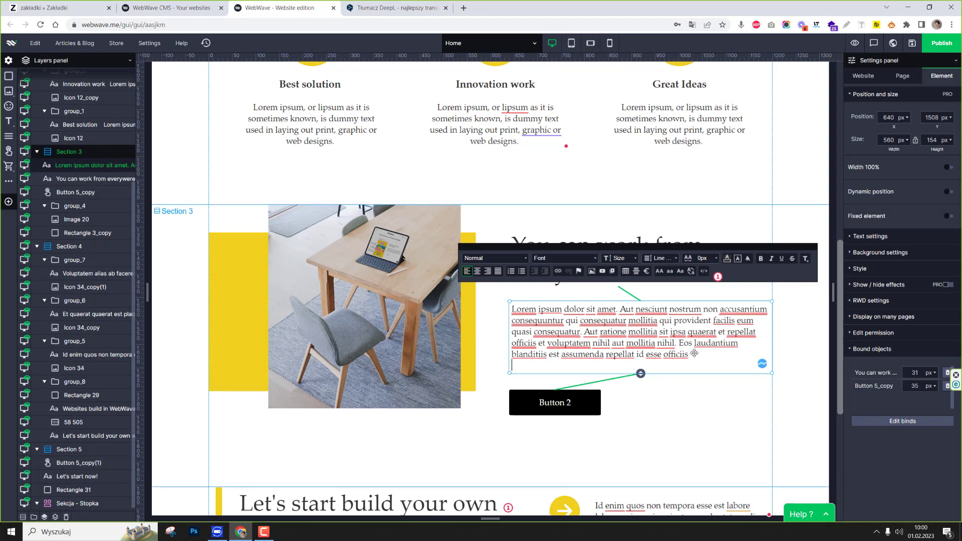
{"action": "type", "text": "fdsfd"}
{"action": "key", "text": "Return"}
{"action": "type", "text": "s"}
{"action": "key", "text": "Return"}
{"action": "type", "text": "fdsfds"}
{"action": "key", "text": "Return"}
{"action": "key", "text": "Return"}
{"action": "type", "text": "fd"}
{"action": "key", "text": "Return"}
{"action": "type", "text": "sf"}
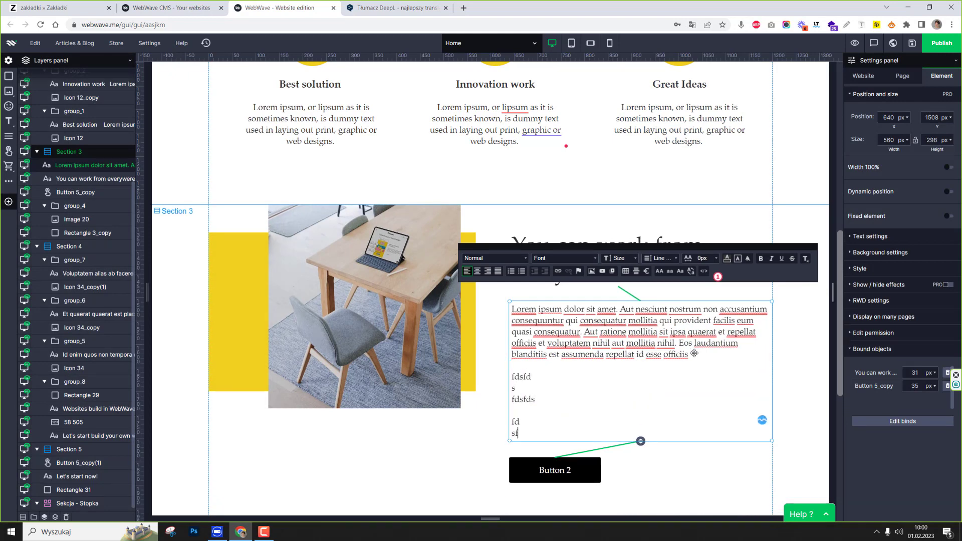
Step: Check how Button 2 and the image sit below the lengthened Section 3 text in the tablet, horizontal phone and vertical phone versions
{"action": "left_click", "coordinate": [570, 43]}
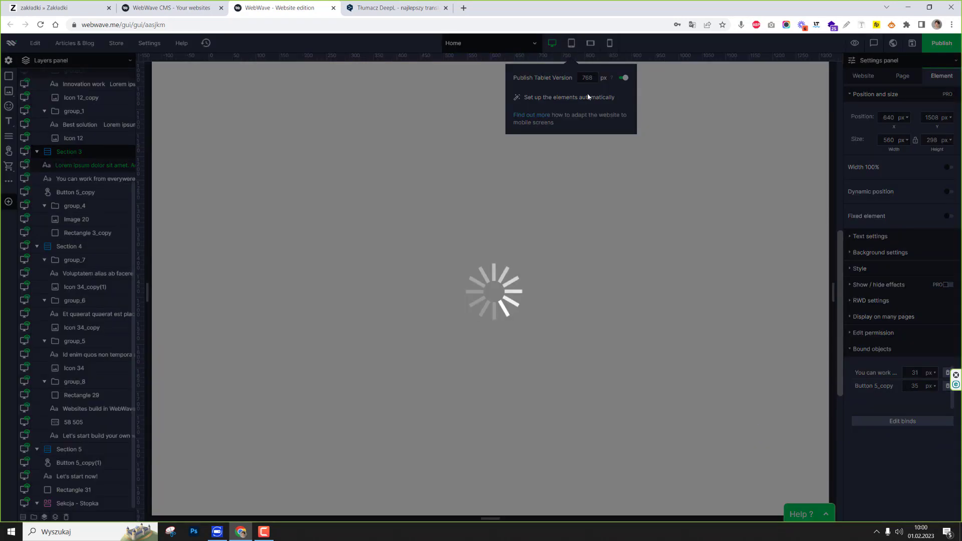
{"action": "scroll", "coordinate": [551, 339], "scroll_direction": "down", "scroll_amount": 1}
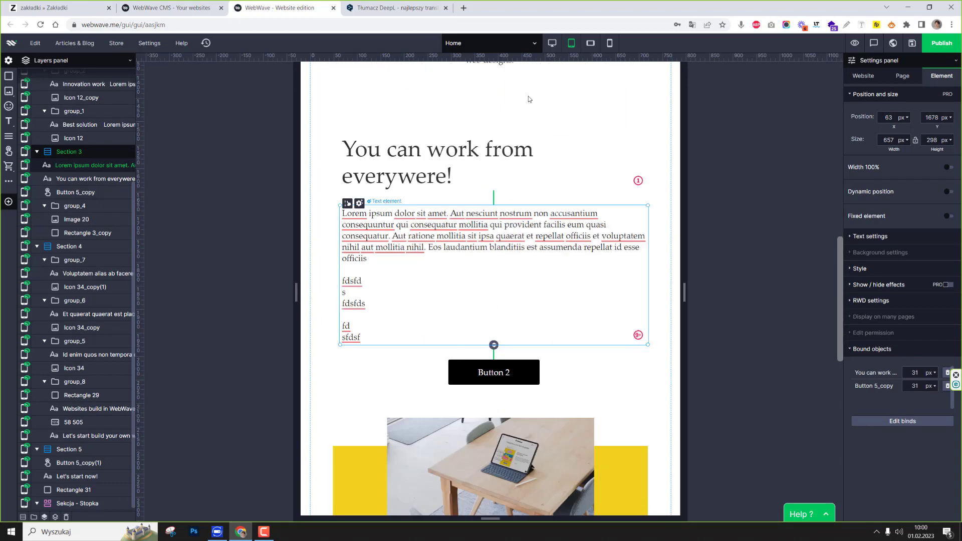
{"action": "left_click", "coordinate": [590, 43]}
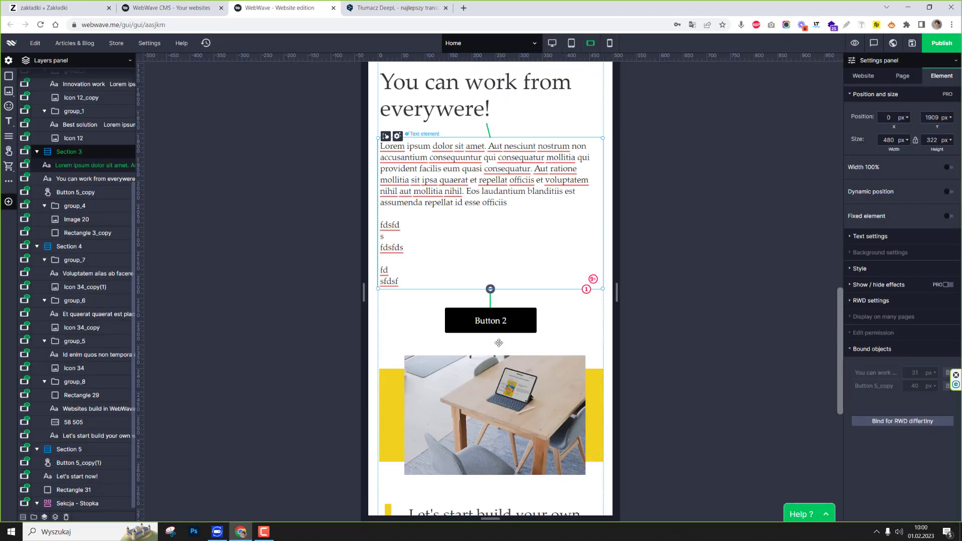
{"action": "left_click", "coordinate": [609, 43]}
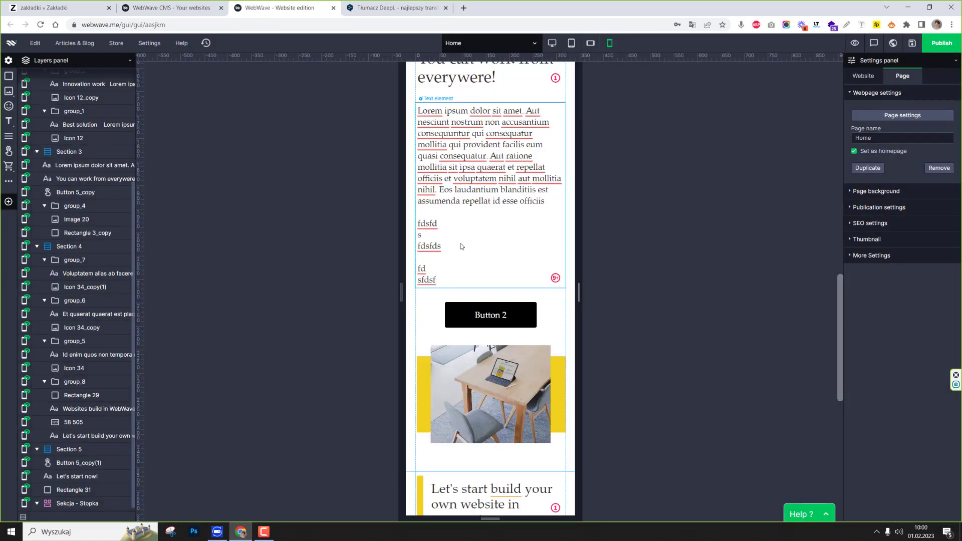
{"action": "scroll", "coordinate": [462, 246], "scroll_direction": "up", "scroll_amount": 3}
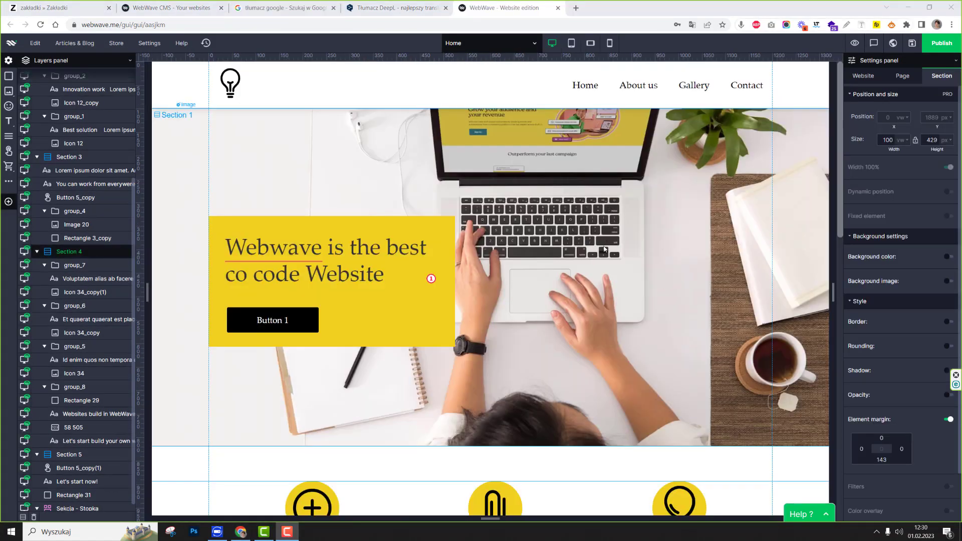
Step: Move Section 4 up two places on the desktop page so it sits directly below Section 1
{"action": "scroll", "coordinate": [604, 249], "scroll_direction": "down", "scroll_amount": 15}
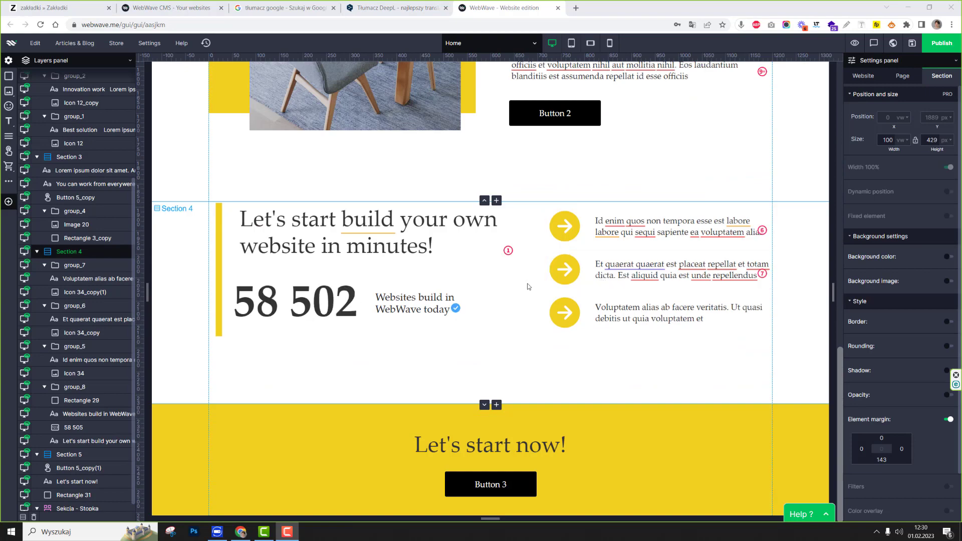
{"action": "left_click", "coordinate": [484, 200]}
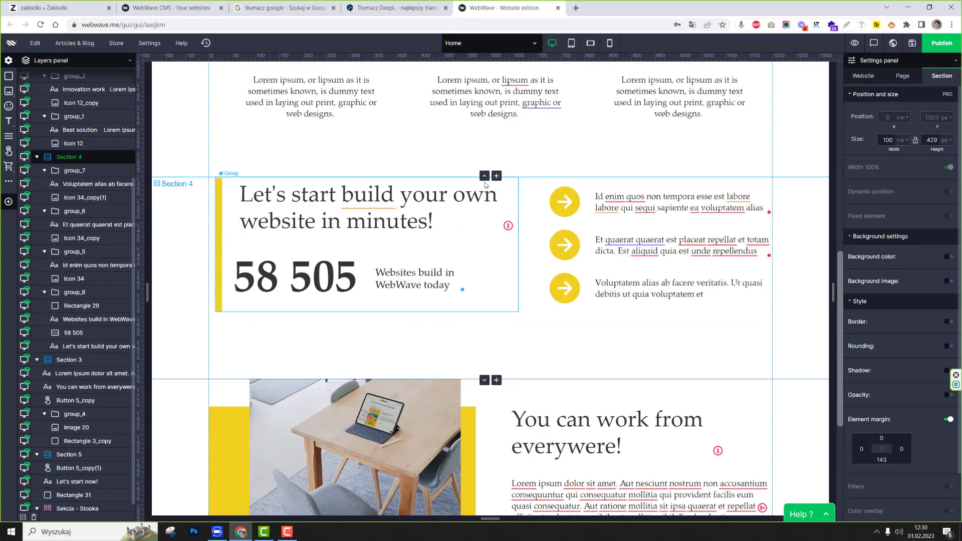
{"action": "left_click", "coordinate": [484, 176]}
Step: Check the new section order in the desktop, tablet, horizontal phone and vertical phone versions, and return to desktop
{"action": "scroll", "coordinate": [544, 235], "scroll_direction": "up", "scroll_amount": 6}
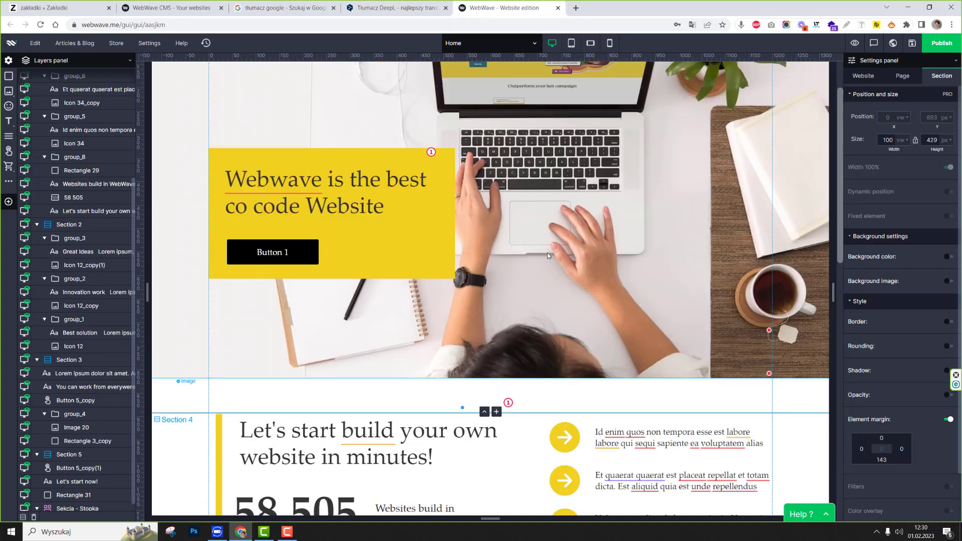
{"action": "scroll", "coordinate": [548, 253], "scroll_direction": "down", "scroll_amount": 13}
{"action": "scroll", "coordinate": [547, 260], "scroll_direction": "up", "scroll_amount": 12}
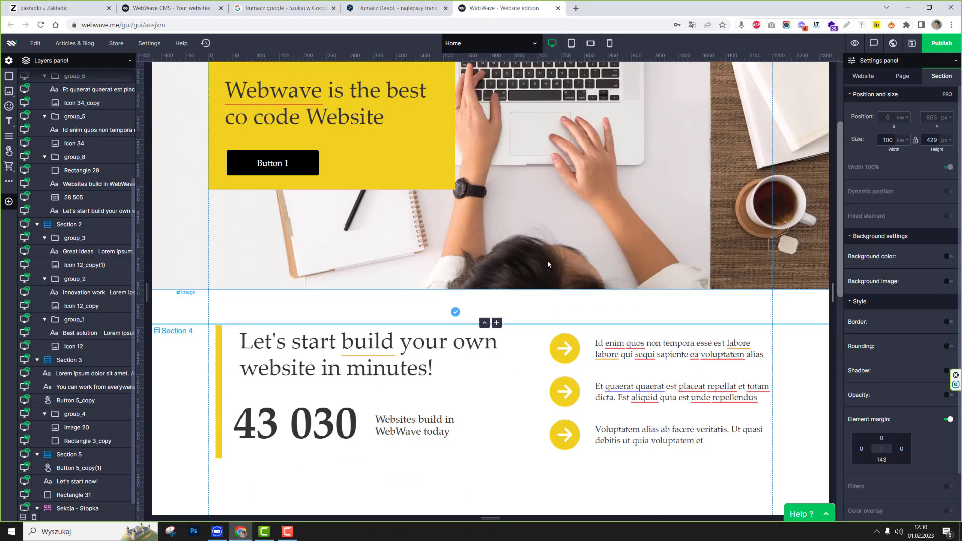
{"action": "left_click", "coordinate": [571, 44]}
{"action": "scroll", "coordinate": [566, 249], "scroll_direction": "down", "scroll_amount": 5}
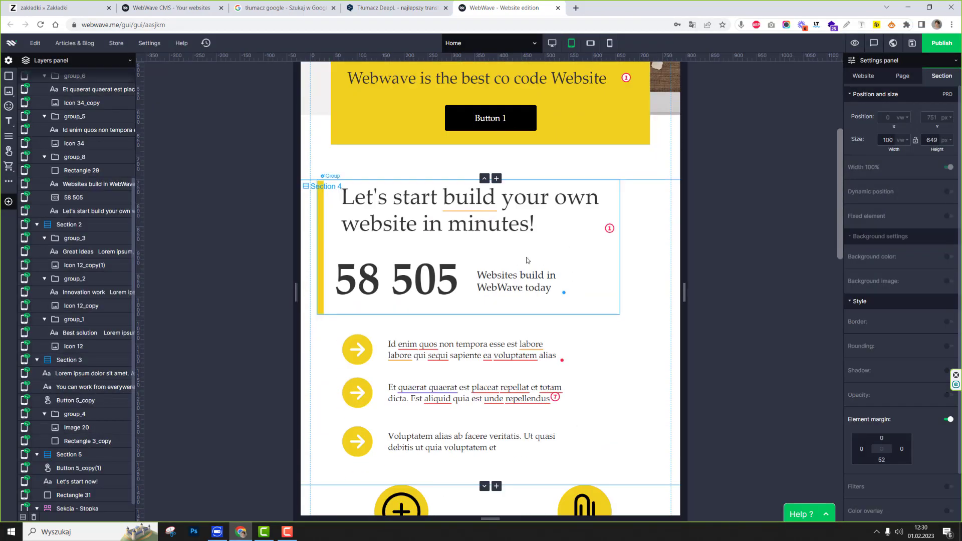
{"action": "left_click", "coordinate": [590, 44]}
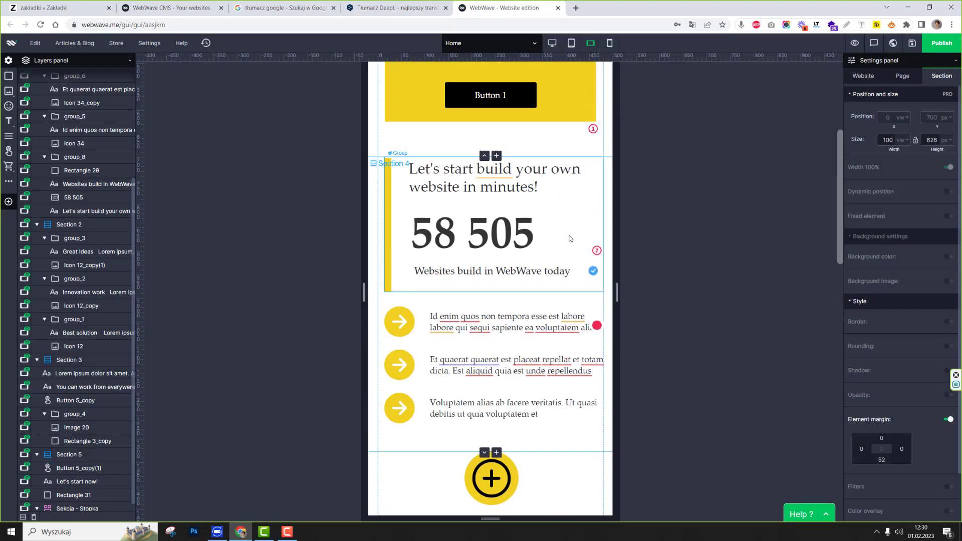
{"action": "left_click", "coordinate": [609, 43]}
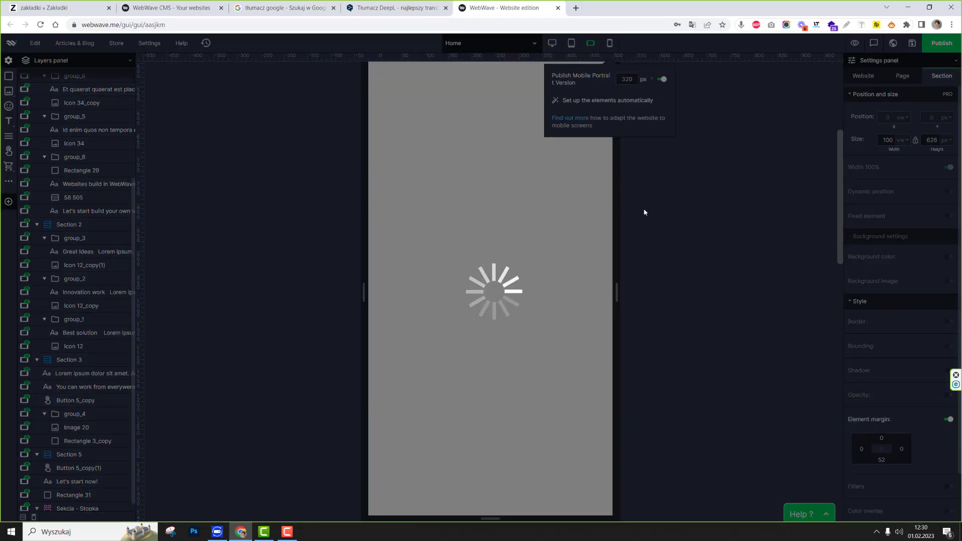
{"action": "scroll", "coordinate": [527, 284], "scroll_direction": "down", "scroll_amount": 15}
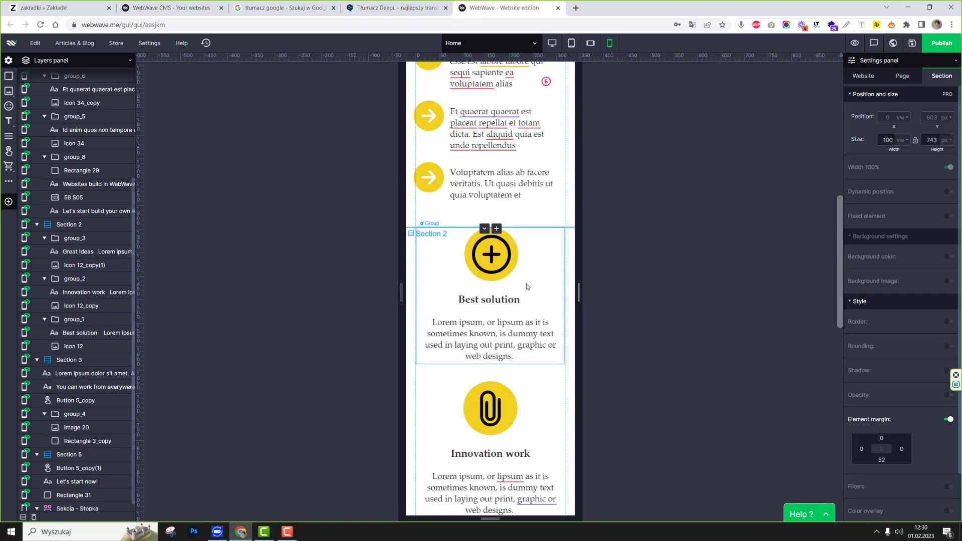
{"action": "scroll", "coordinate": [526, 284], "scroll_direction": "down", "scroll_amount": 5}
{"action": "scroll", "coordinate": [526, 284], "scroll_direction": "up", "scroll_amount": 20}
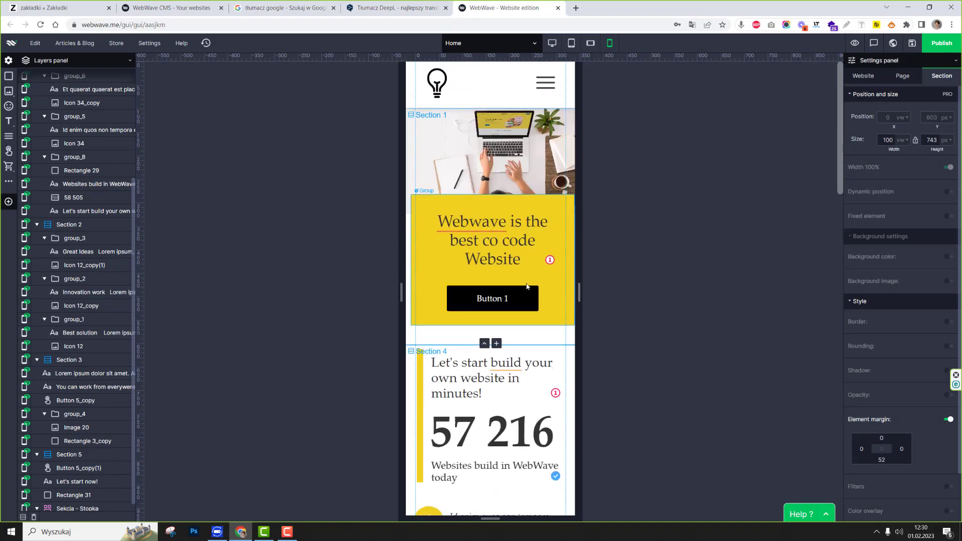
{"action": "left_click", "coordinate": [552, 42]}
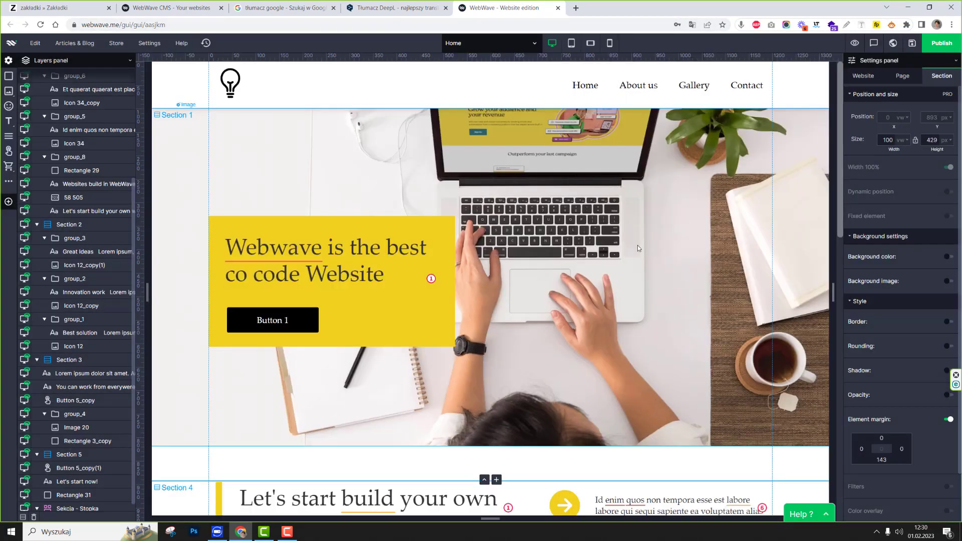